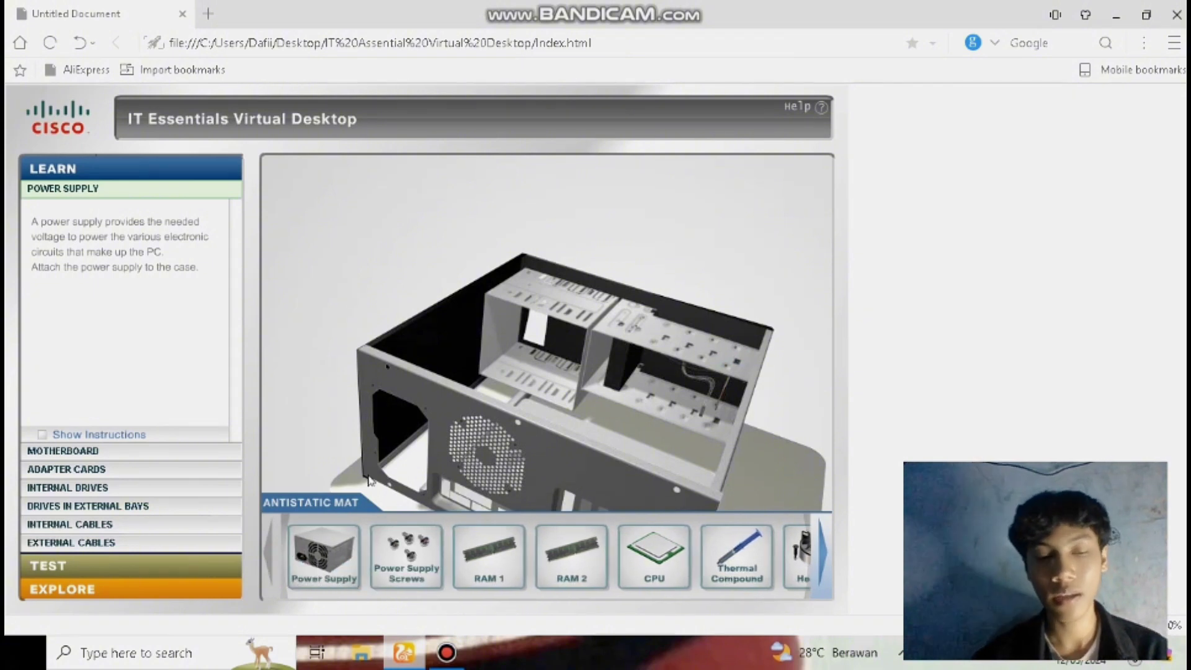
Bring the power supply over the case, rotate it to line up with the rear opening, and lower it into place
mouse_move(323, 562)
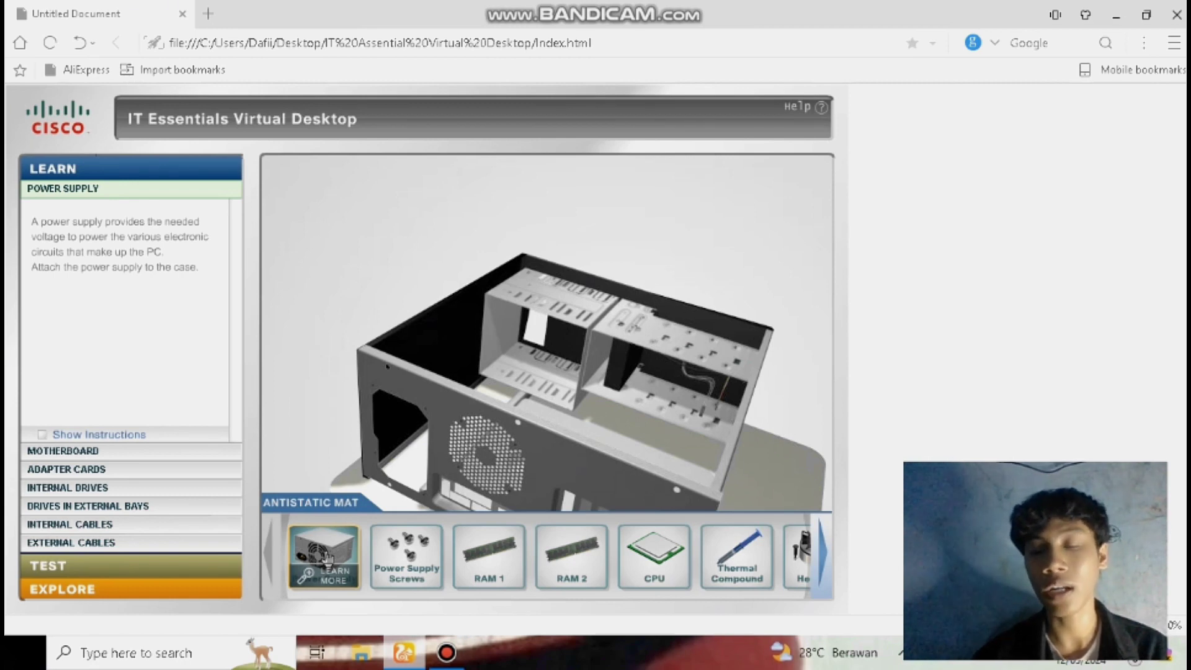
drag(327, 556, 434, 385)
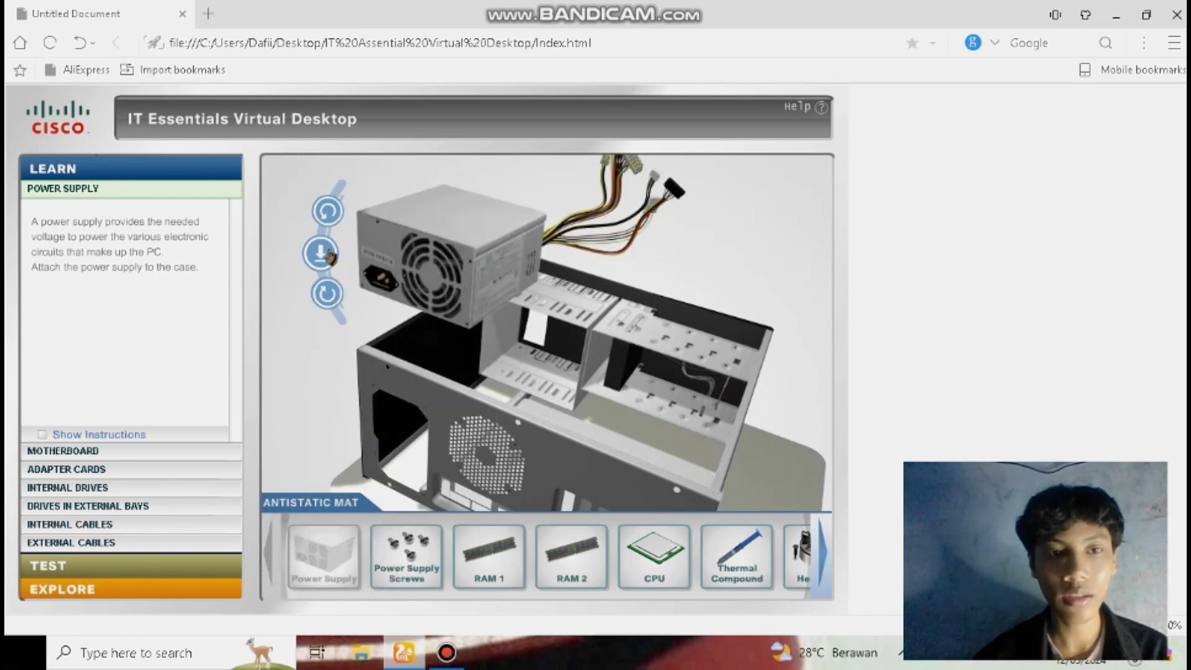
click(327, 213)
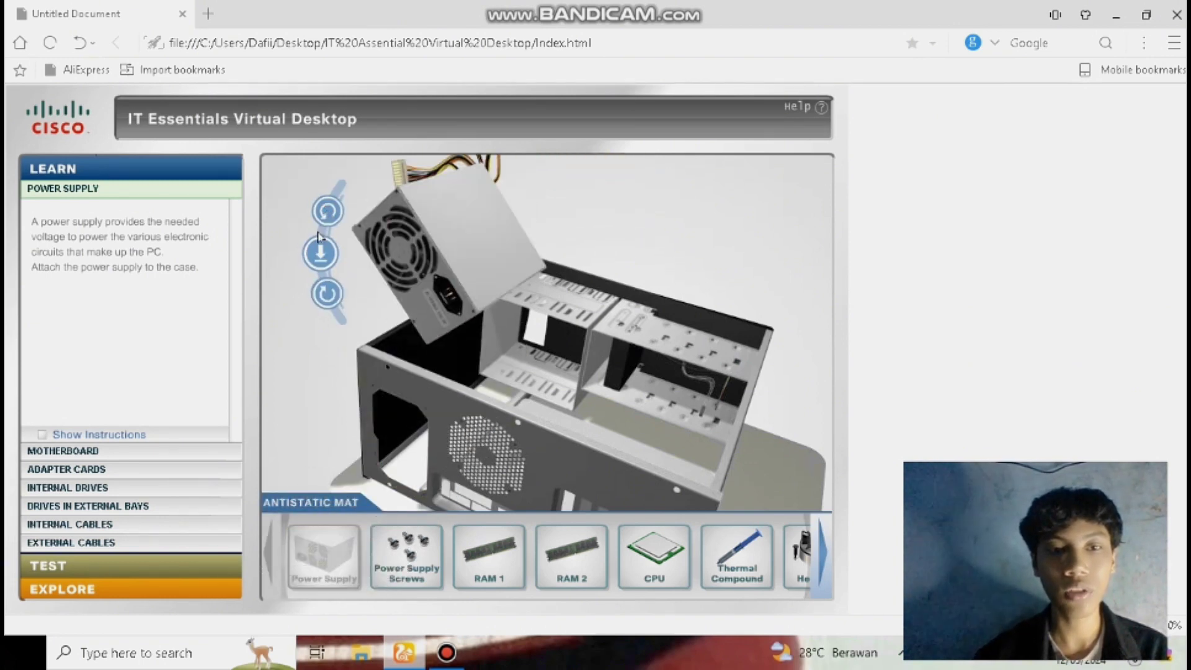
click(326, 290)
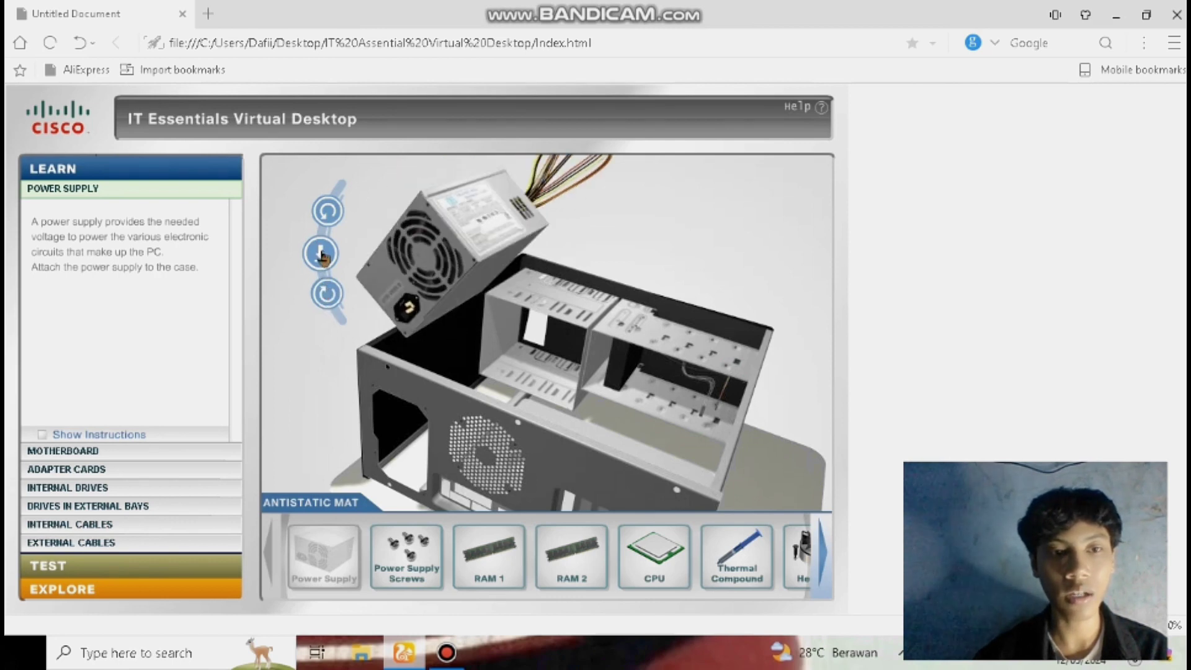
click(327, 293)
click(327, 294)
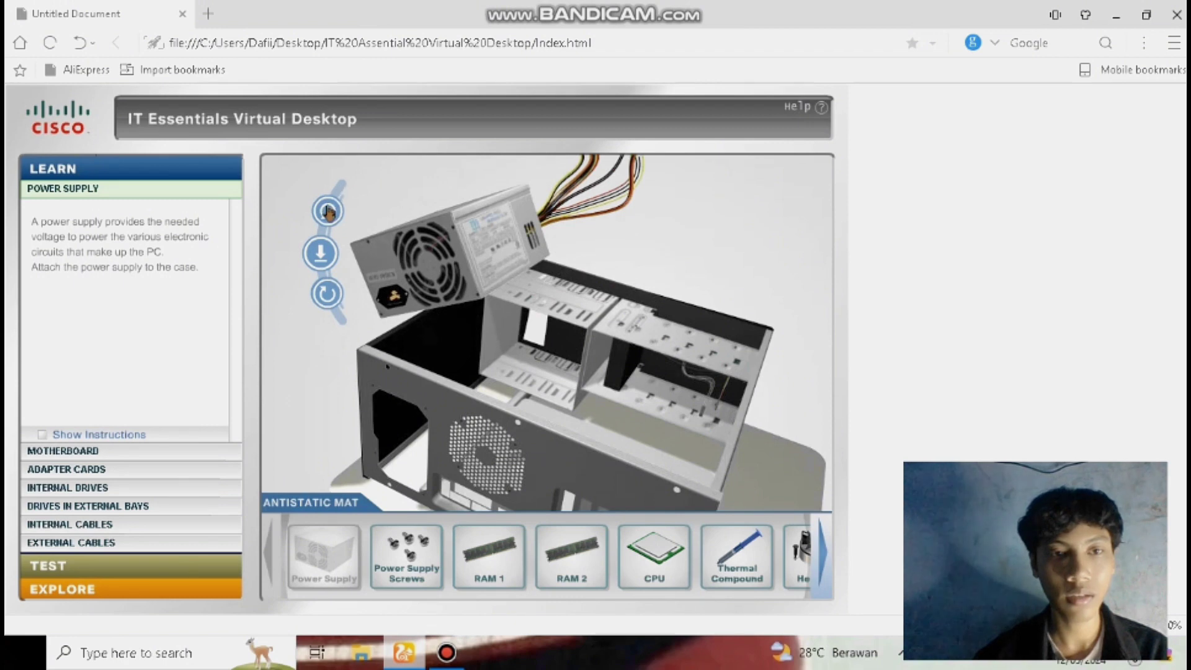
click(327, 212)
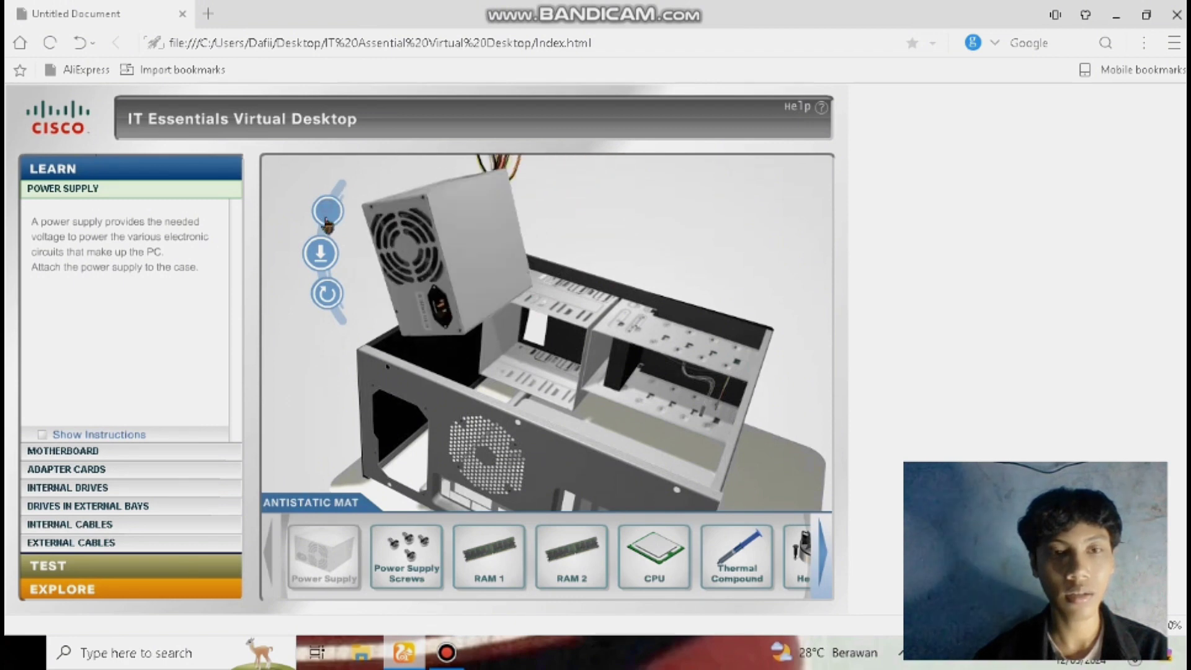
click(322, 253)
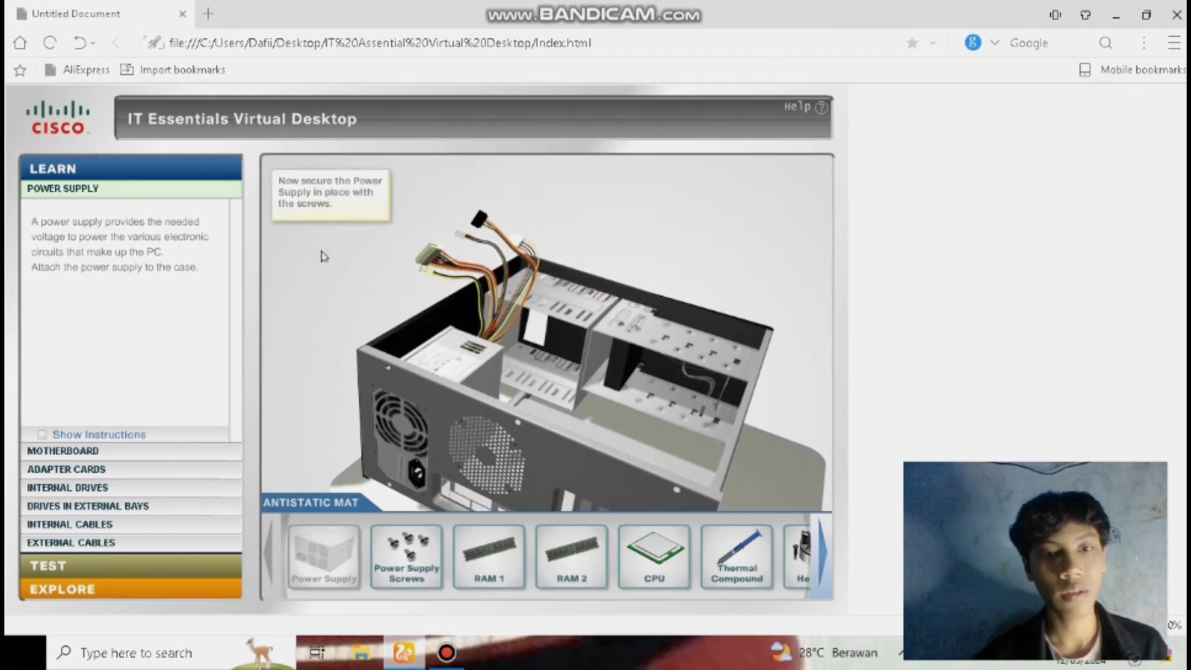
Secure the power supply to the case with the power supply screws and acknowledge the layer's completion
click(406, 552)
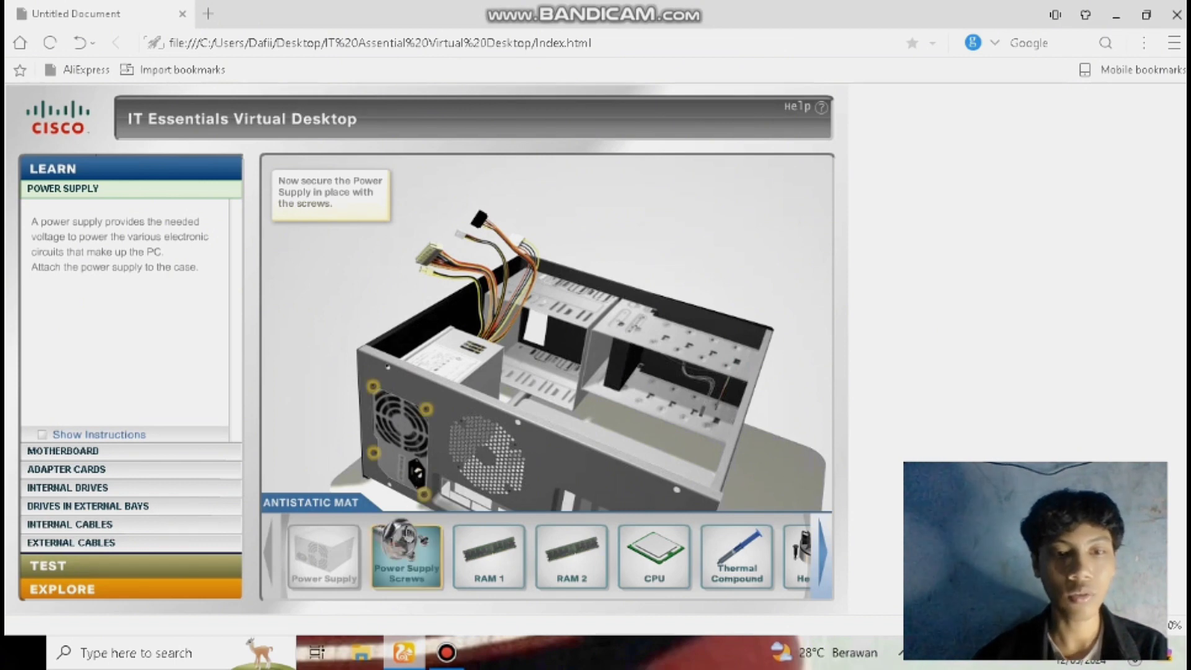
drag(400, 539, 411, 437)
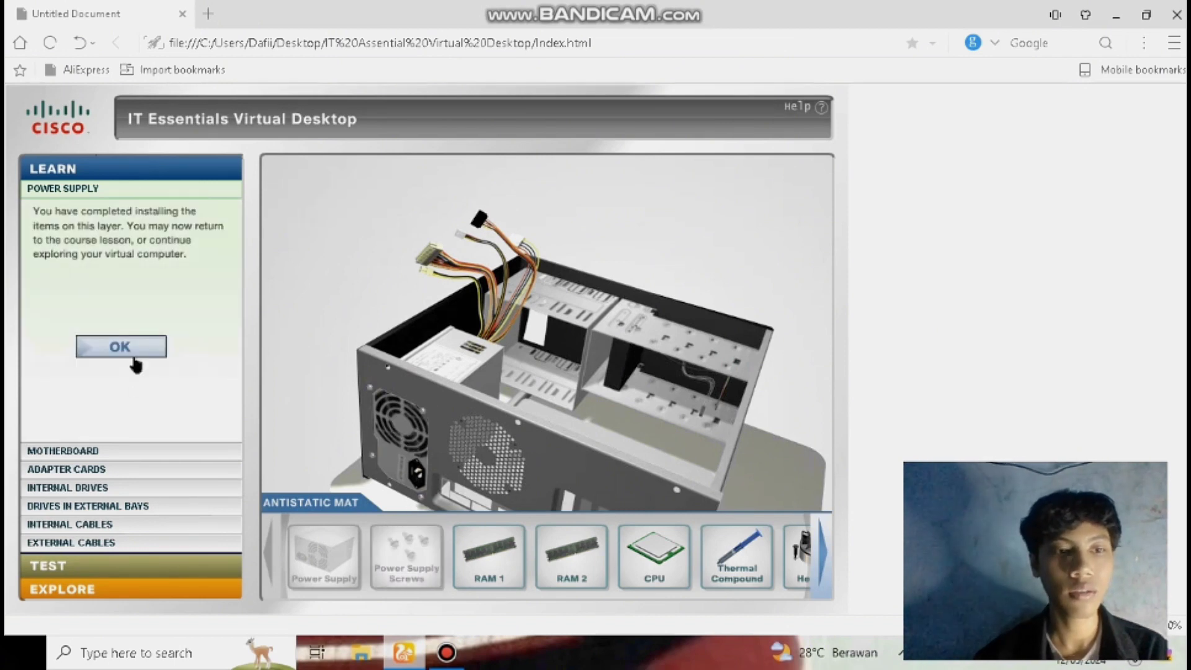
click(133, 356)
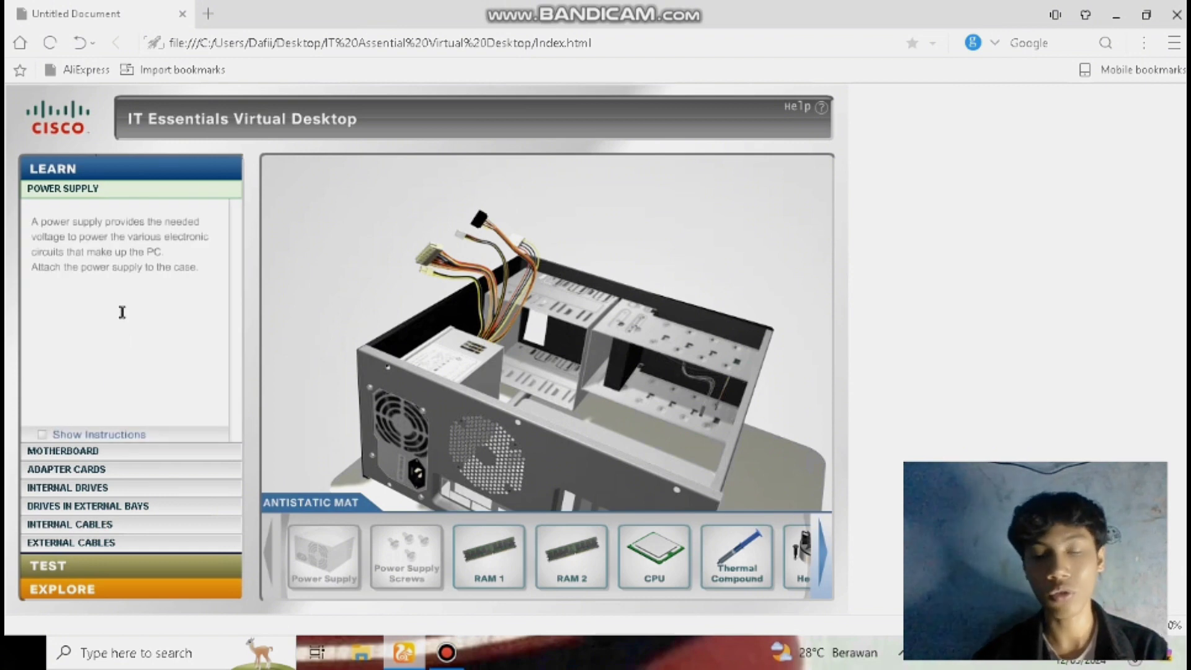
In the Motherboard layer, install RAM 1 by aligning it with its slot, seating it and closing both latches
click(85, 452)
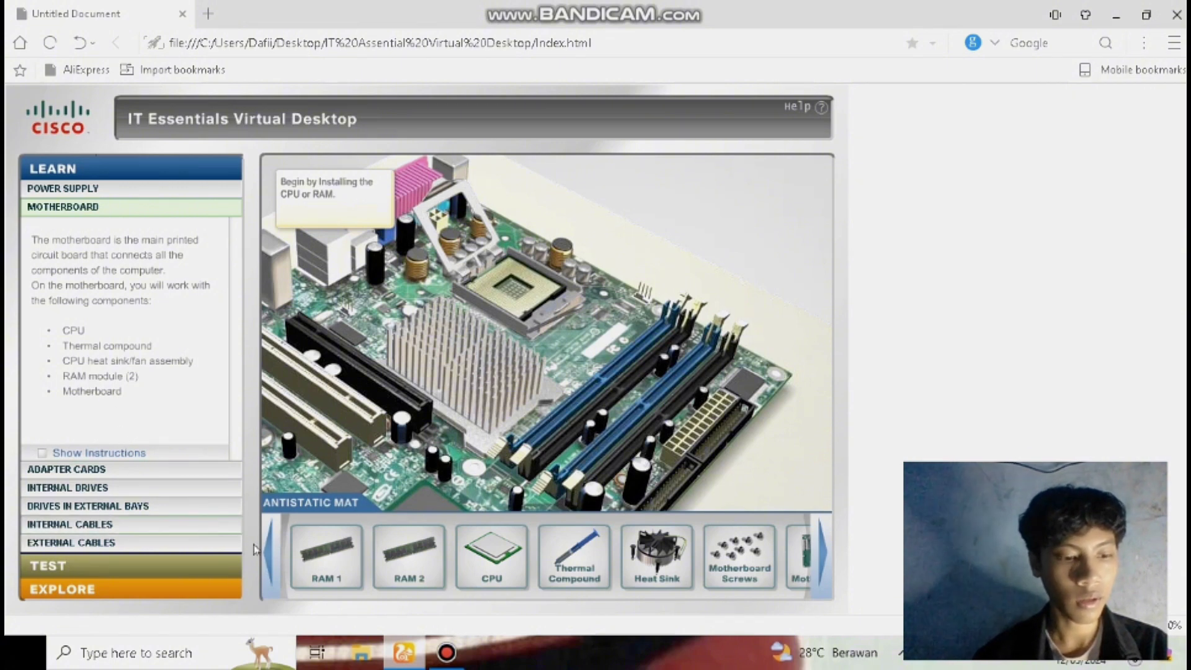
mouse_move(326, 584)
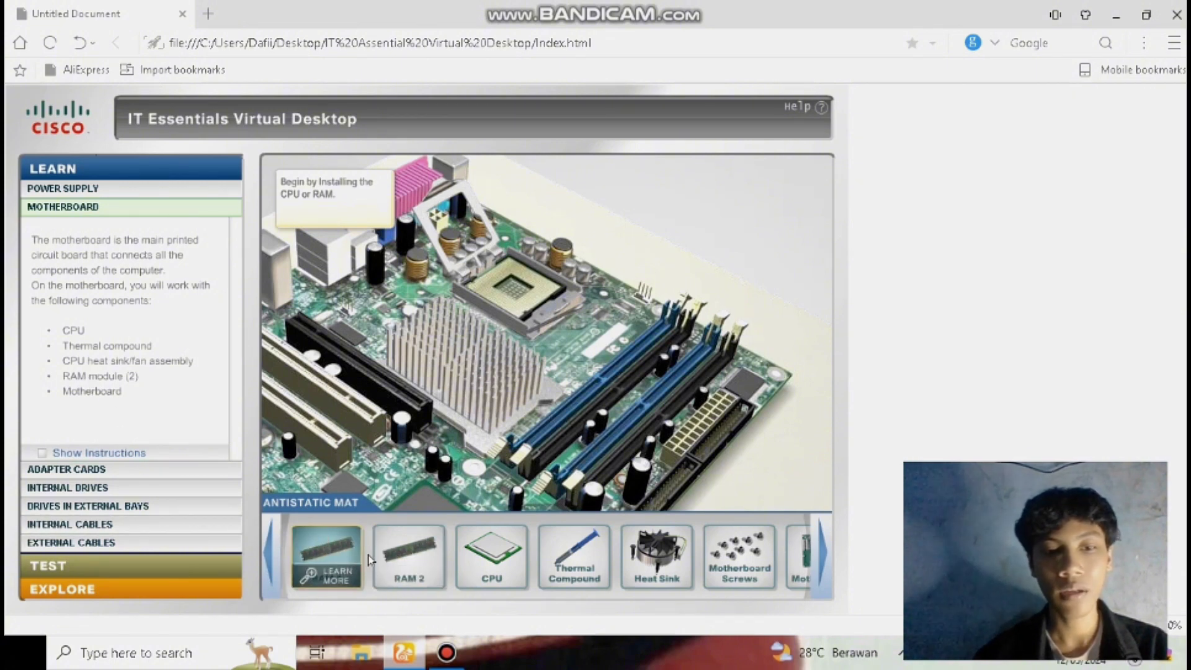
mouse_move(416, 583)
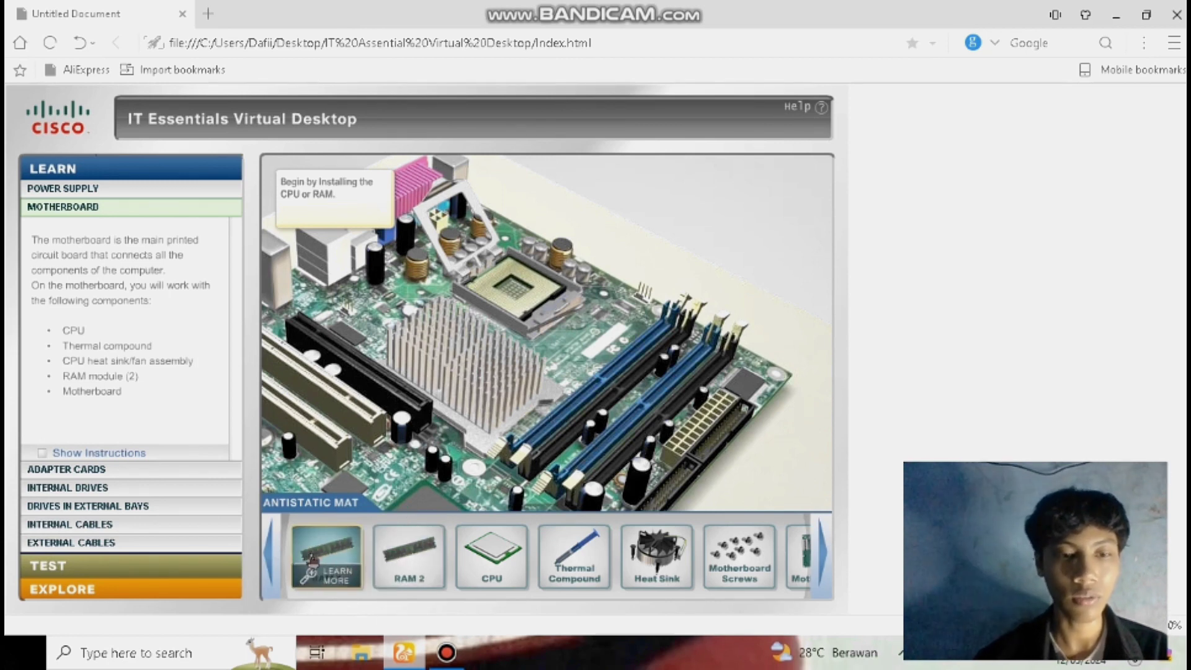
drag(316, 555, 569, 379)
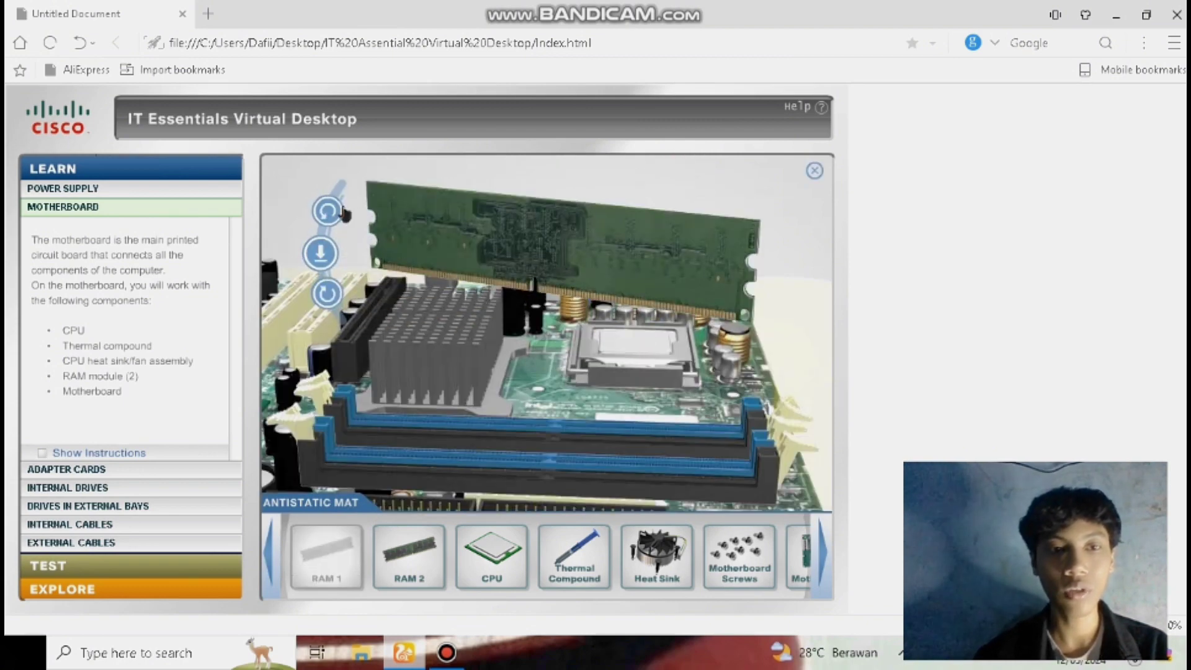
click(341, 212)
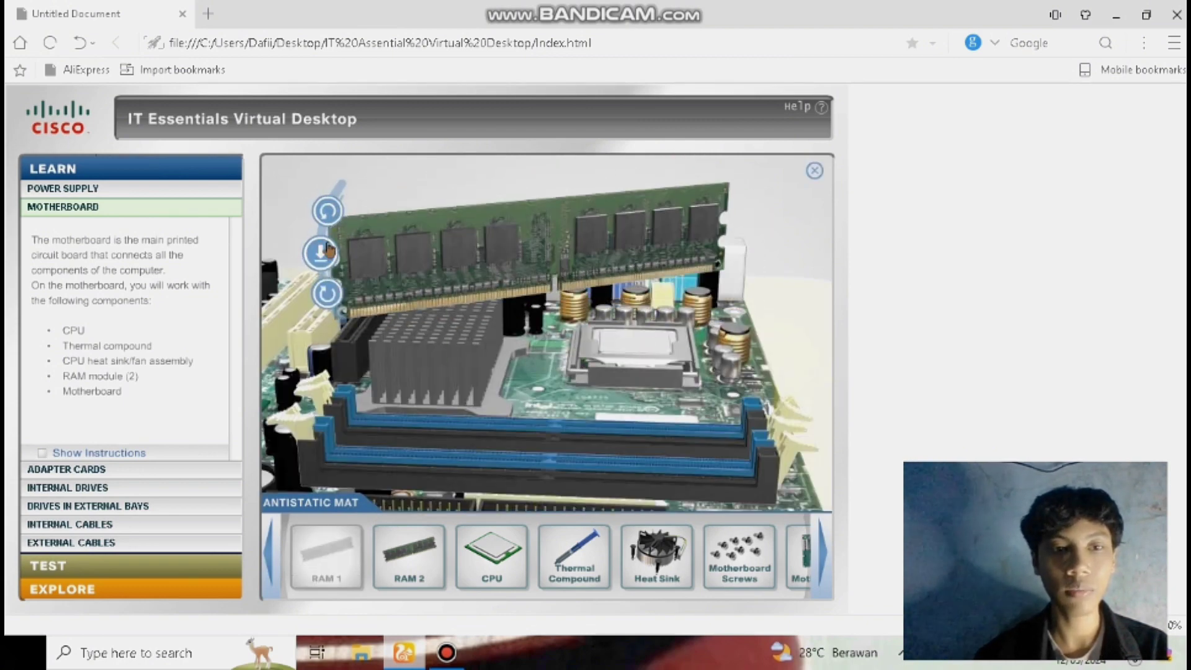
click(328, 250)
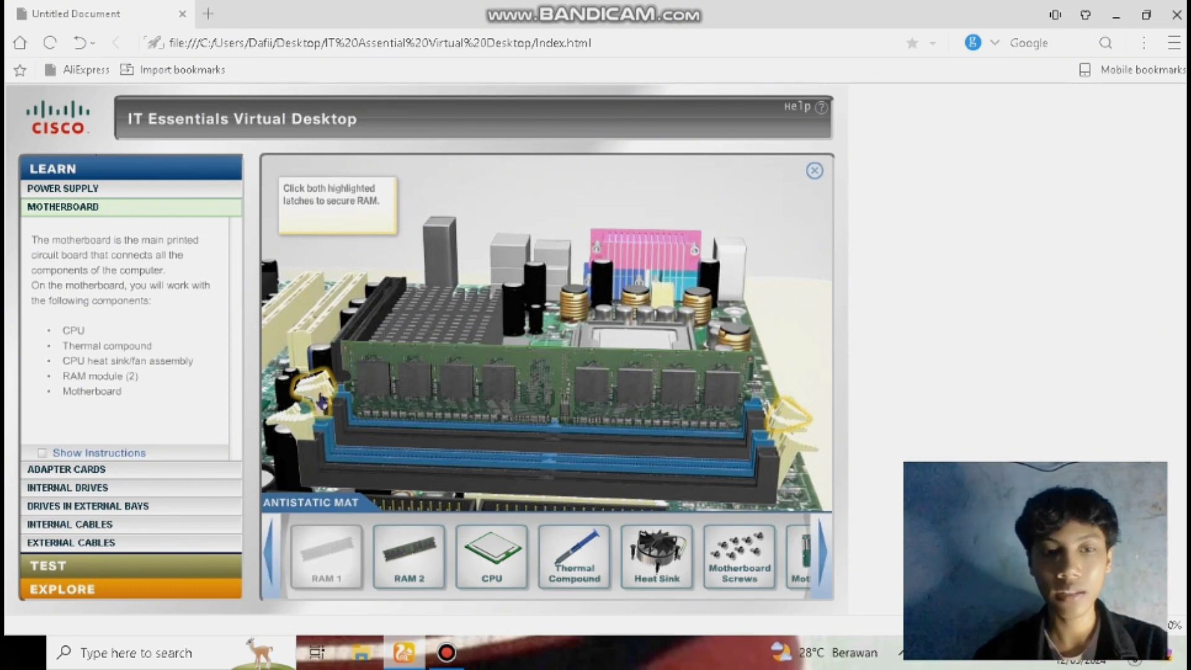
click(787, 427)
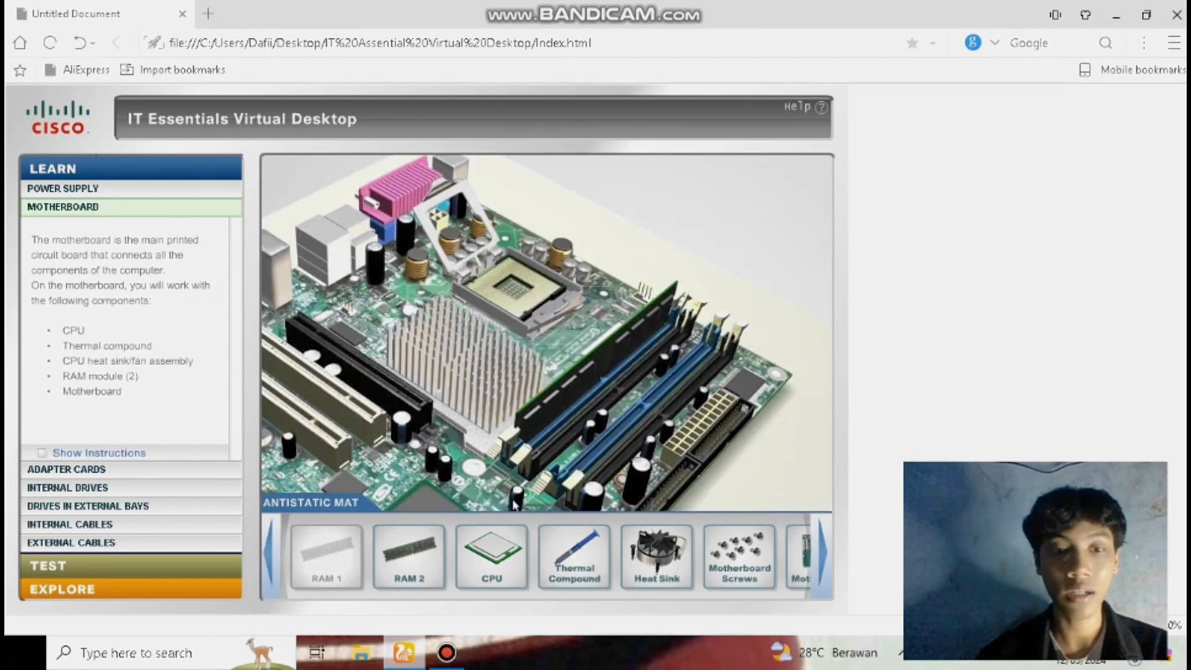
Install RAM 2 on the motherboard, rotating it to match its slot, seating it and closing both latches
drag(392, 570, 594, 422)
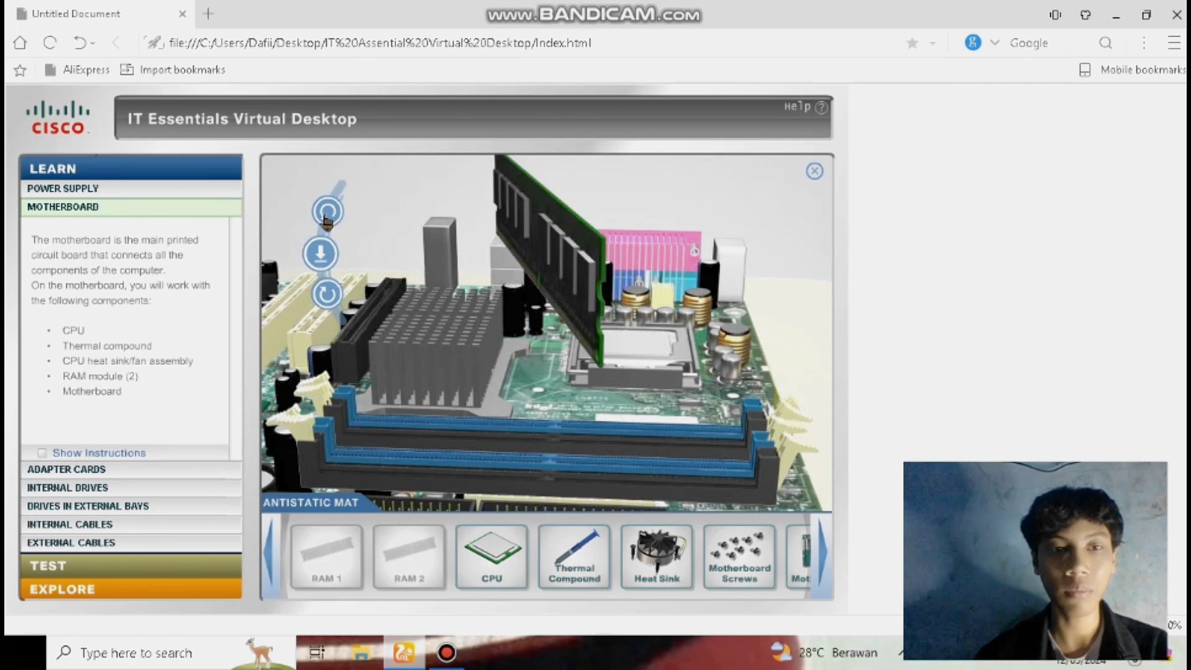
click(327, 214)
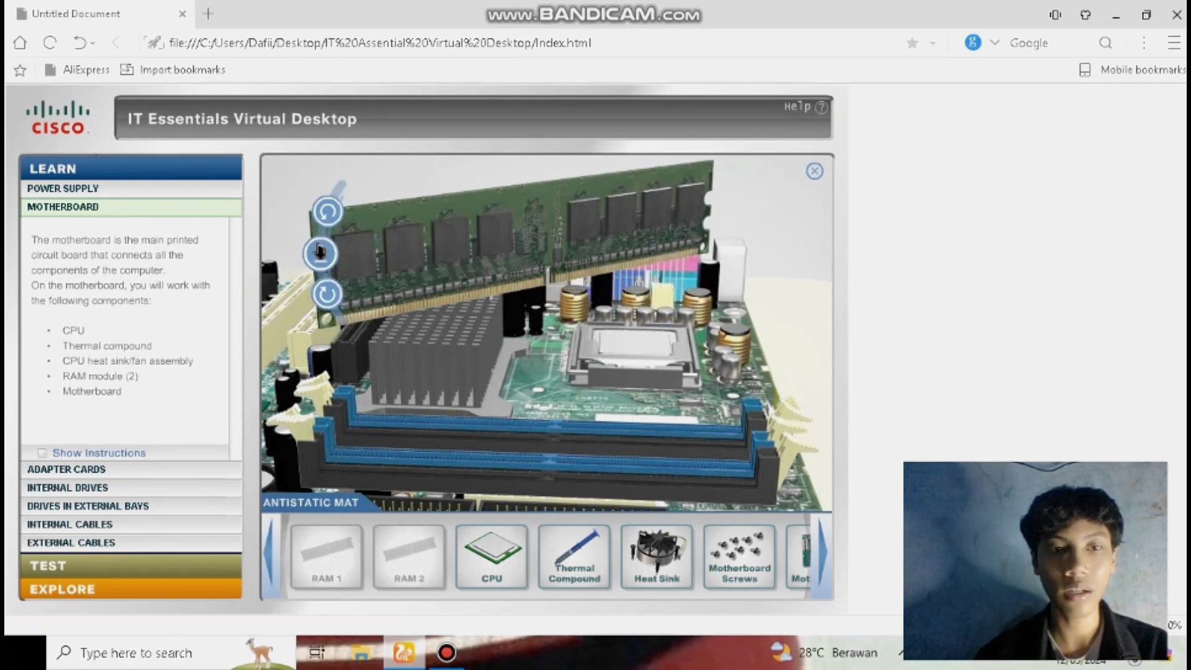
click(327, 295)
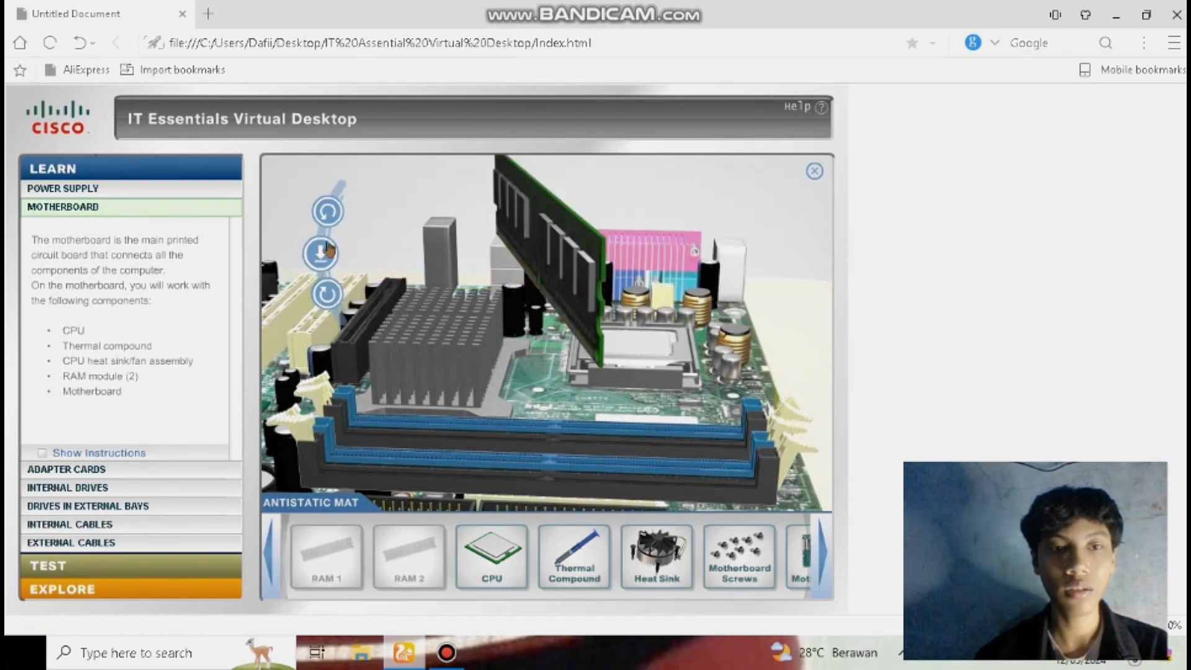
click(325, 223)
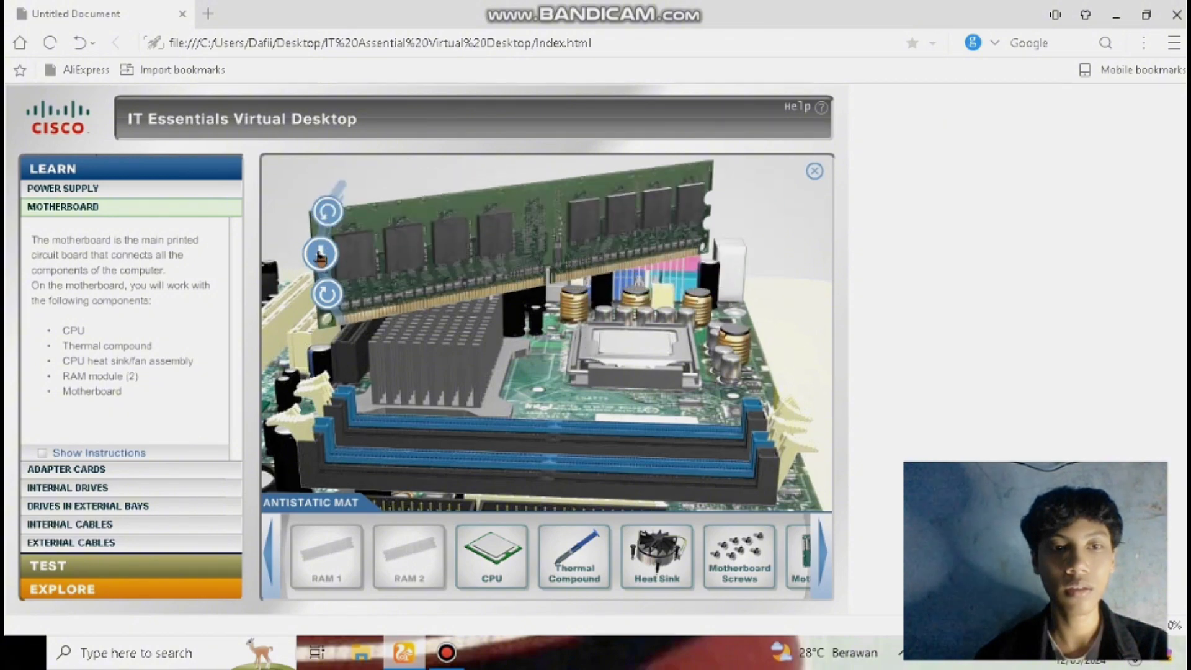
click(319, 254)
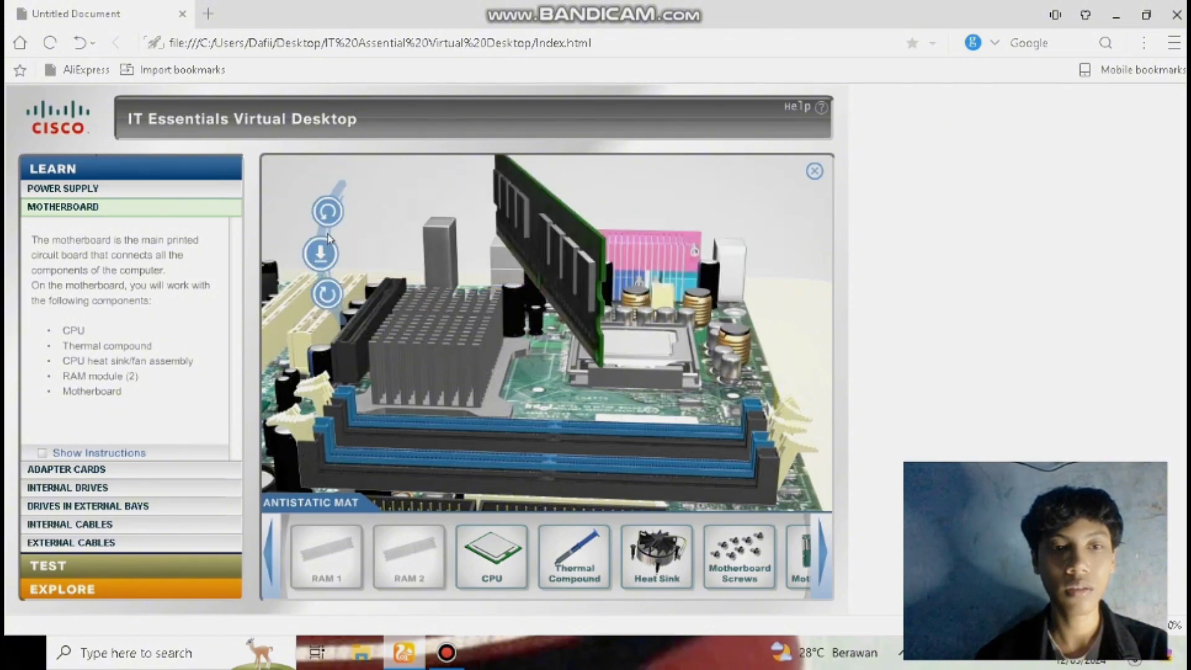
click(327, 213)
click(327, 214)
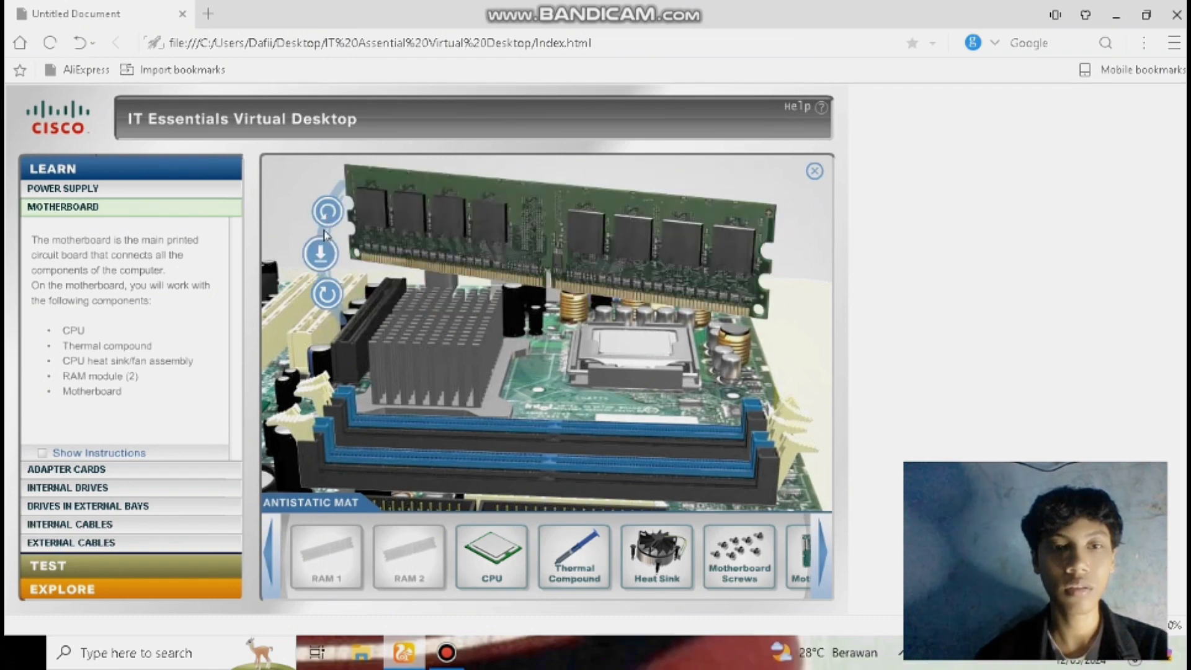
click(321, 253)
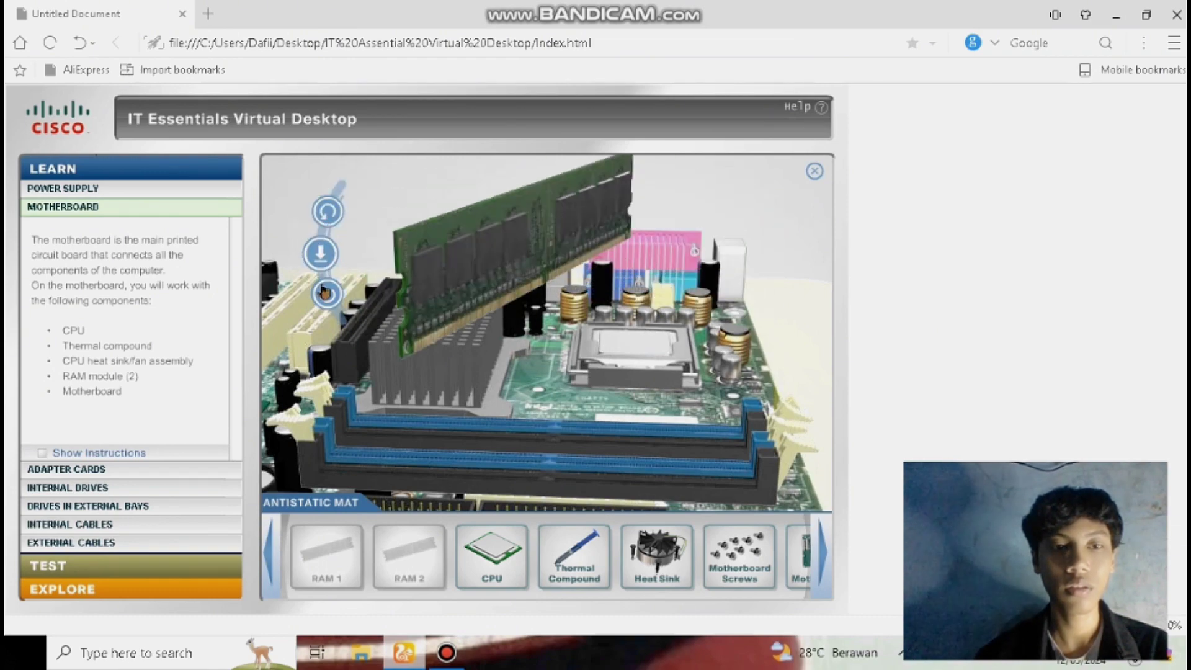
click(325, 292)
click(328, 219)
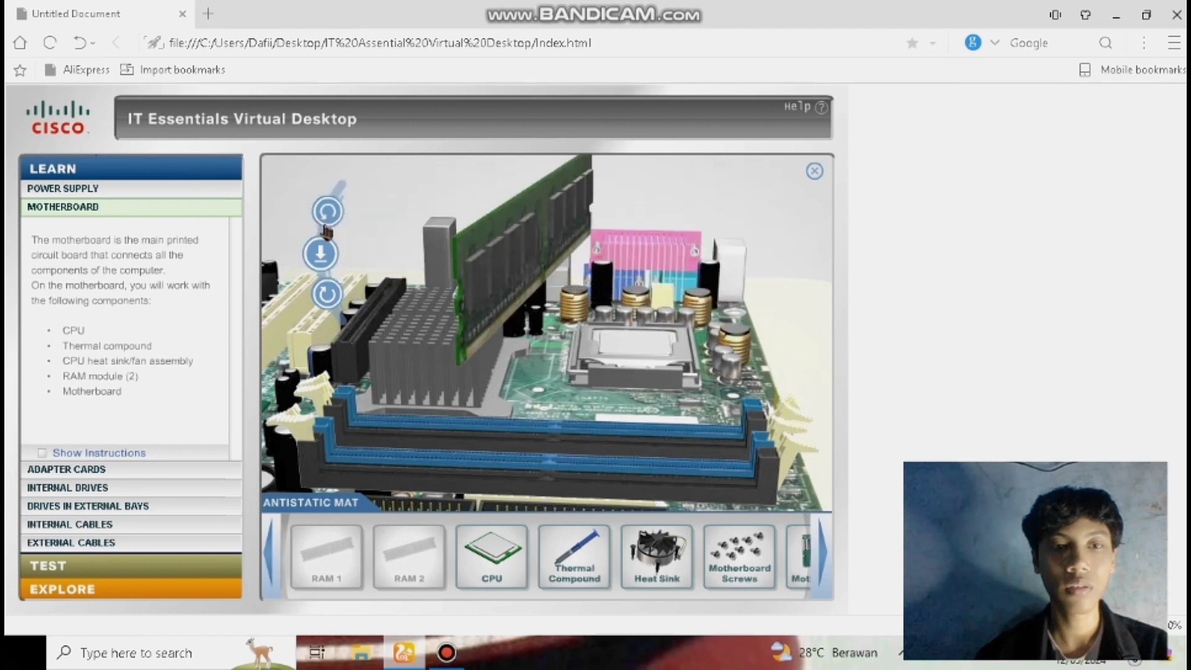
click(320, 255)
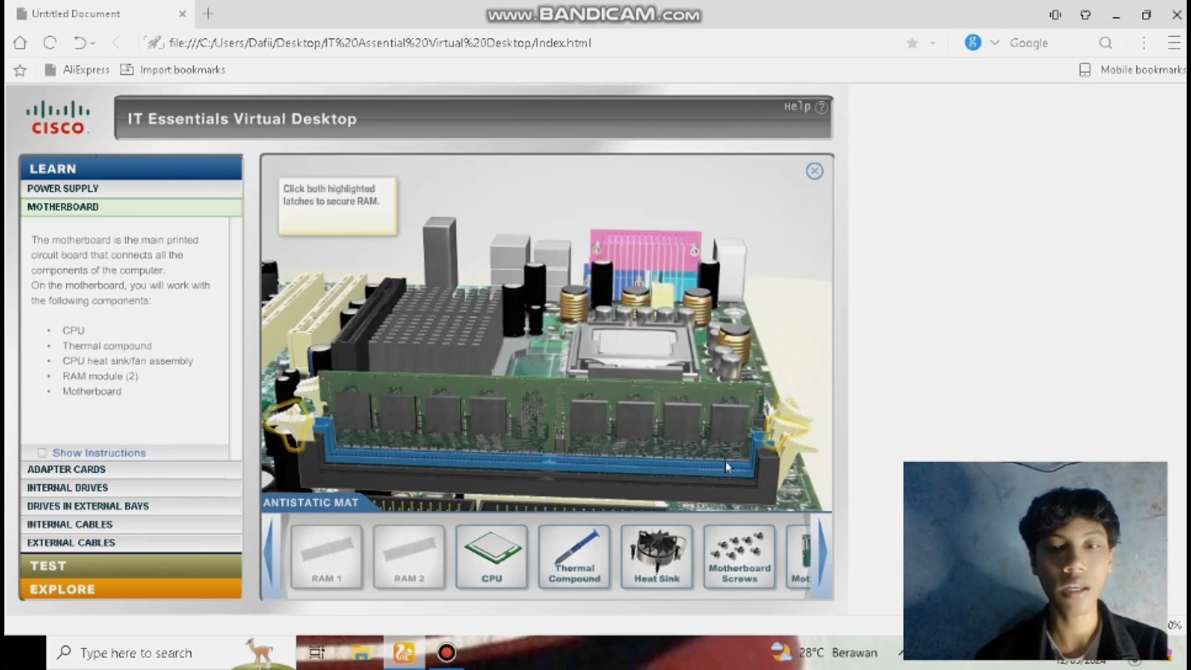
click(786, 437)
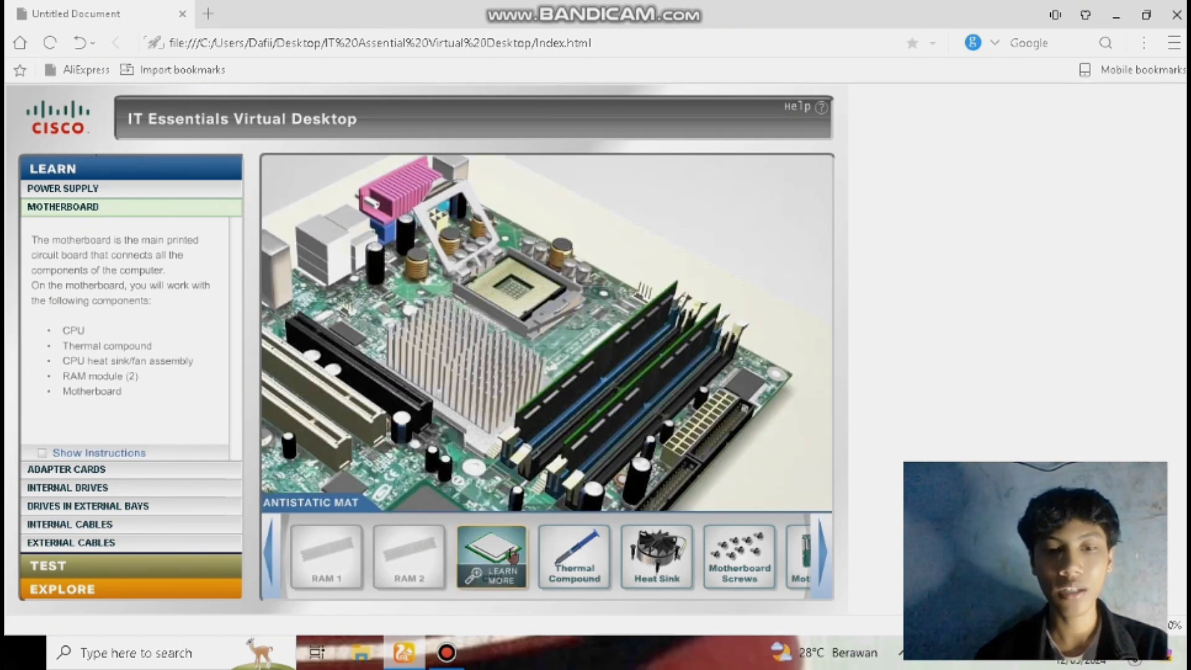
Install the CPU in its socket, rotating it to match the notches, then close the load plate and lock the lever
mouse_move(513, 554)
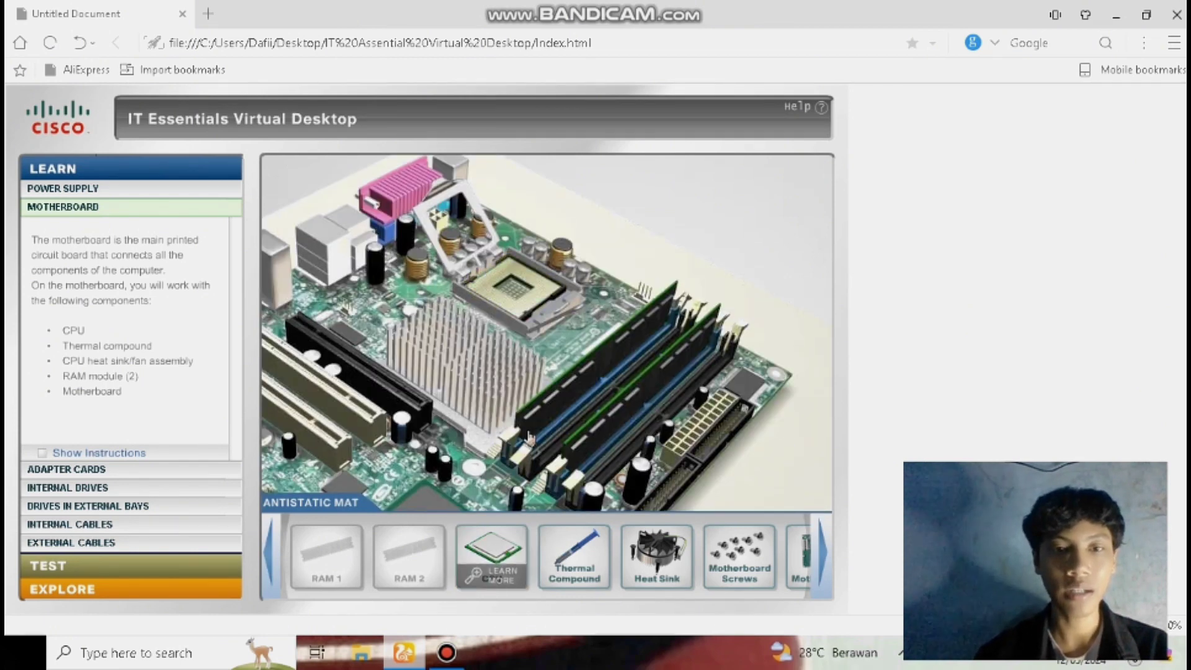
drag(501, 561, 500, 288)
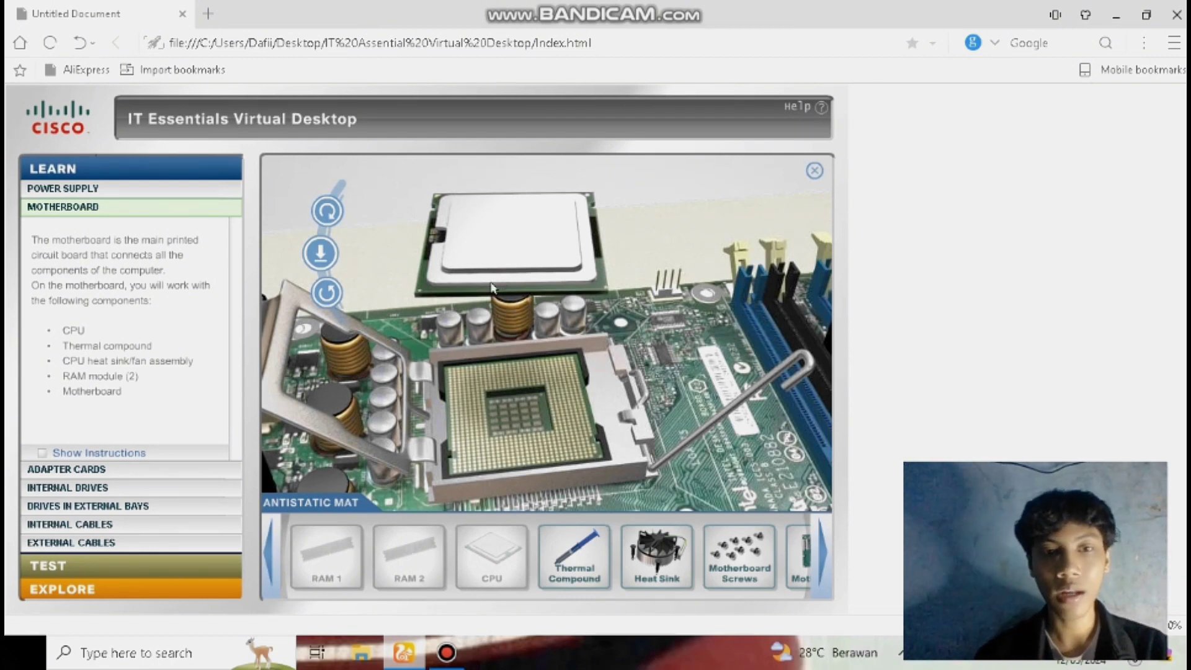
click(327, 212)
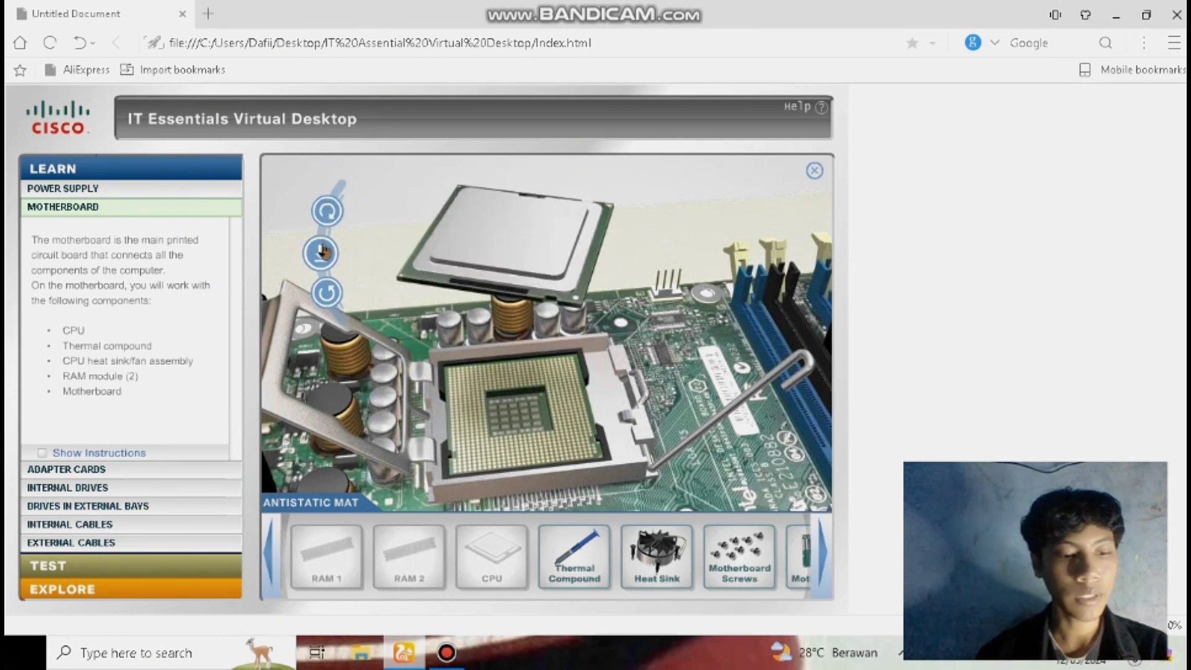
click(328, 211)
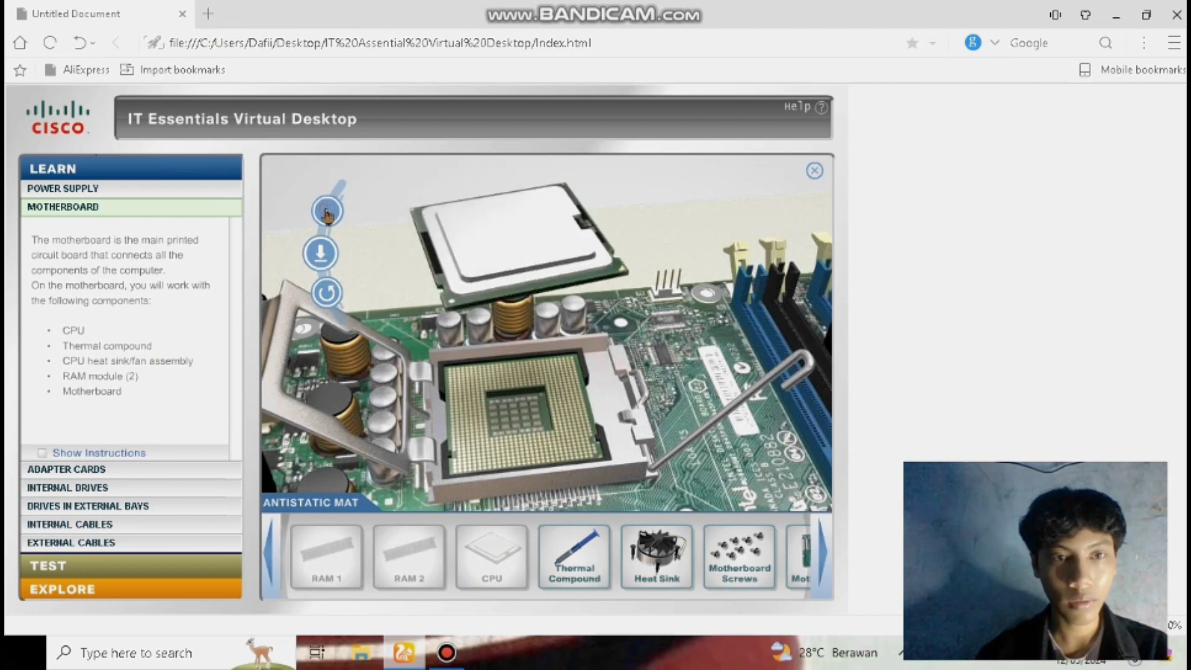
click(319, 253)
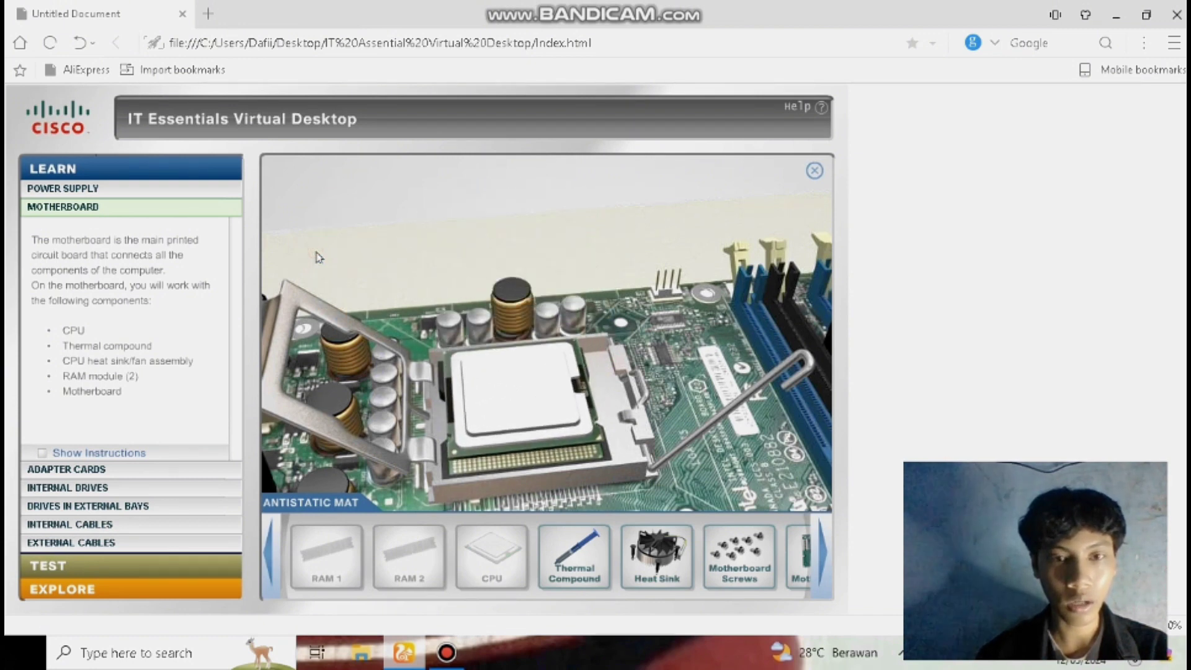
click(276, 350)
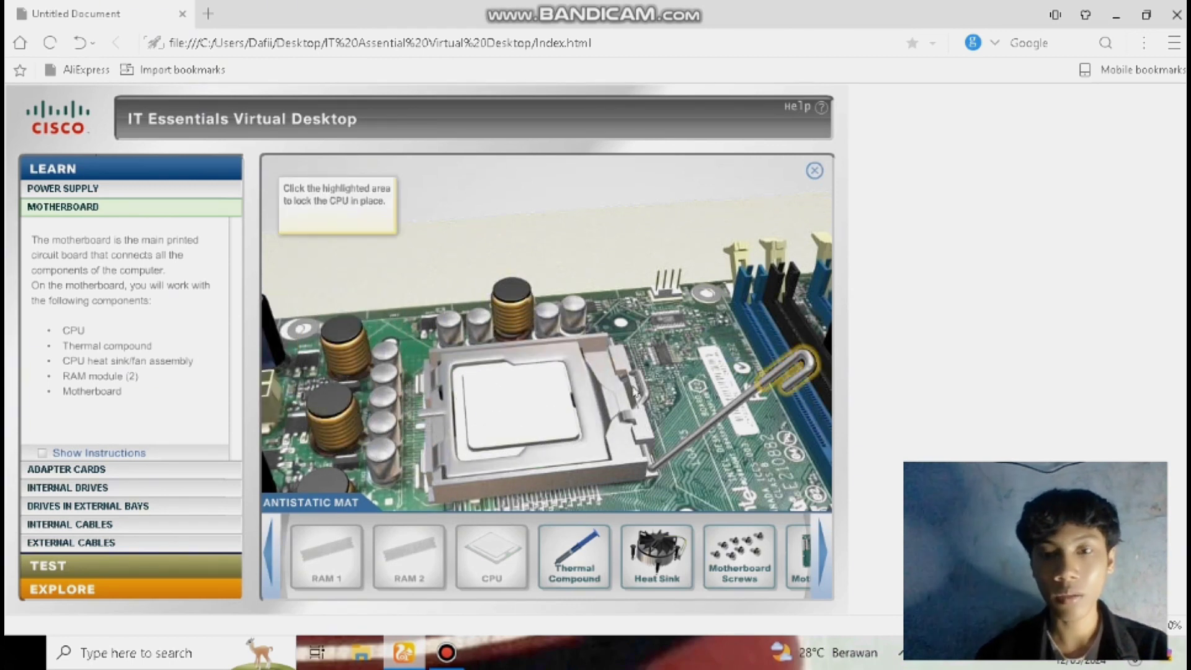
click(775, 393)
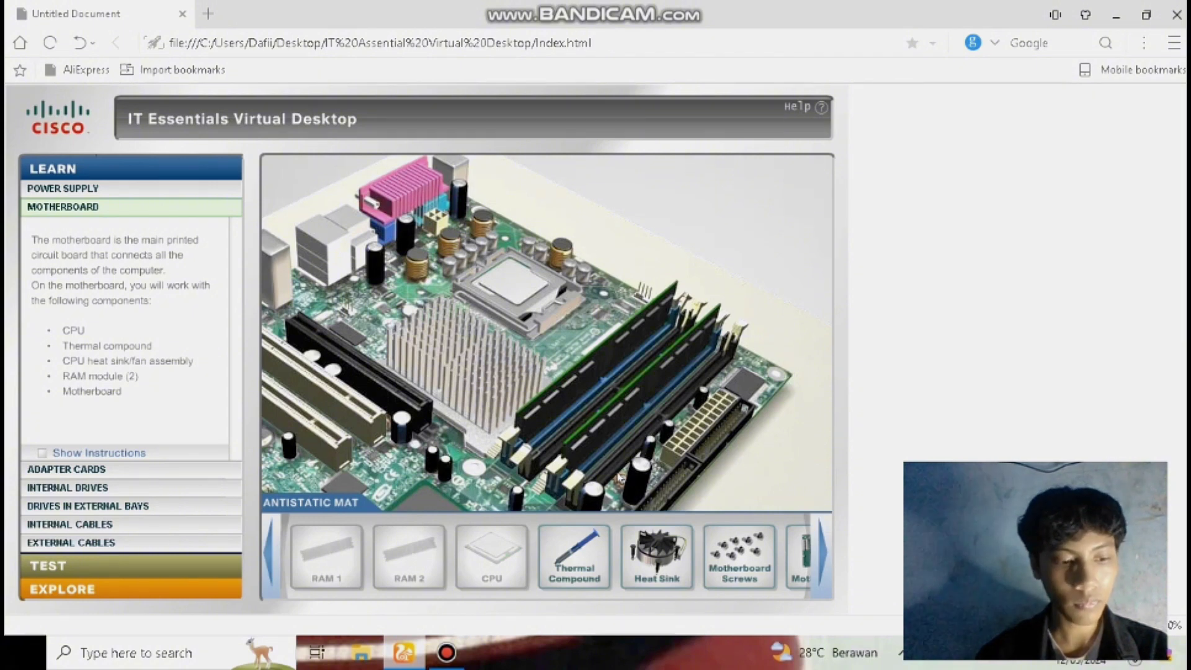
Apply the thermal compound to the top of the installed CPU
click(575, 562)
drag(576, 562, 528, 260)
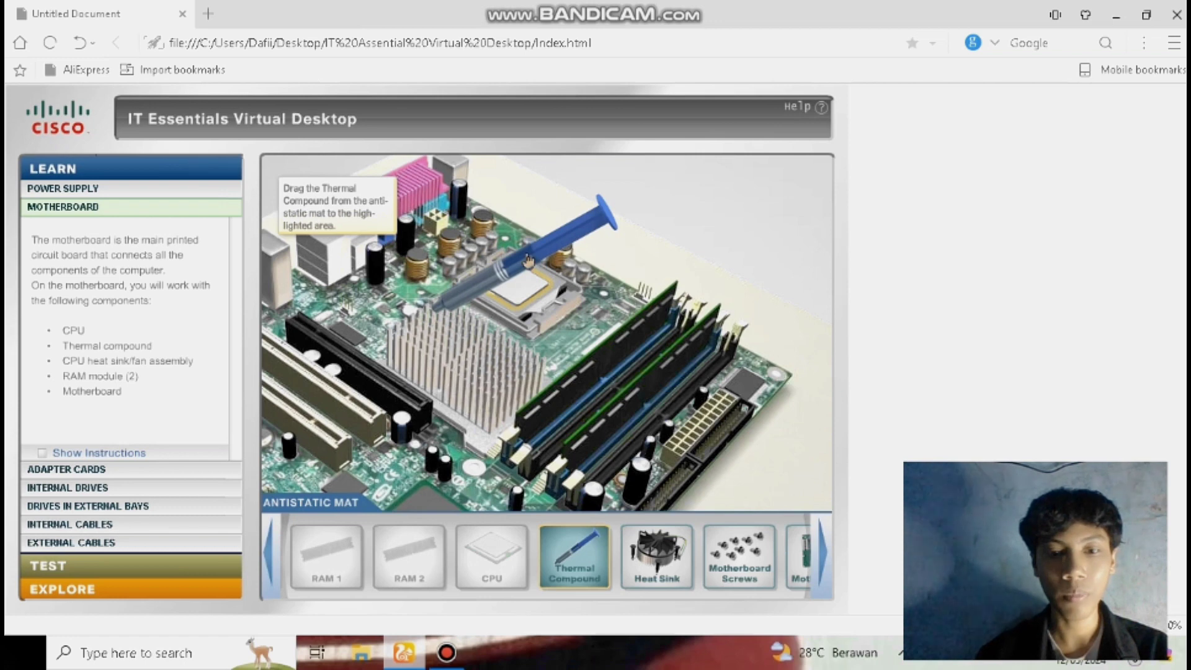
drag(528, 260, 549, 294)
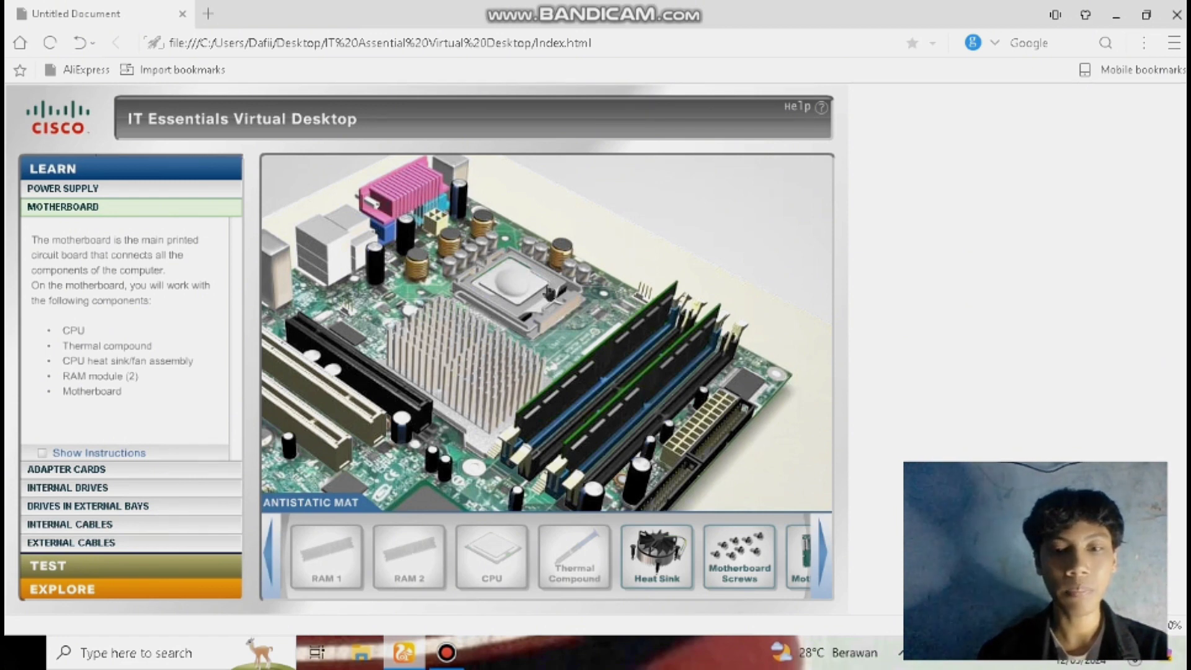
View the heat sink's details, mount it over the CPU, fasten its pins and connect the fan cable to the motherboard
mouse_move(656, 567)
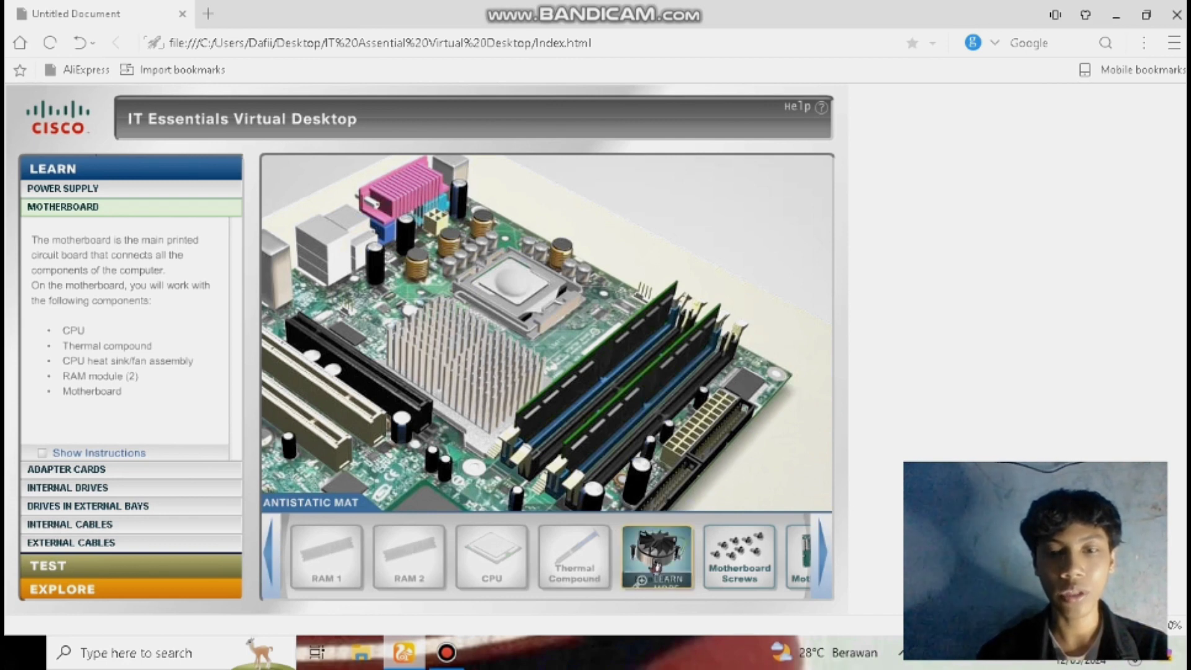
click(645, 578)
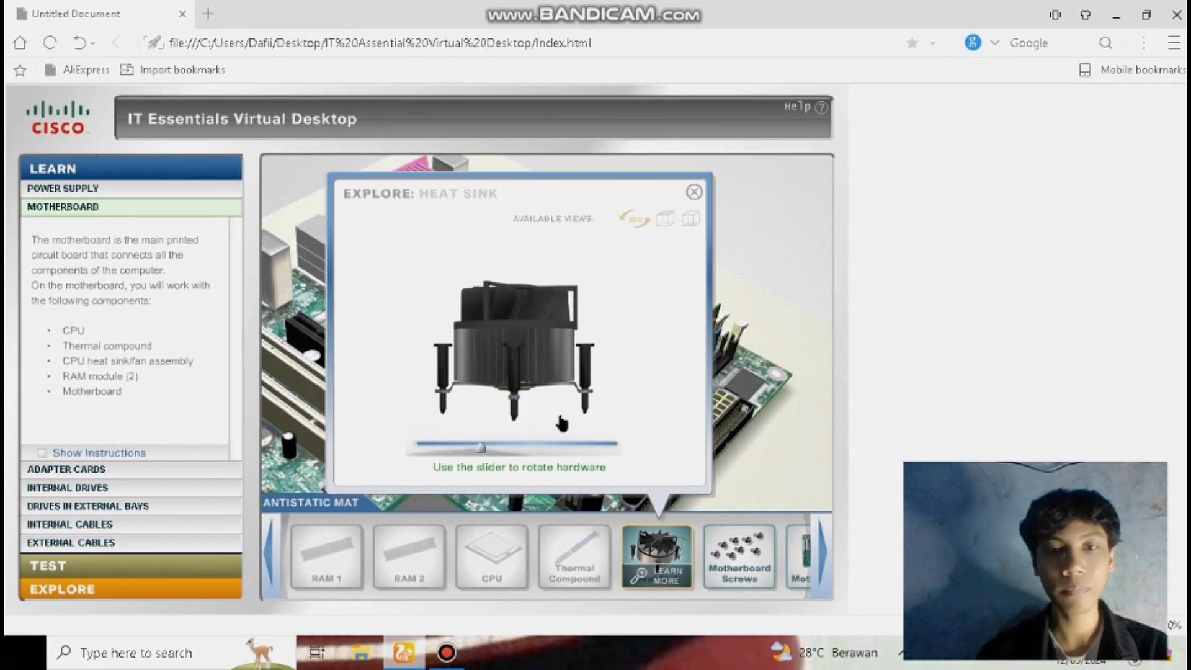
click(694, 192)
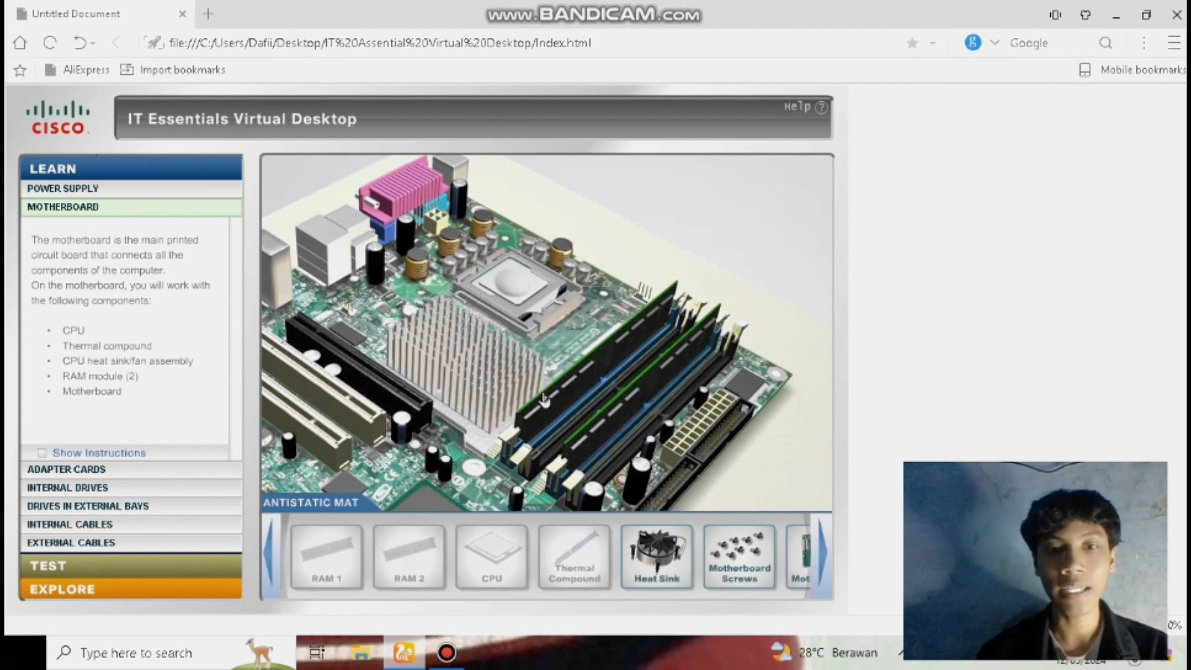
drag(651, 552, 537, 328)
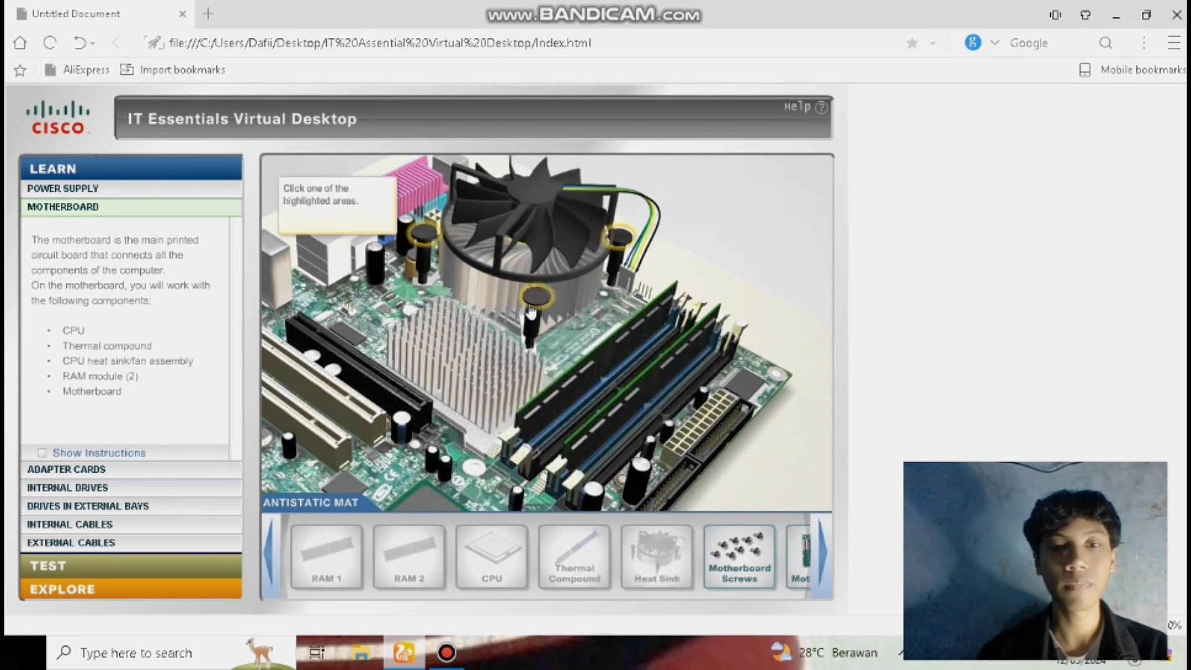
click(536, 299)
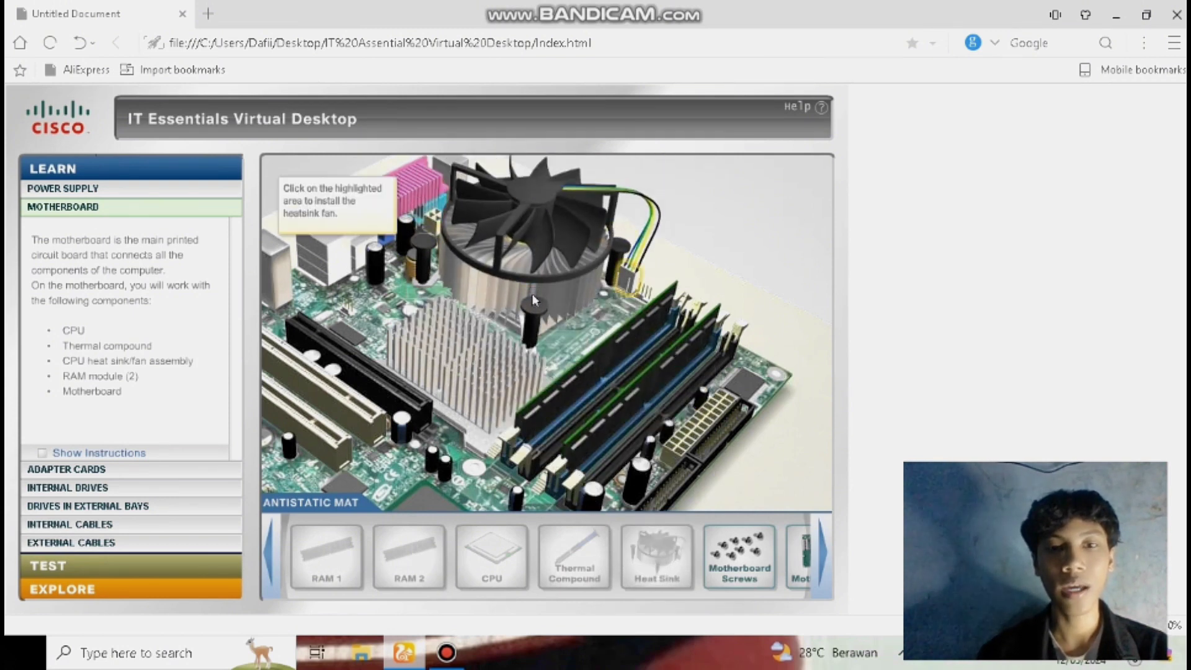
click(626, 280)
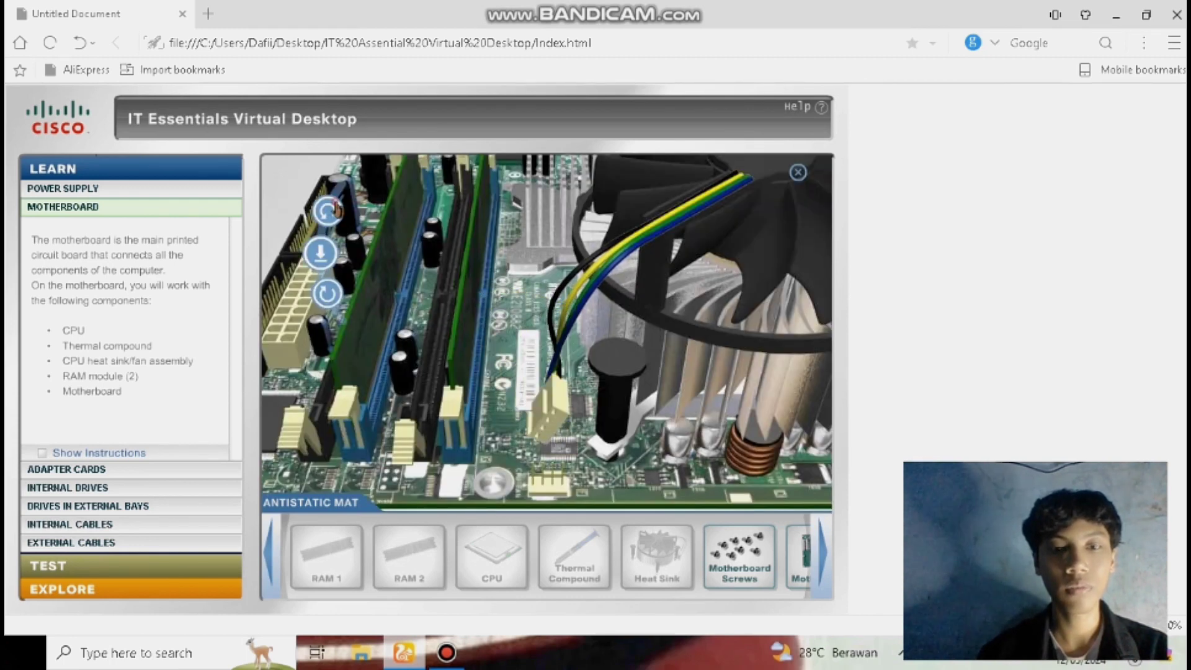
click(321, 253)
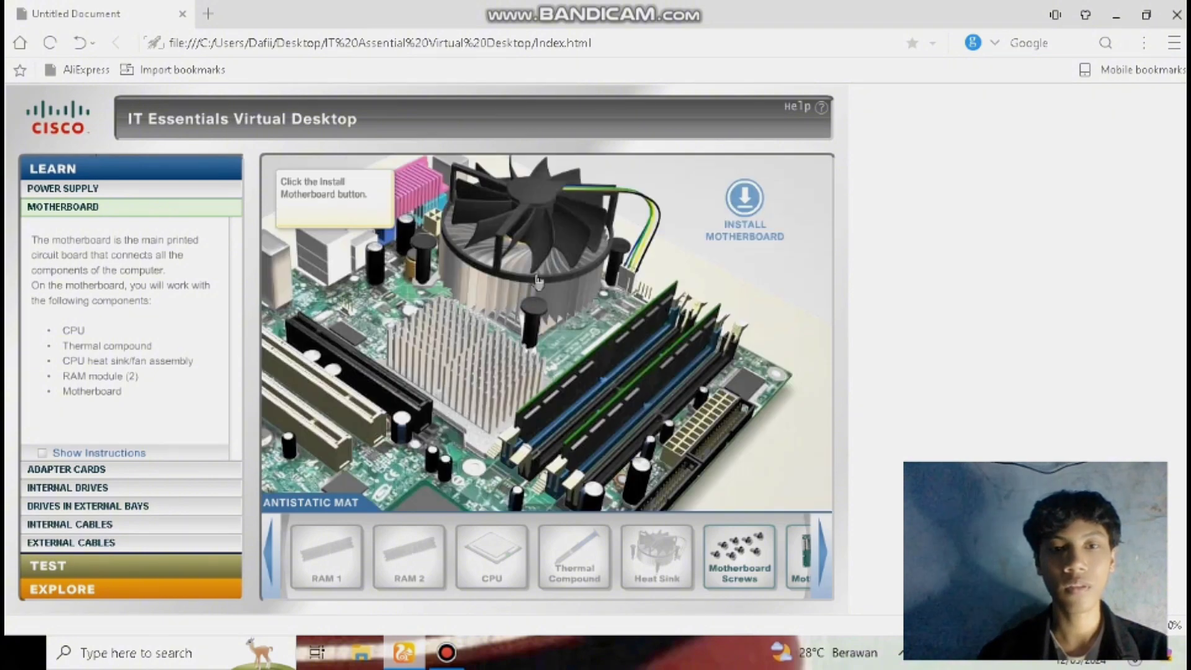
Install the motherboard in the case, rotating it into alignment, secure it with the motherboard screws and acknowledge the layer's completion
click(744, 200)
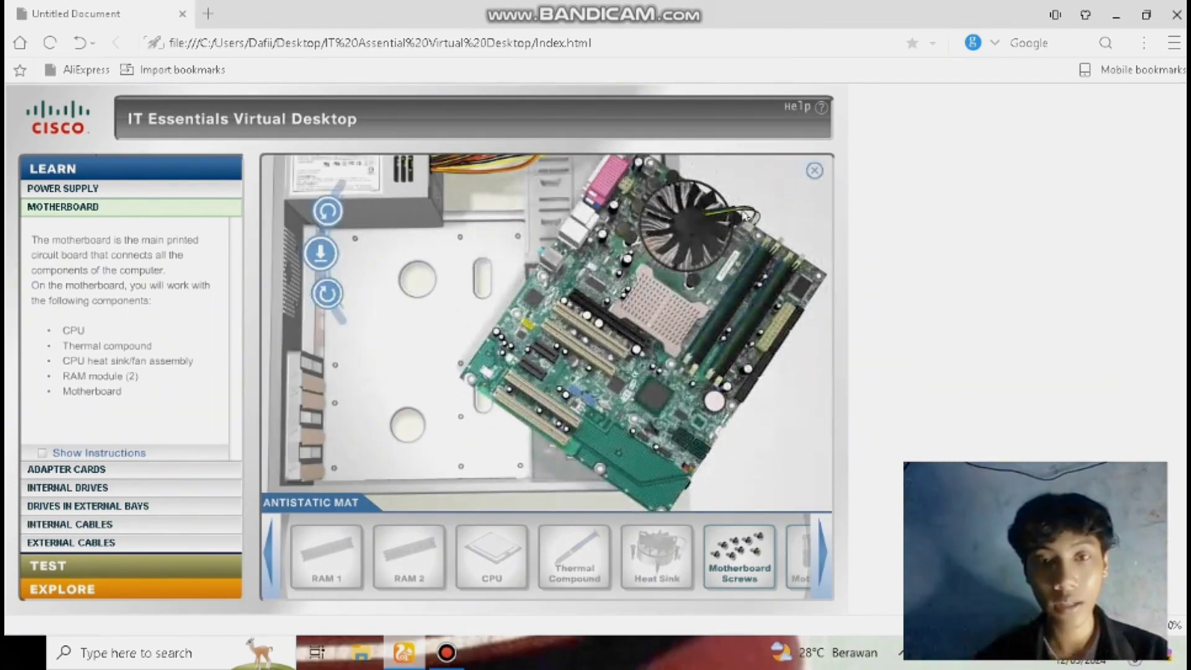
click(317, 217)
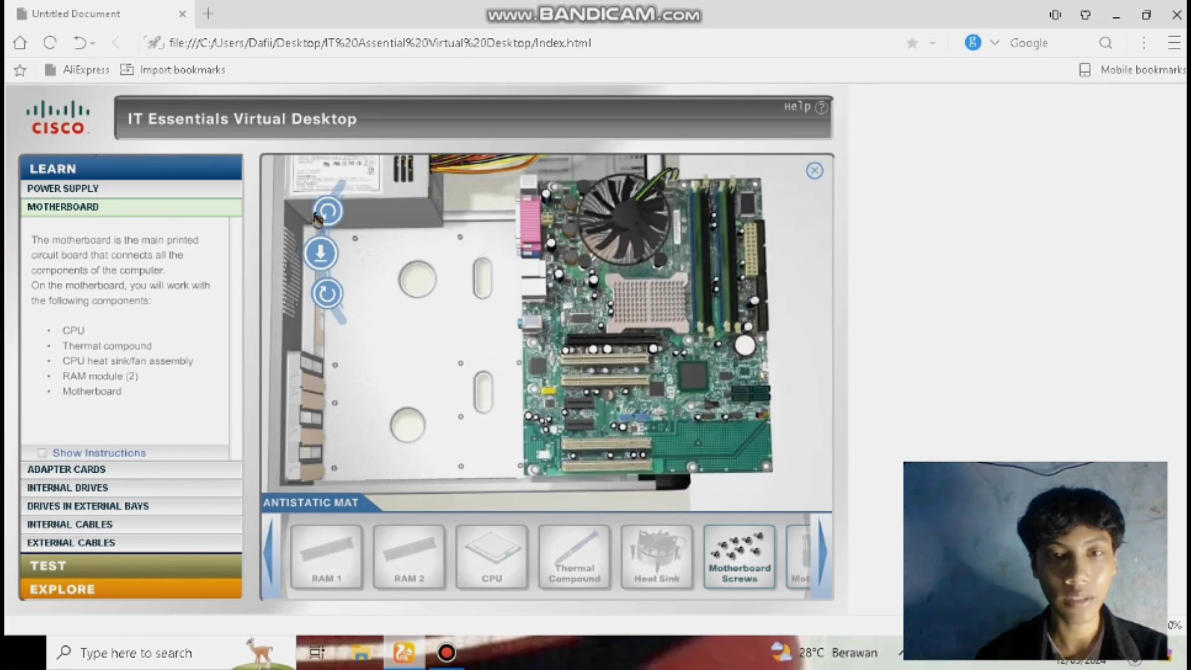
click(320, 254)
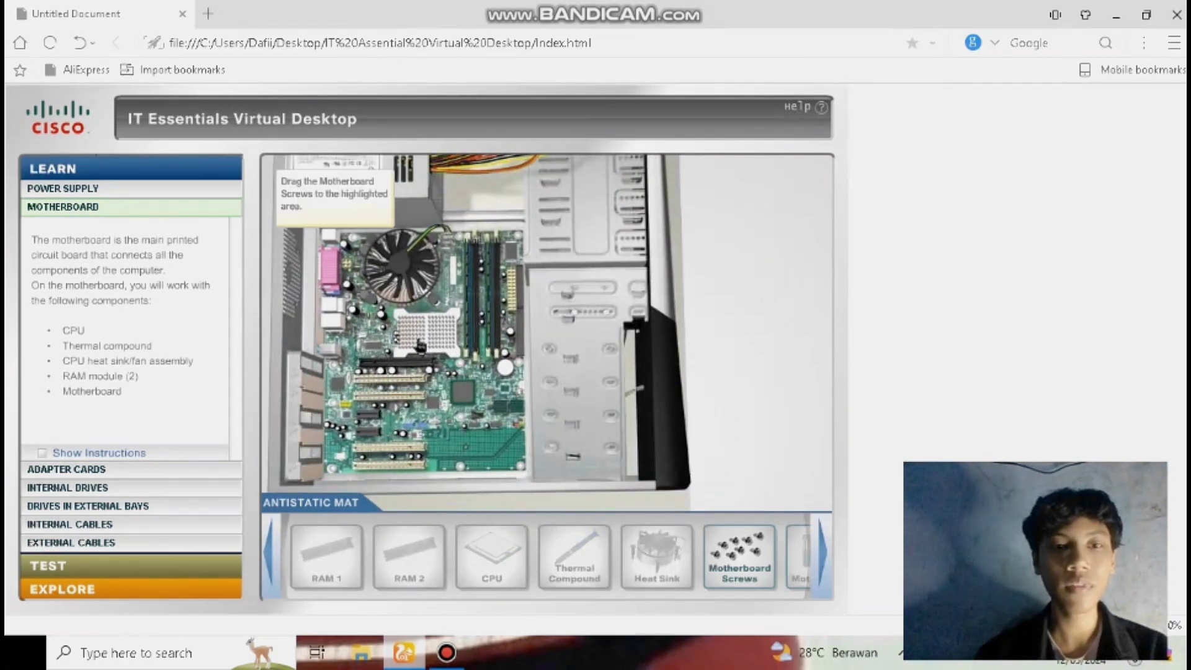
drag(739, 557, 453, 447)
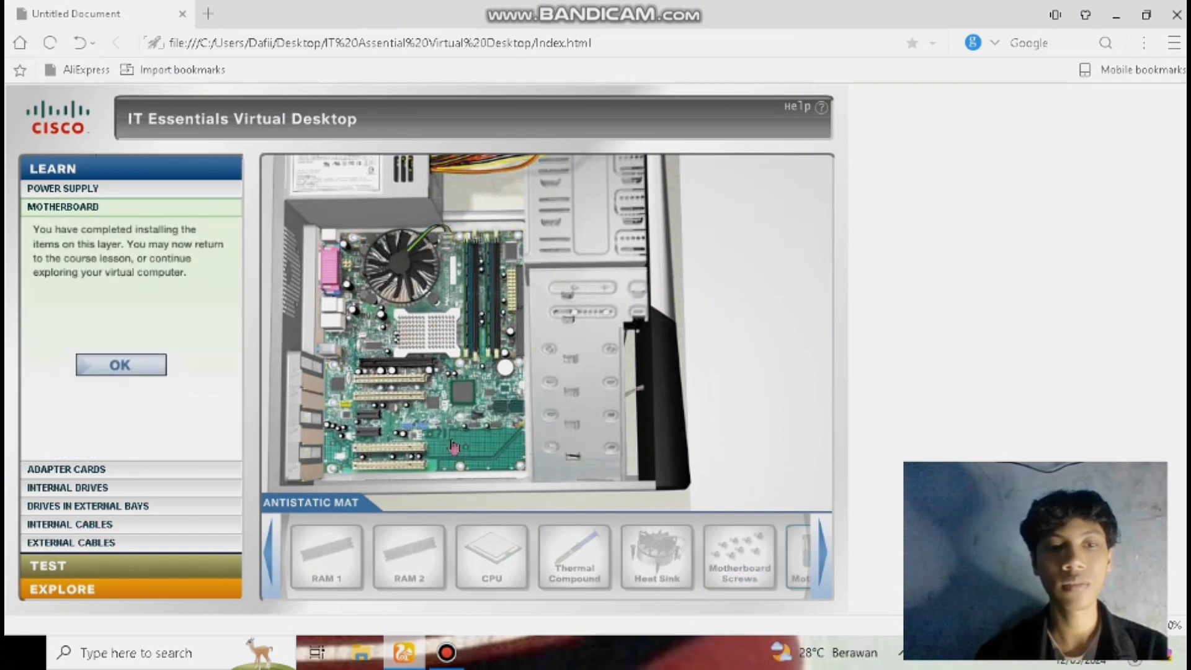
click(121, 366)
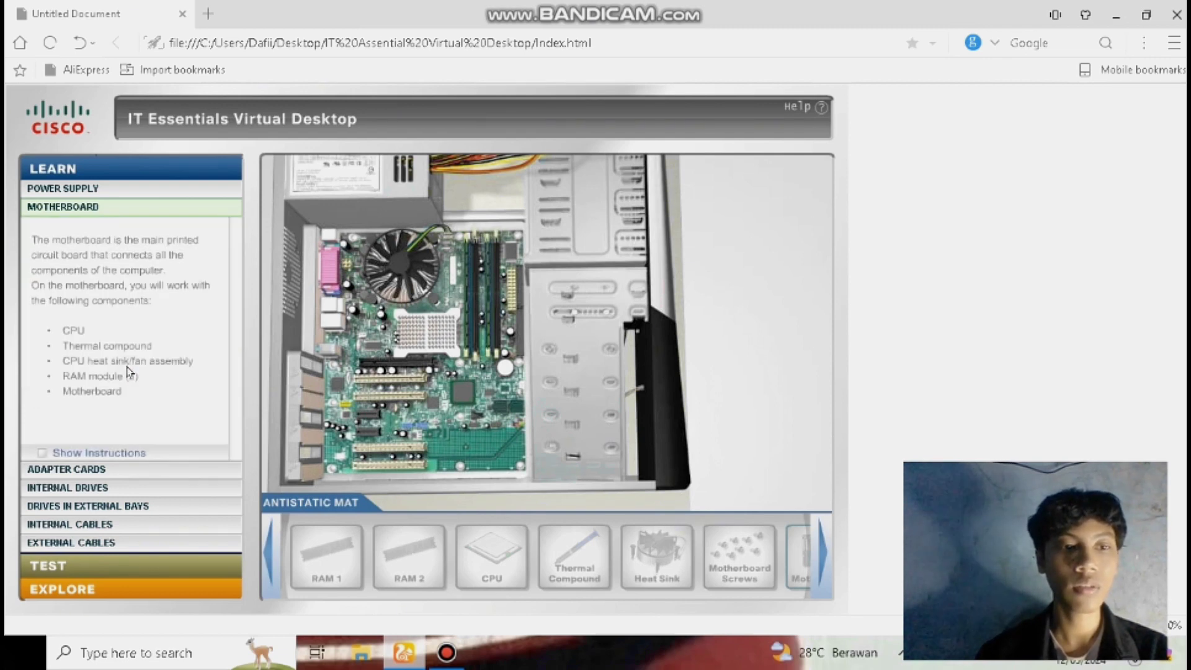
In the Adapter Cards layer, view the NIC's details, install it in its expansion slot and secure it with the NIC screw
click(91, 471)
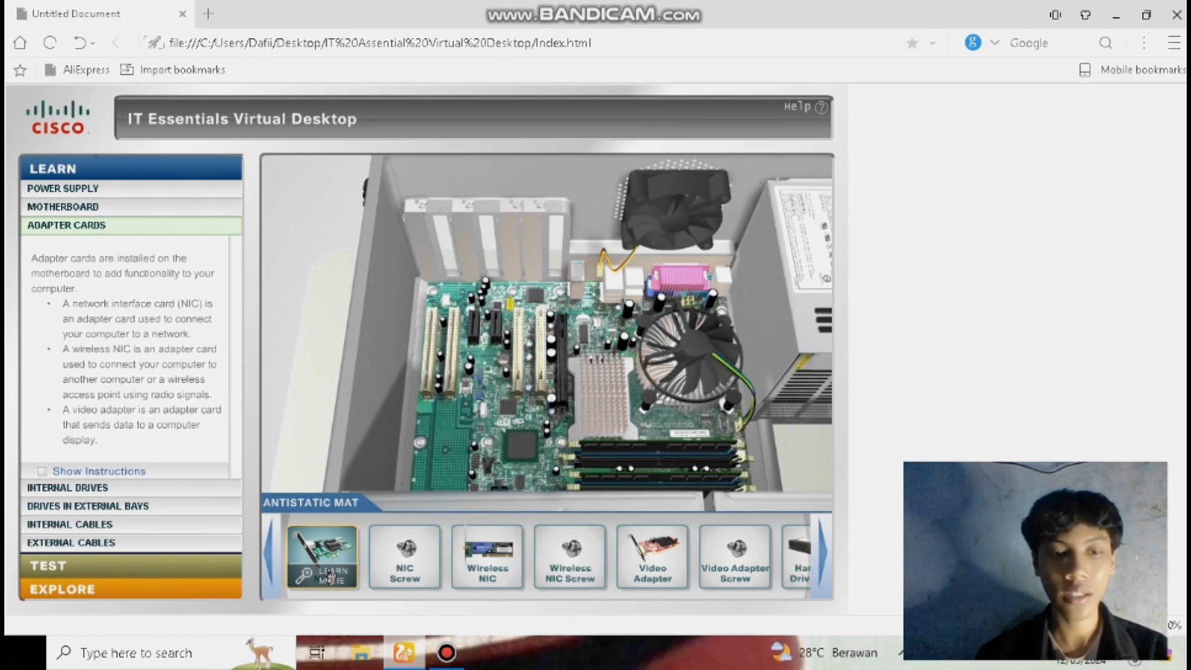
click(331, 577)
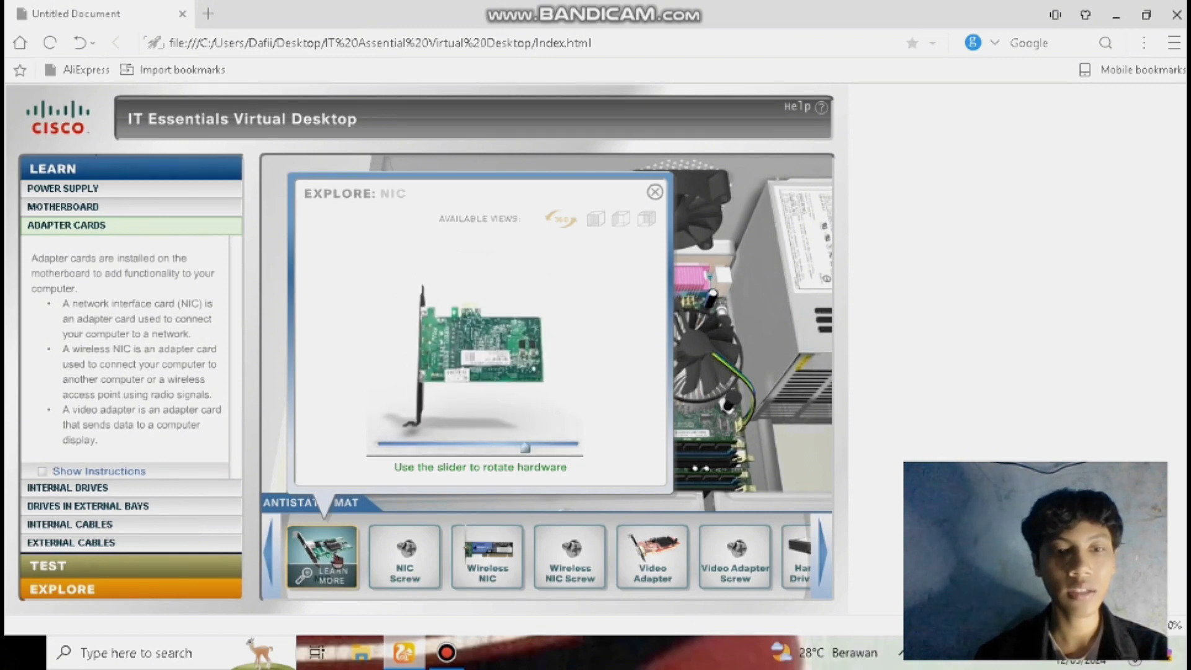
click(655, 193)
drag(322, 554, 490, 329)
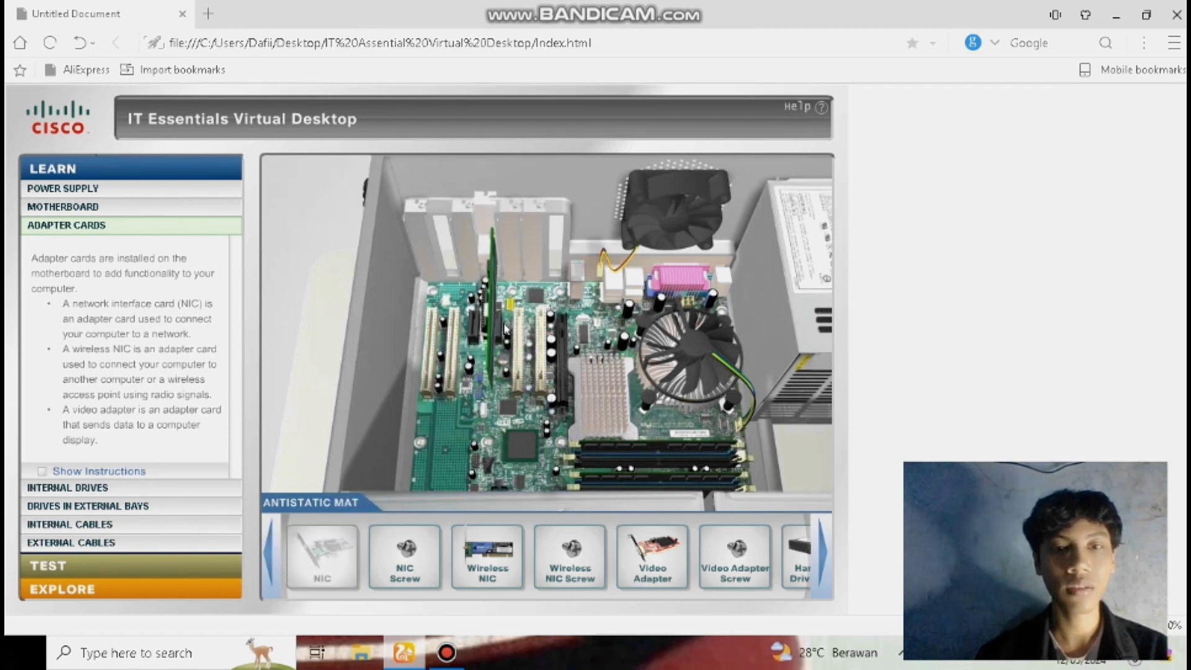
drag(404, 552, 502, 222)
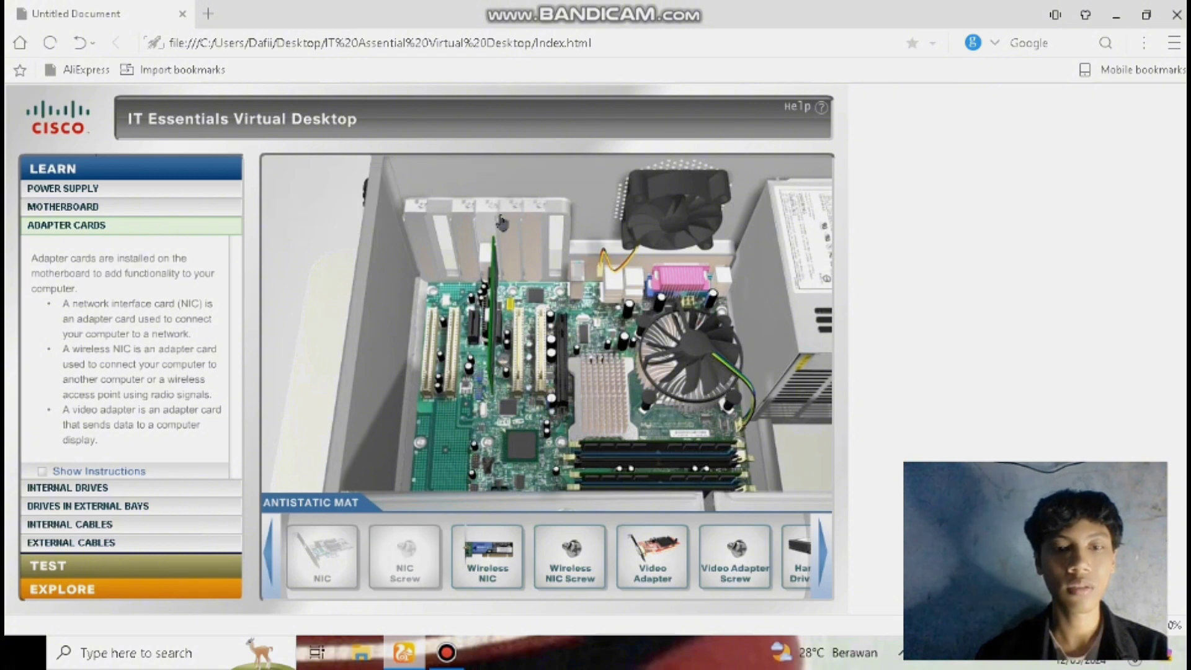
Install the wireless NIC and the video adapter in their slots with their screws, and acknowledge the layer's completion
mouse_move(482, 578)
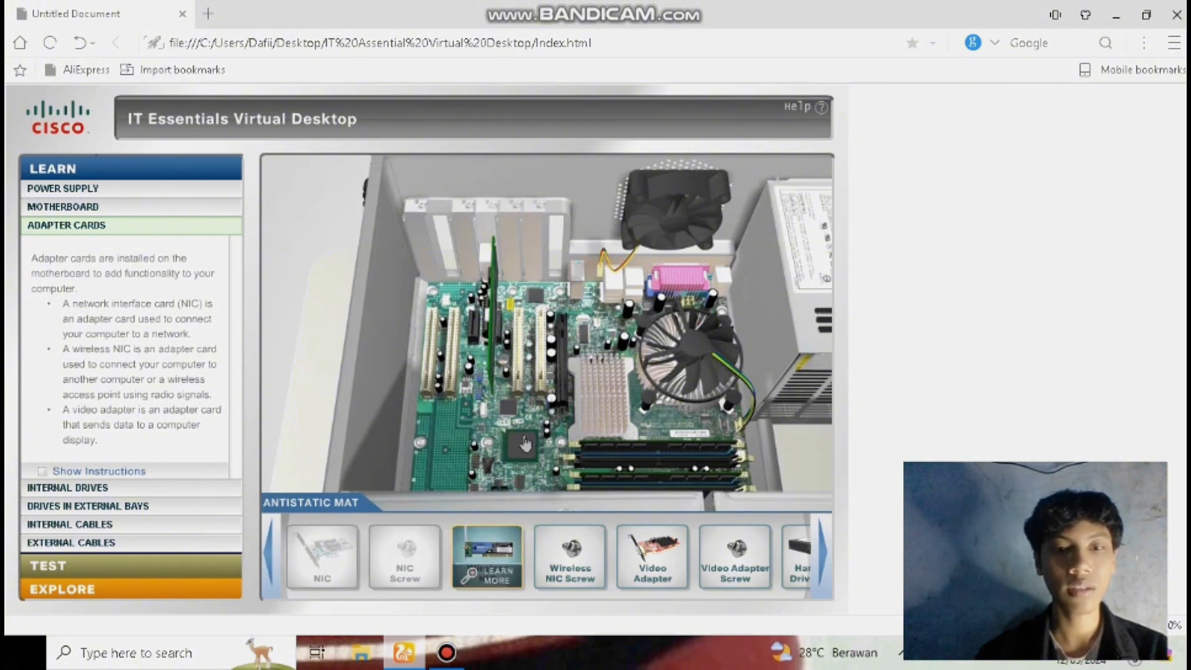
drag(486, 555, 444, 236)
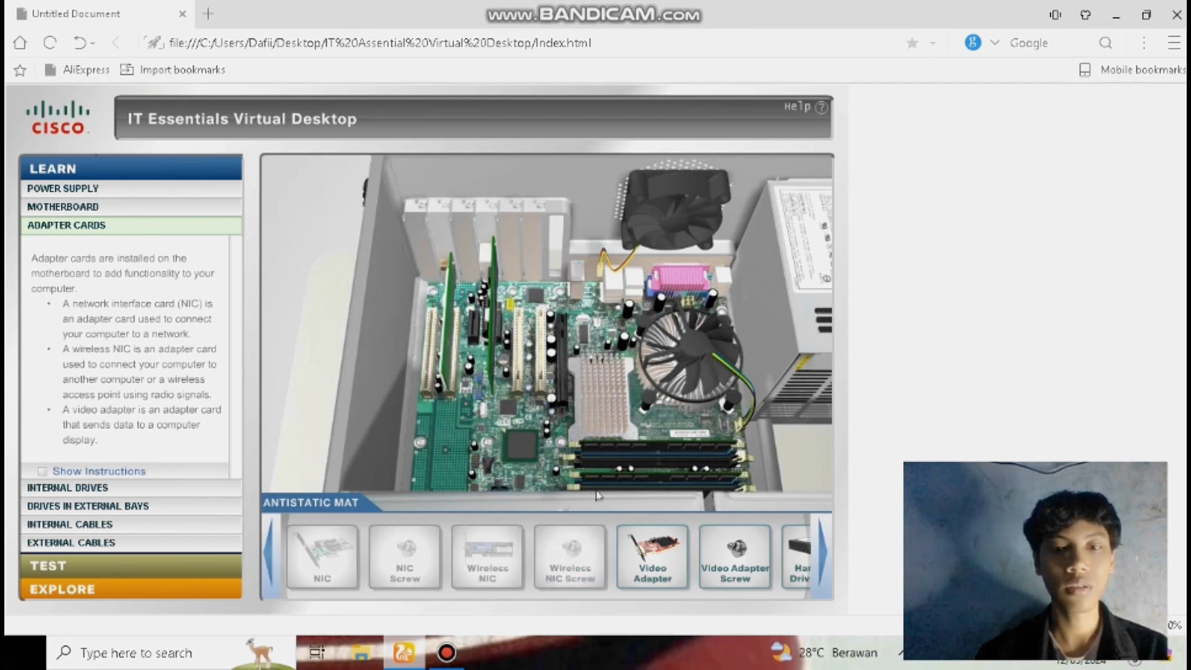
drag(651, 555, 588, 335)
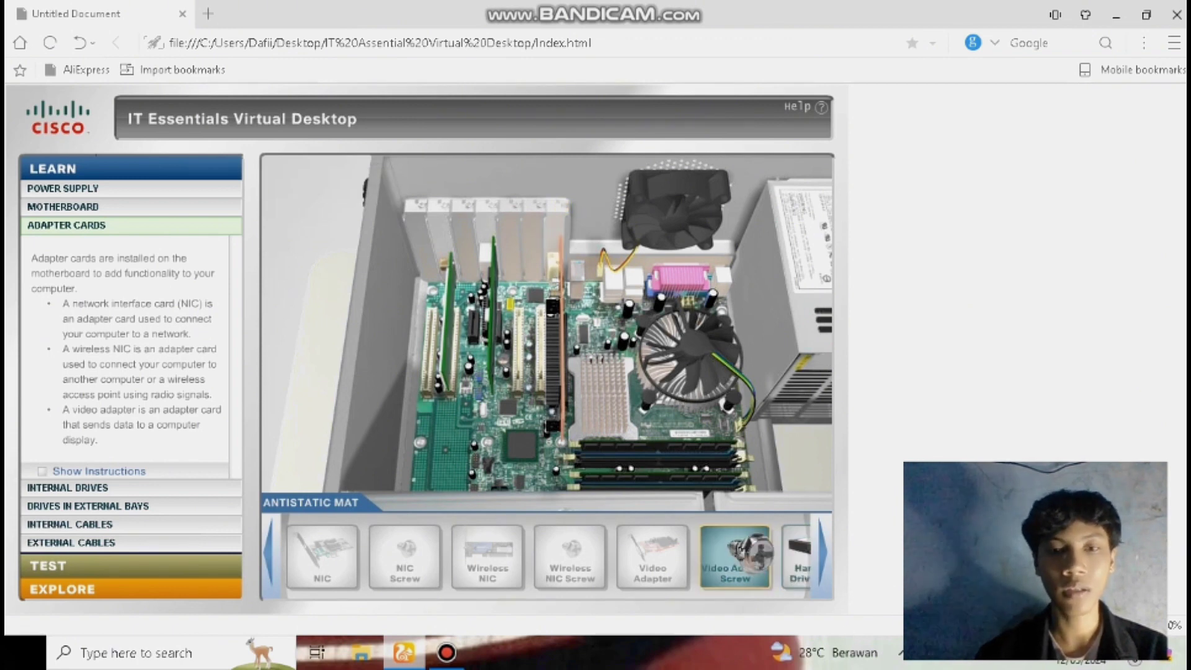
drag(737, 552, 576, 241)
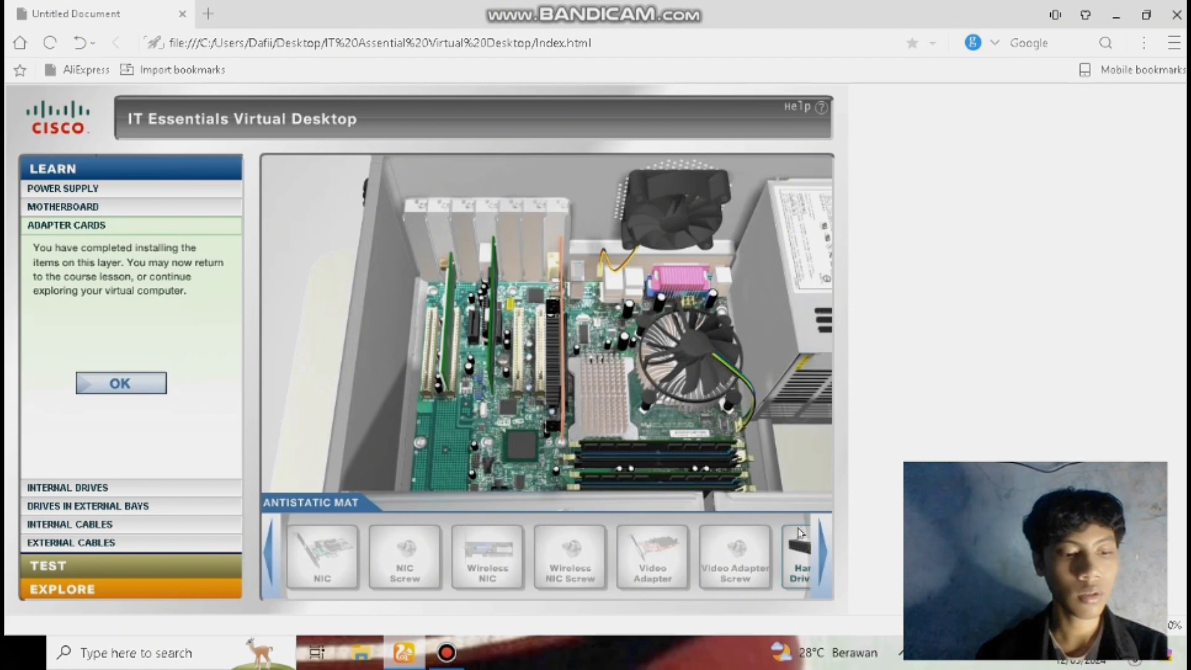
click(828, 535)
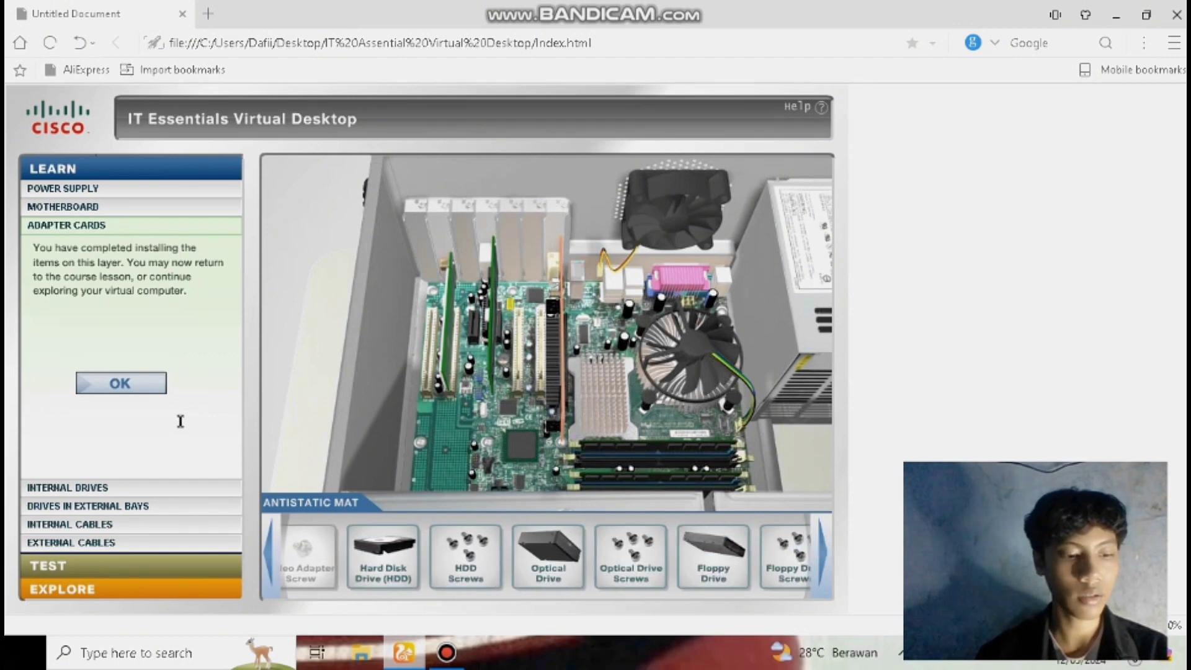
click(139, 392)
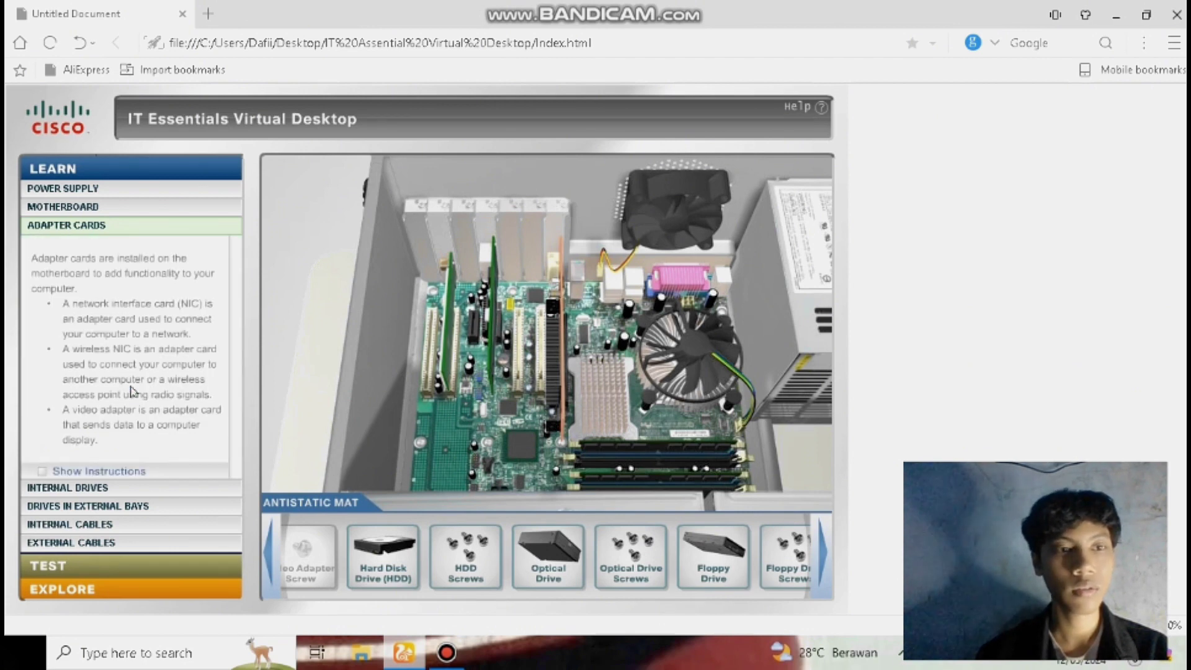
In the Internal Drives layer, rotate and seat the hard disk drive in its bay, secure it with the HDD screws and acknowledge completion
click(164, 491)
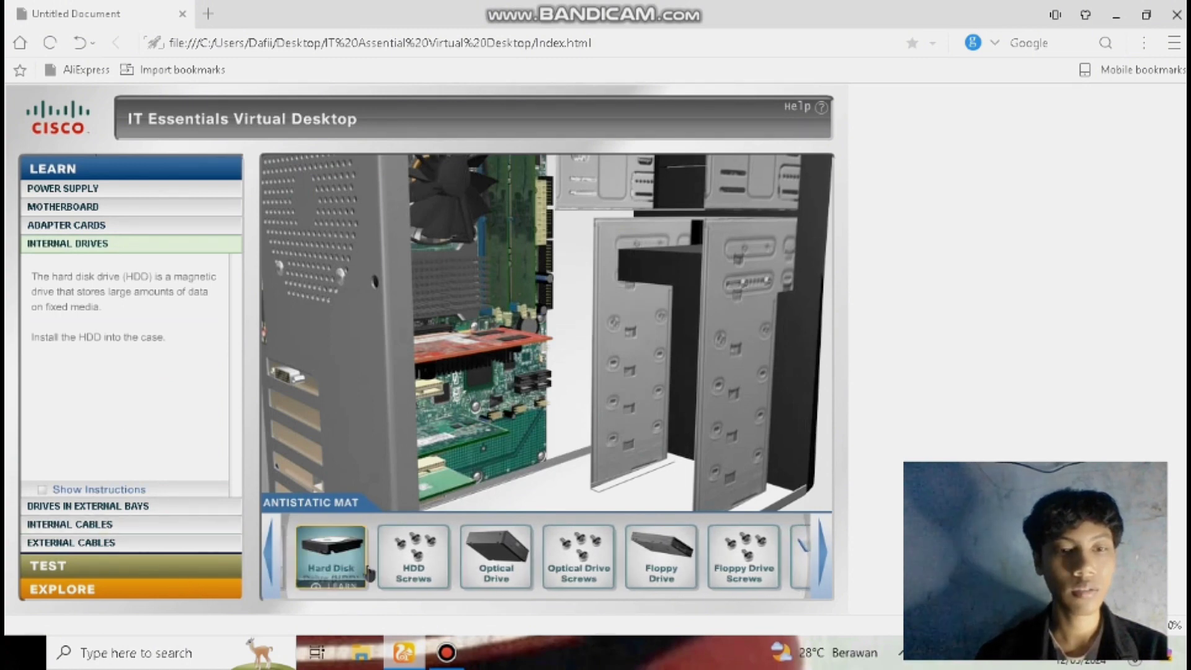
click(272, 555)
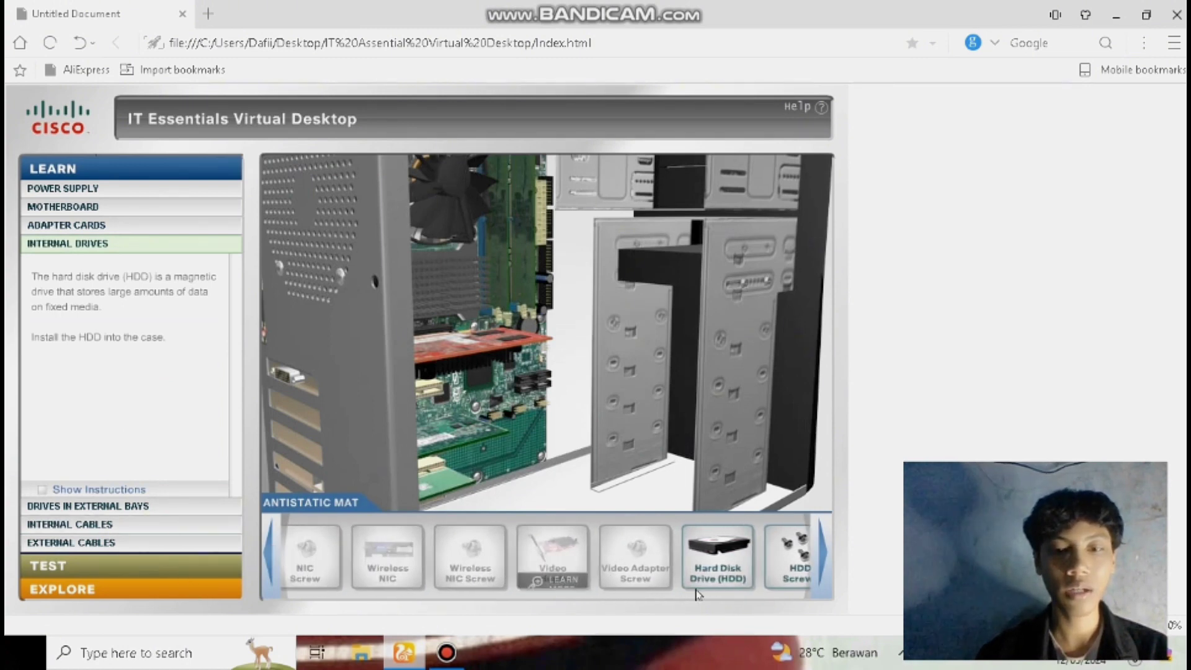
click(816, 575)
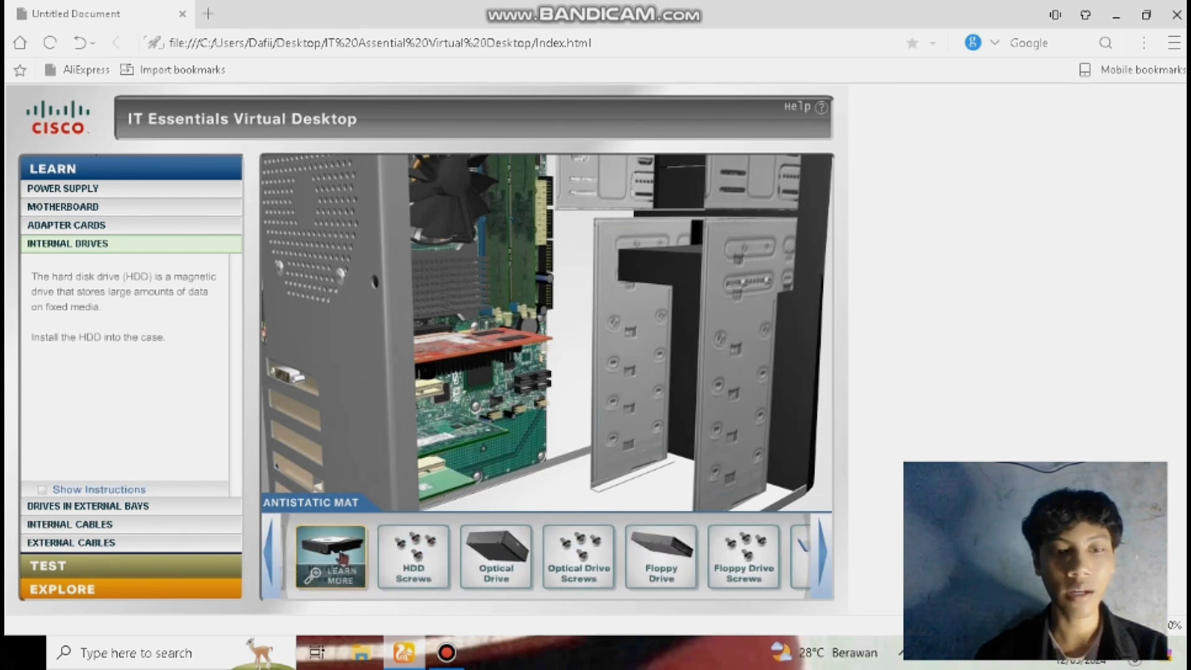
drag(340, 558, 622, 343)
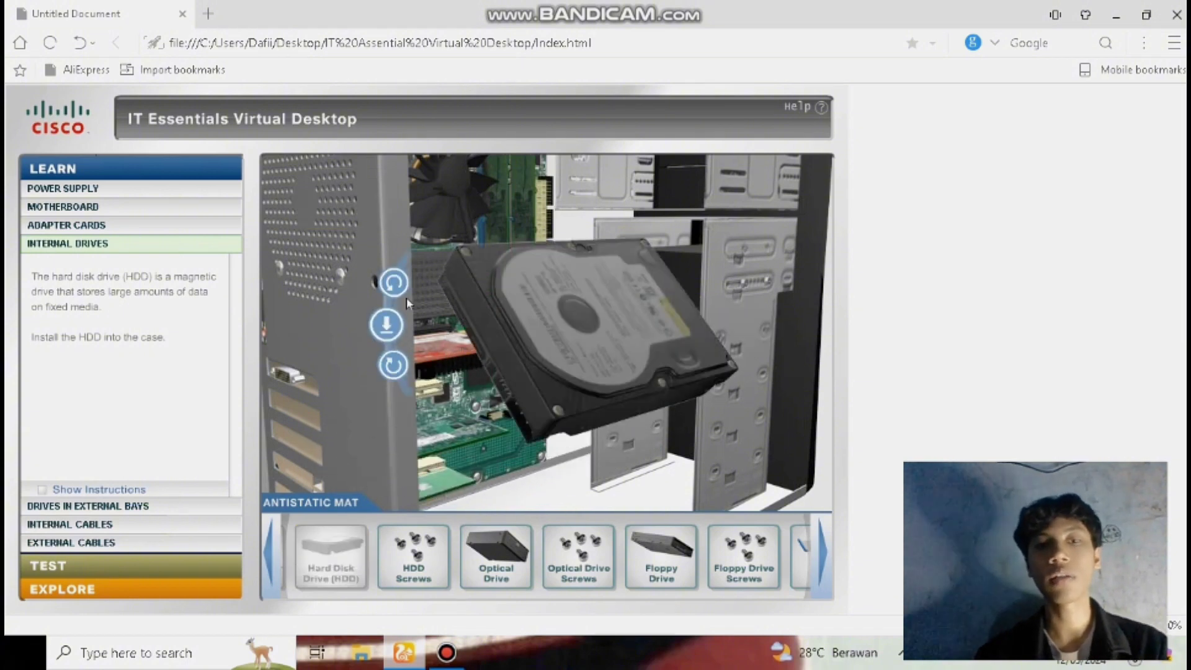
click(395, 283)
click(385, 329)
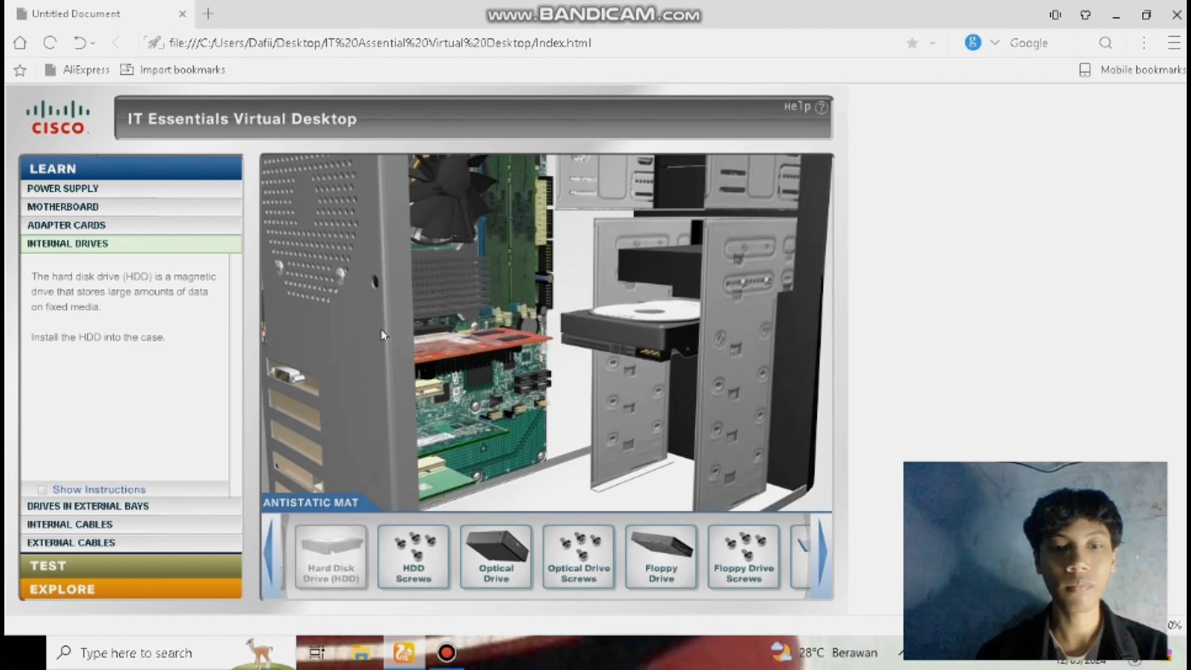
drag(413, 546, 703, 361)
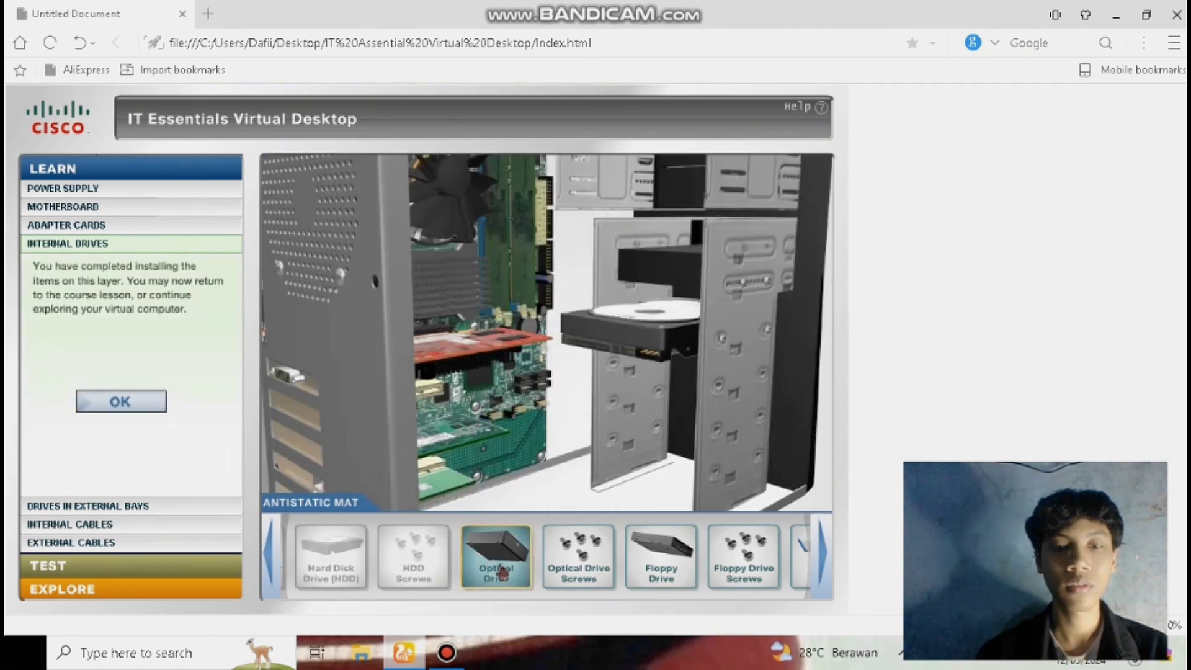
click(146, 409)
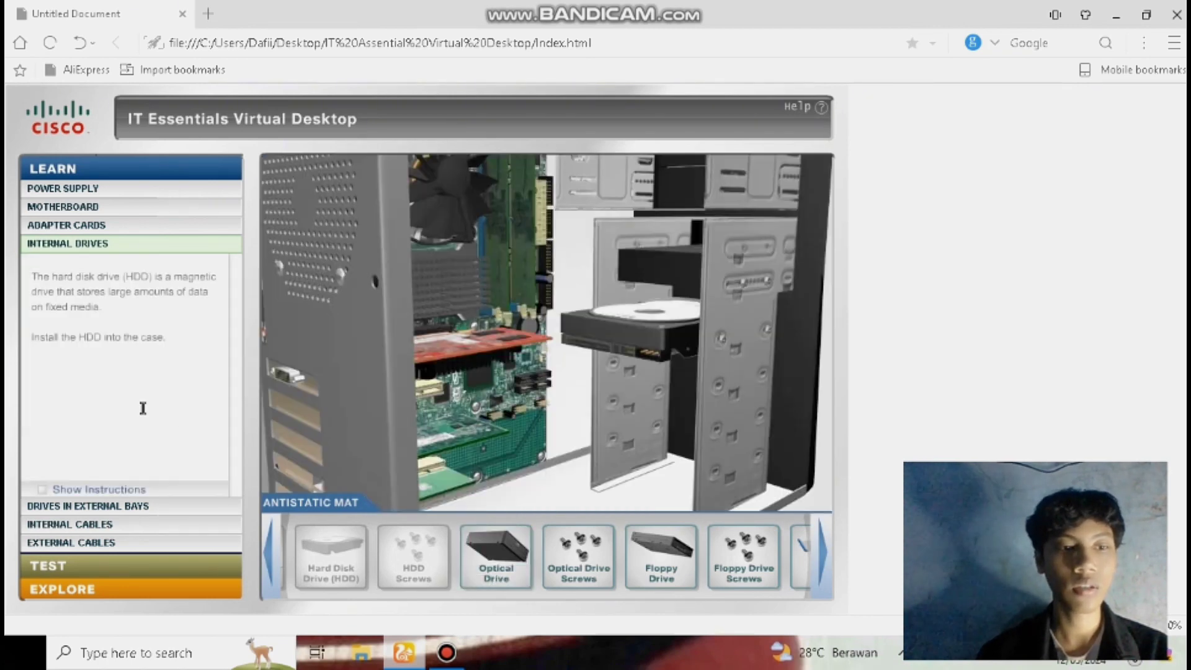
Open the Drives in External Bays layer and view the optical drive's details
click(104, 508)
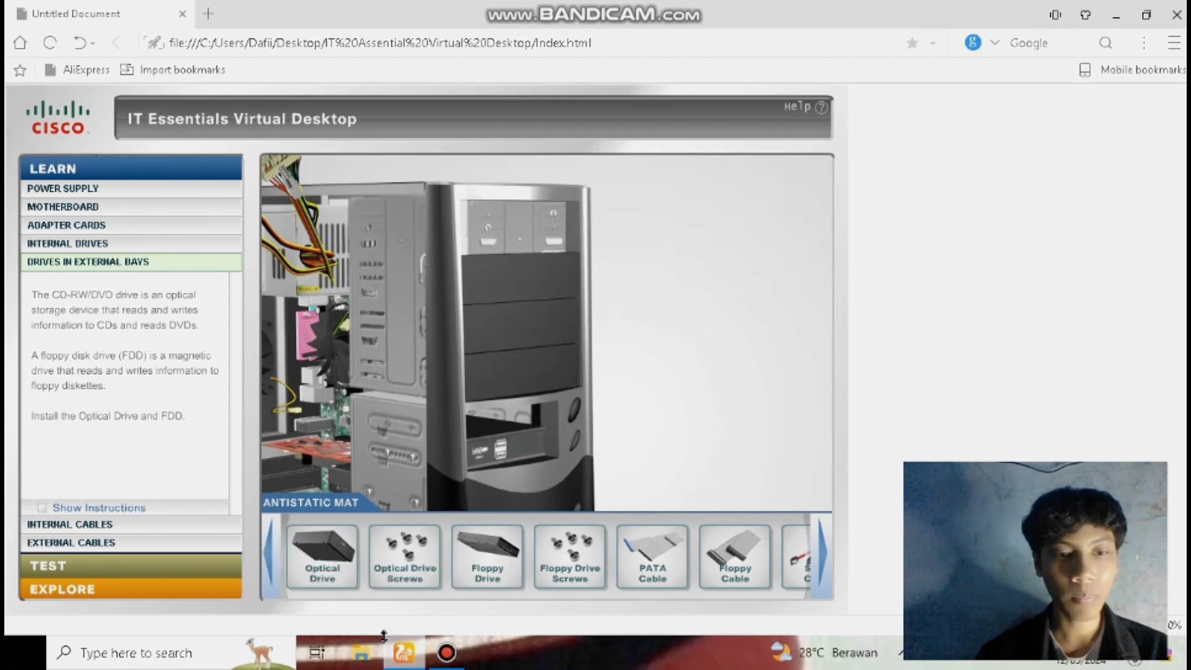
mouse_move(322, 558)
click(329, 578)
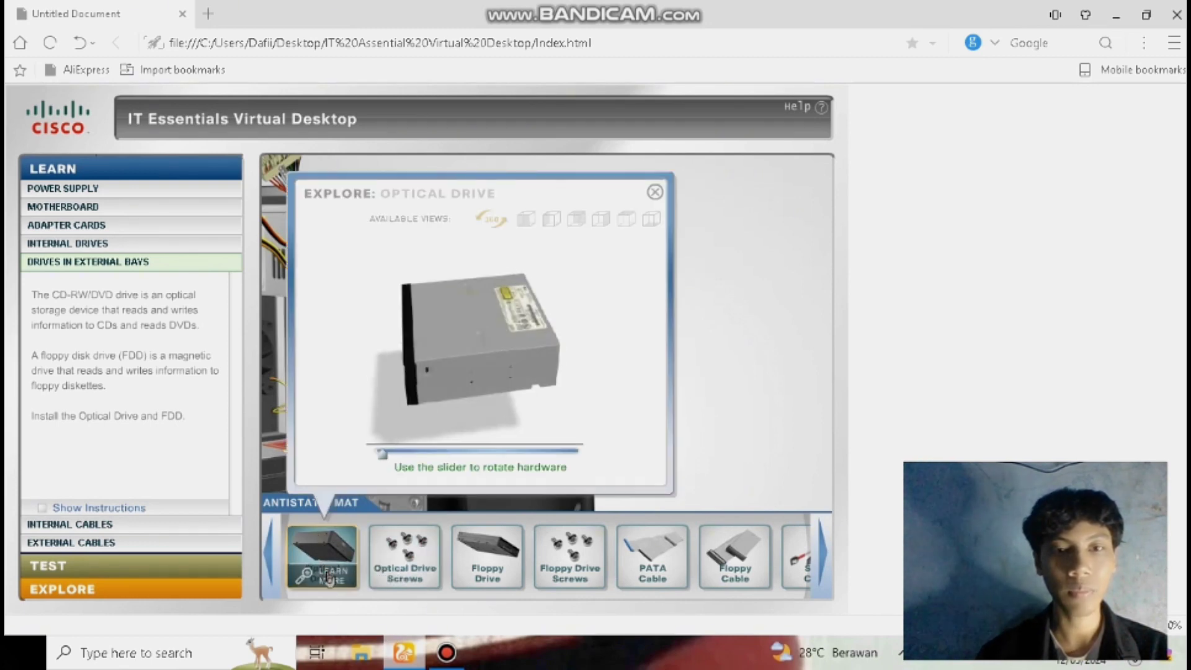
click(655, 191)
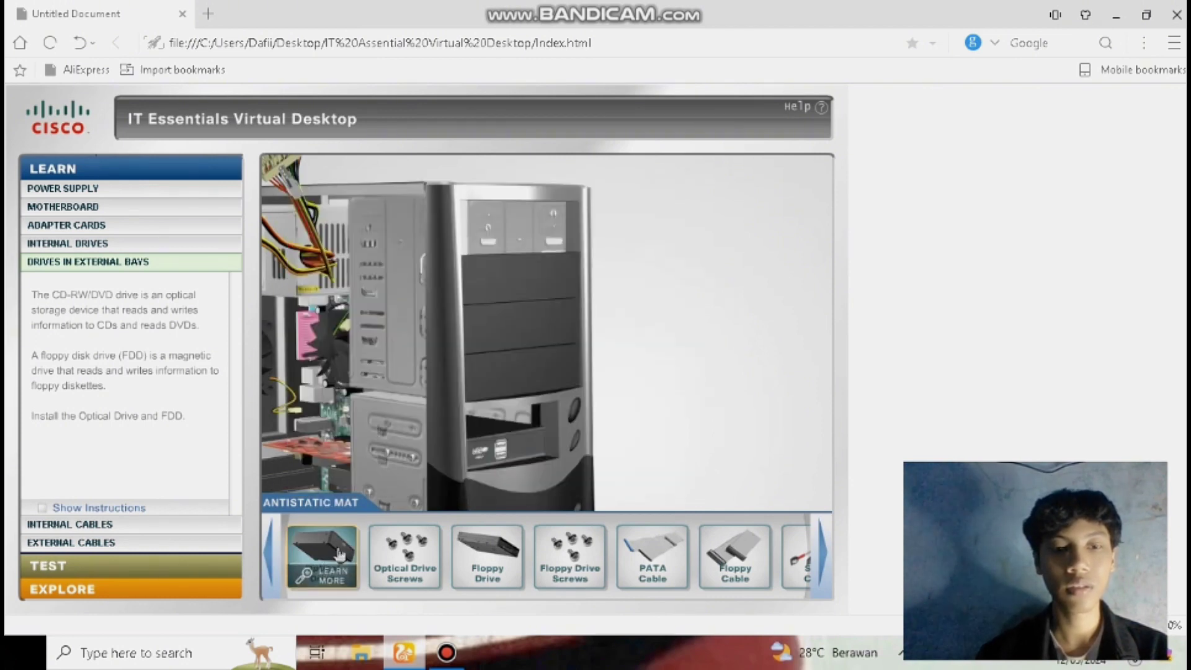
Rotate and seat the optical drive in the case's uppermost external bay and secure it with the optical drive screws
drag(322, 555, 533, 223)
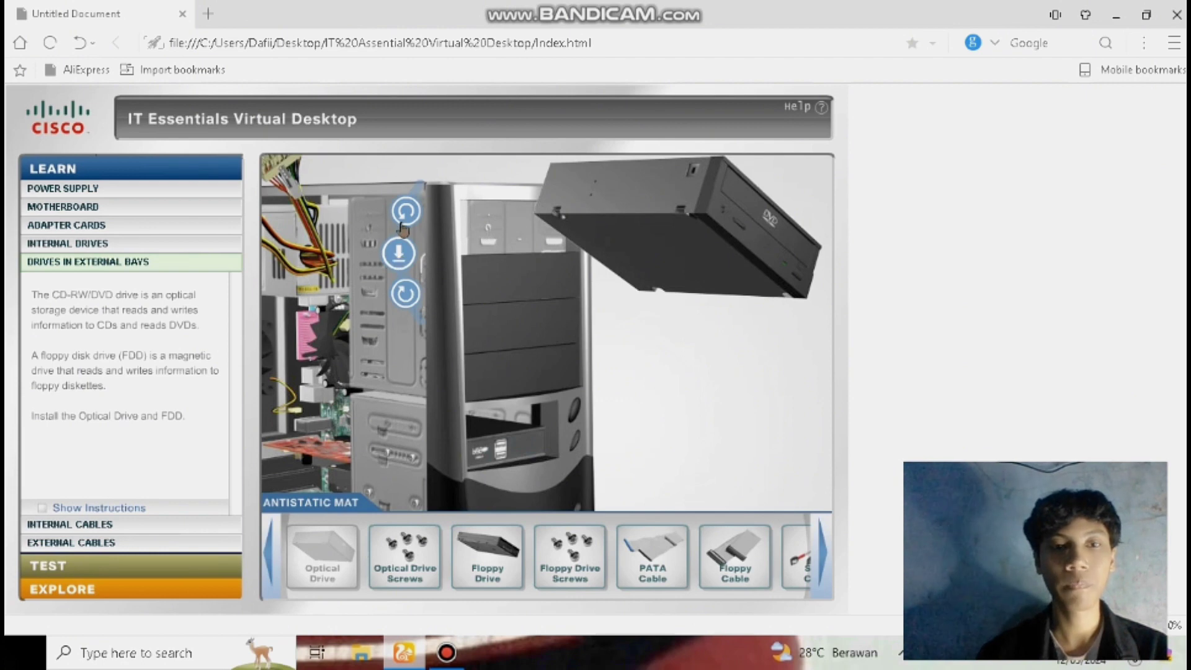
click(404, 223)
click(390, 253)
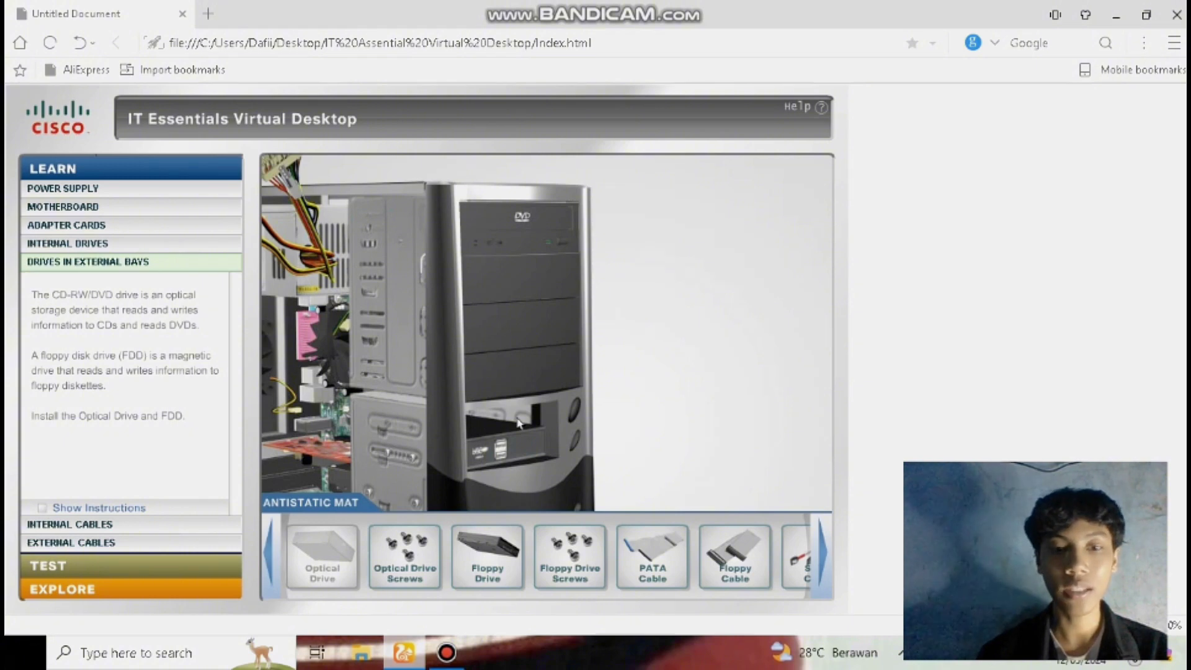
drag(389, 549, 382, 259)
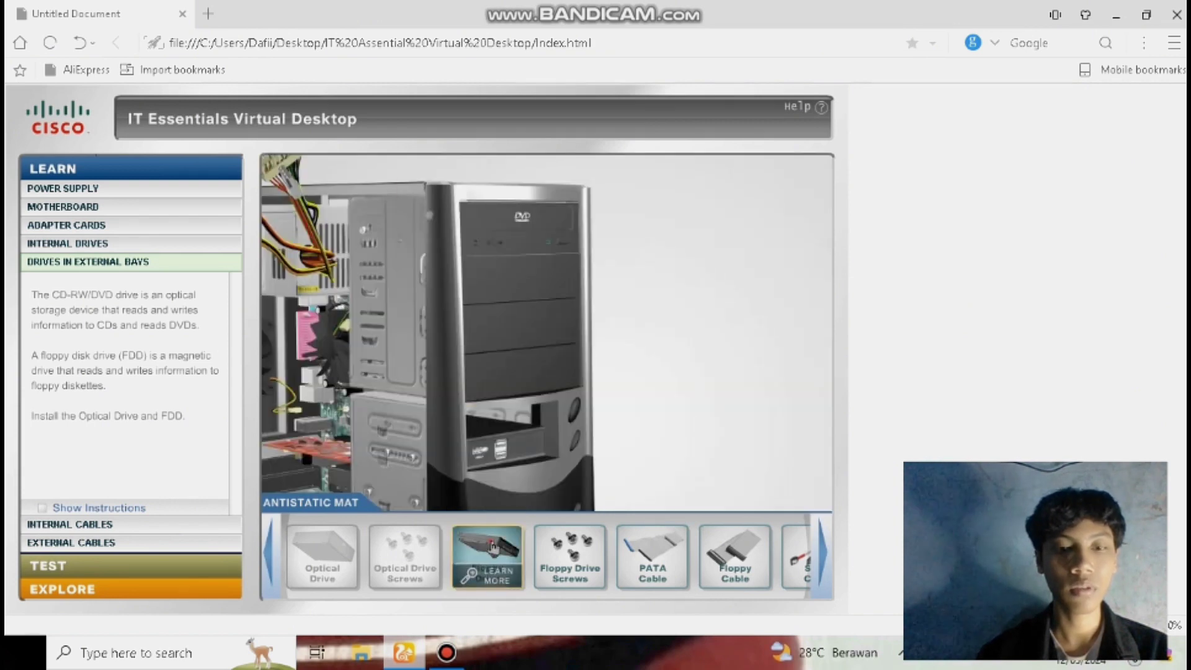
Place the floppy drive at its external bay, rotate it into alignment and seat it in the case
drag(492, 545, 502, 419)
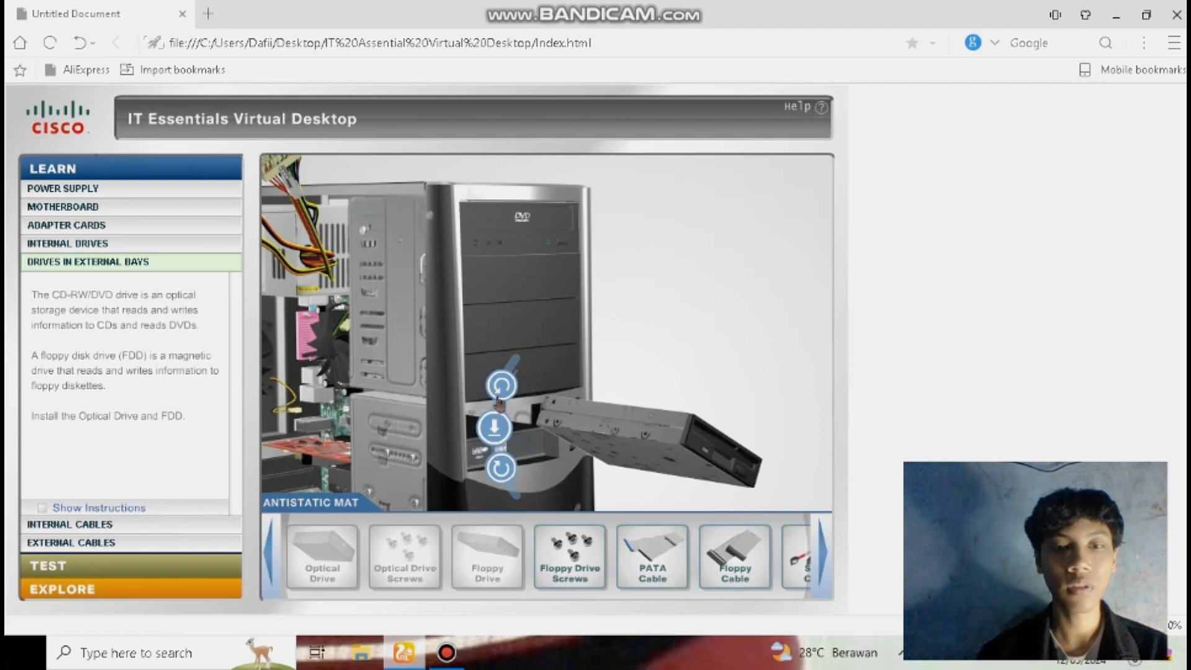
click(499, 465)
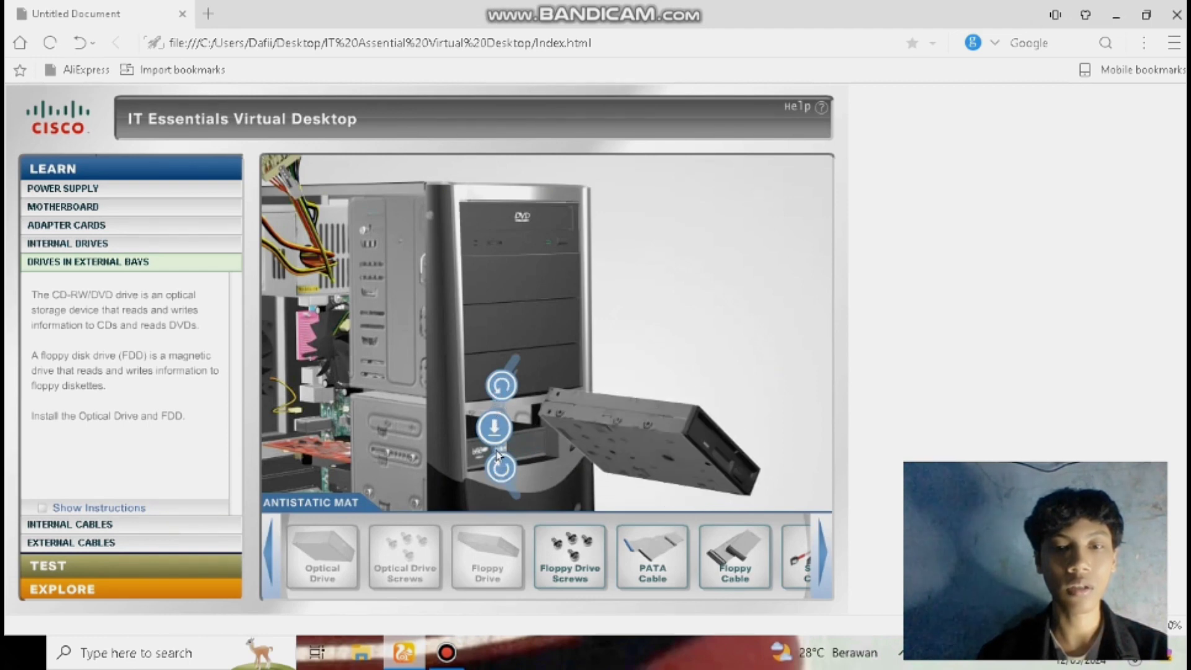
click(501, 390)
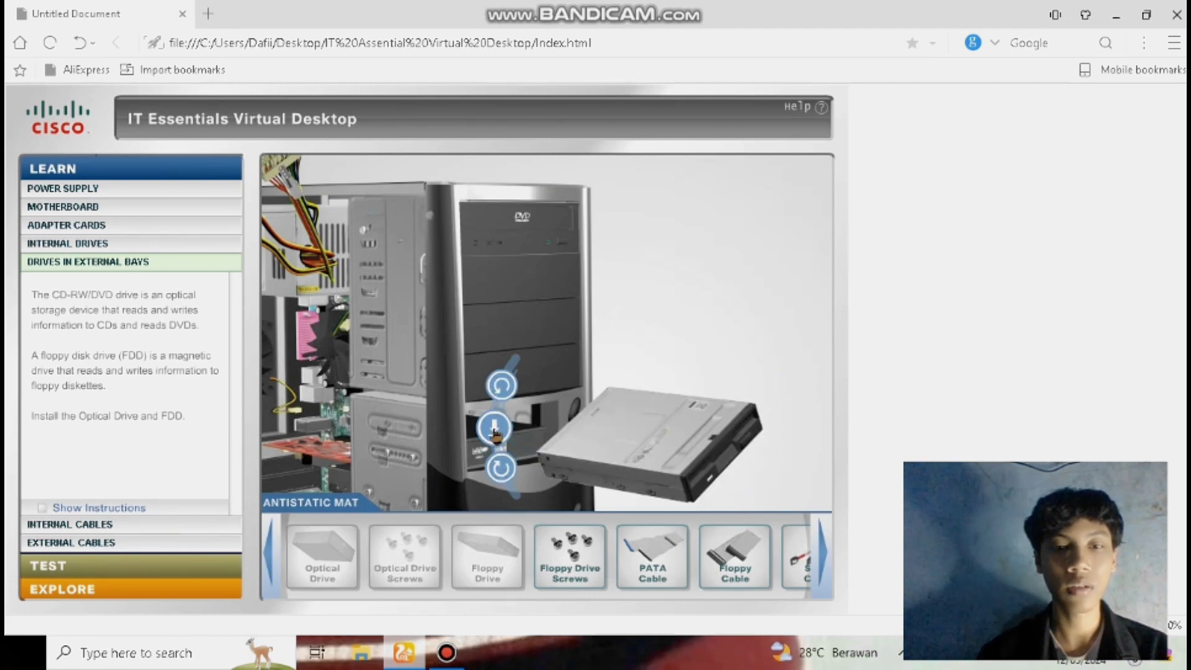
click(501, 468)
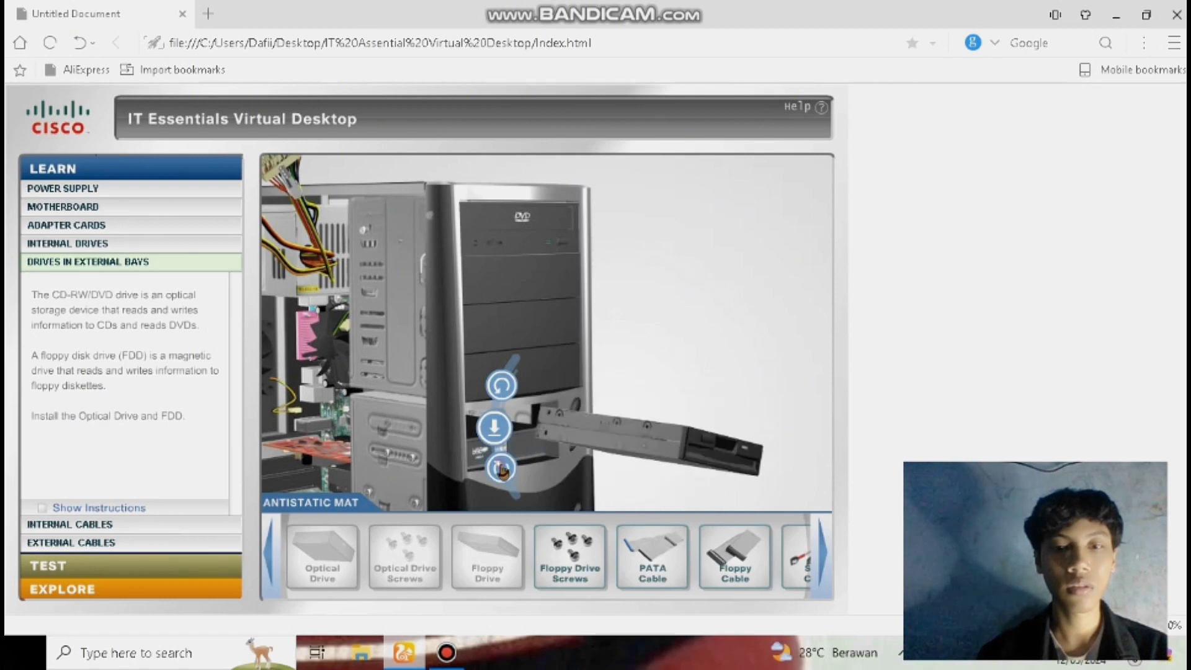
click(501, 468)
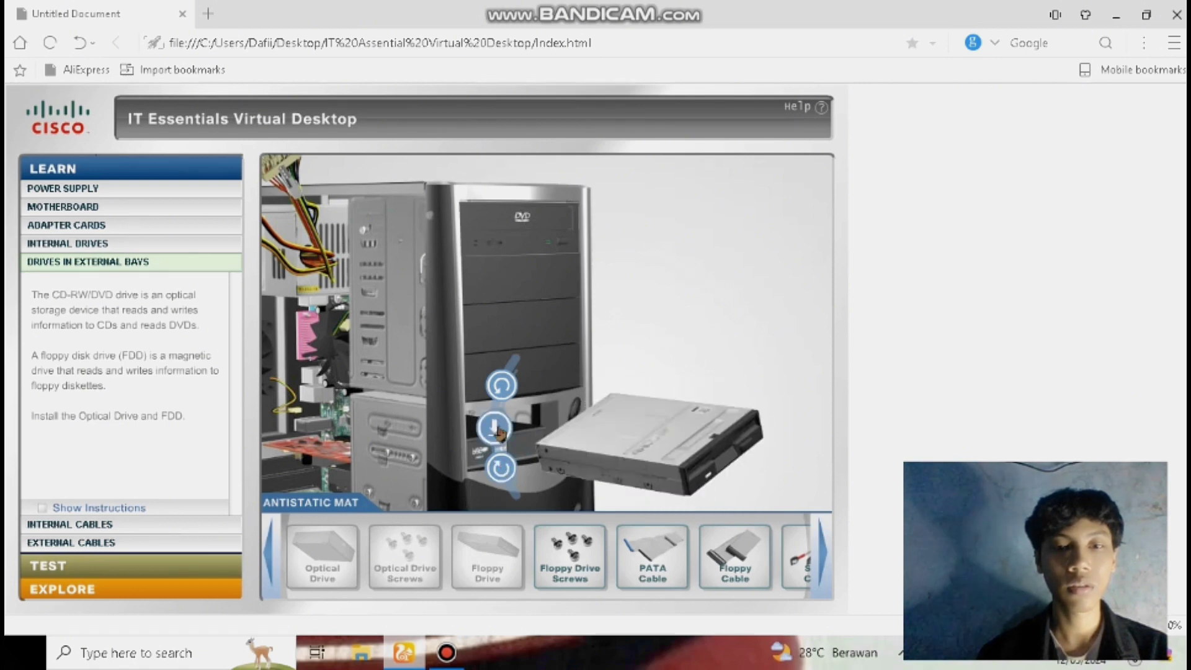
click(502, 468)
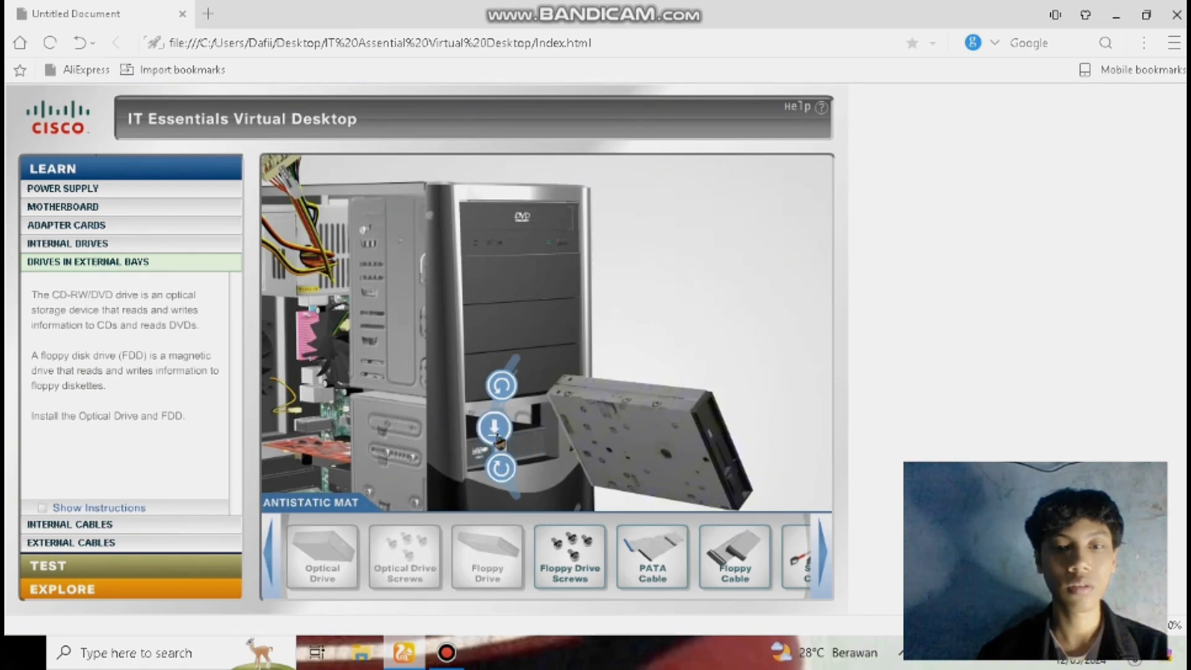
click(495, 395)
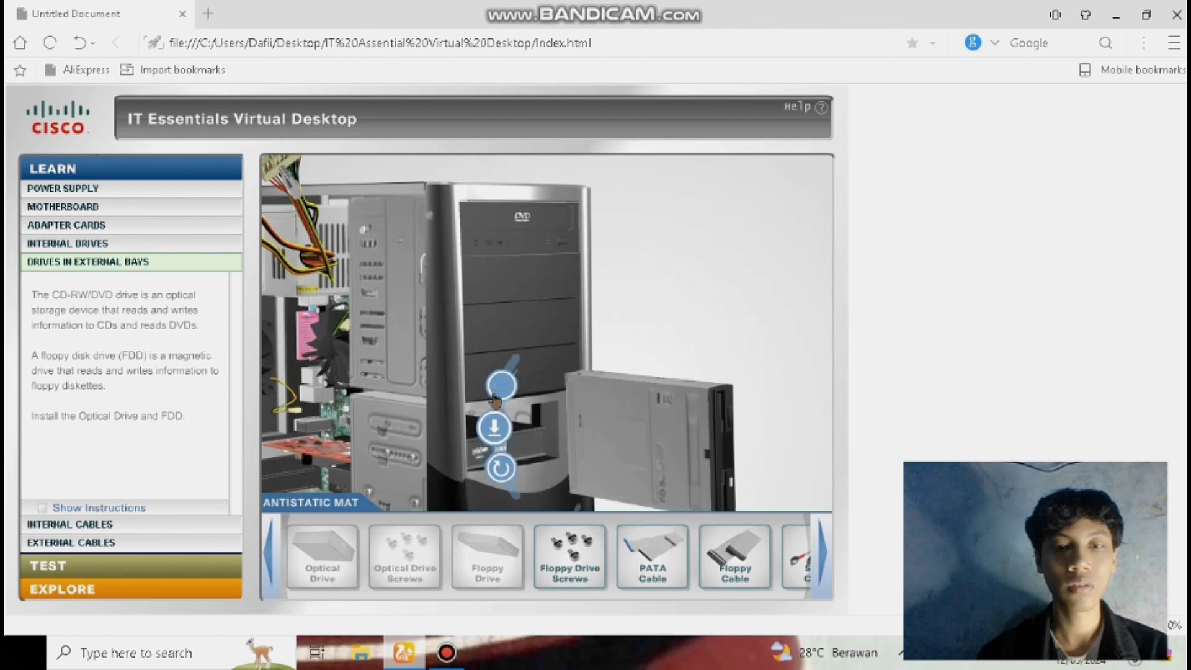
click(496, 427)
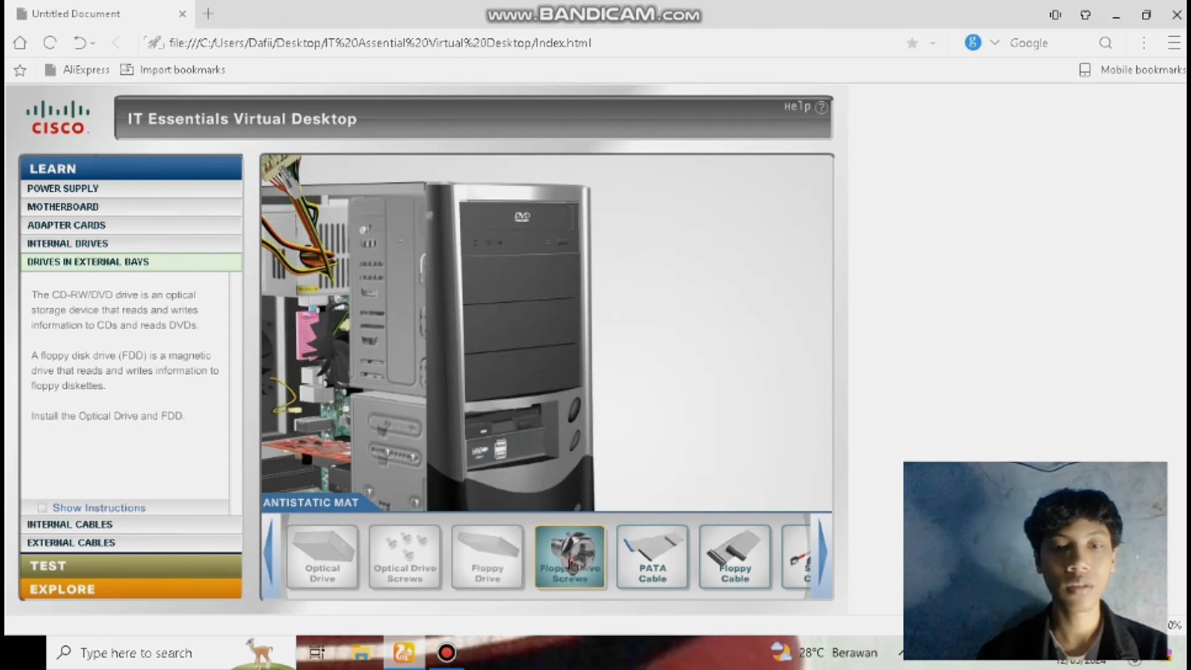
Secure the floppy drive with the floppy drive screws and acknowledge the layer's completion
drag(569, 558, 450, 501)
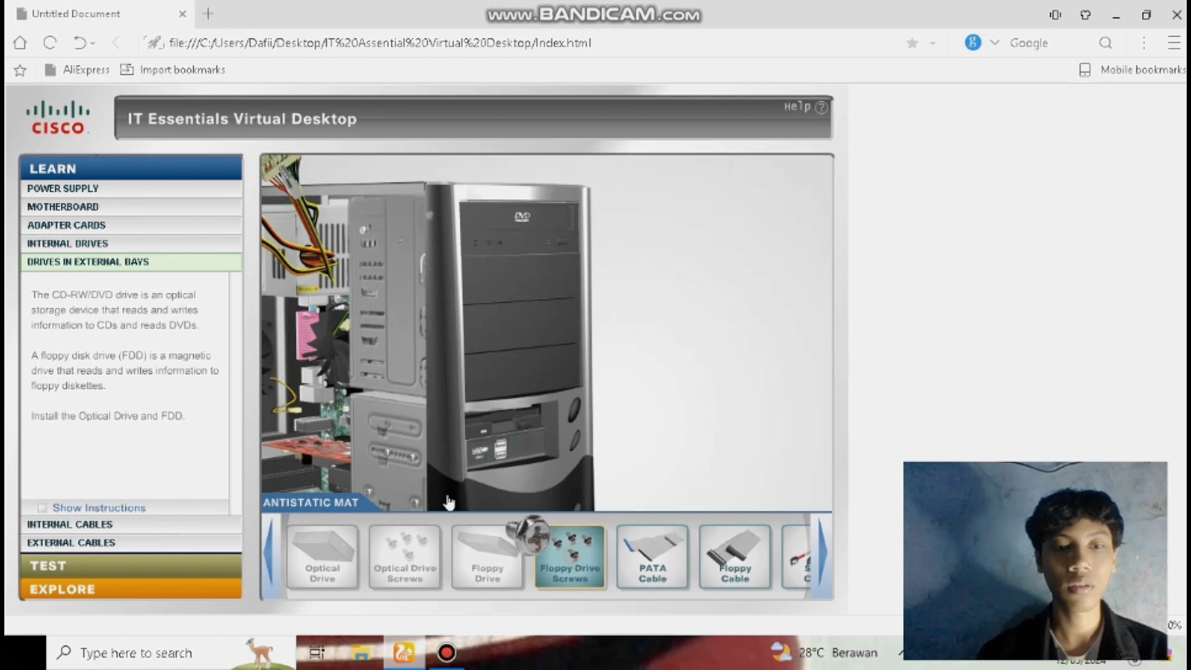
drag(561, 554, 415, 434)
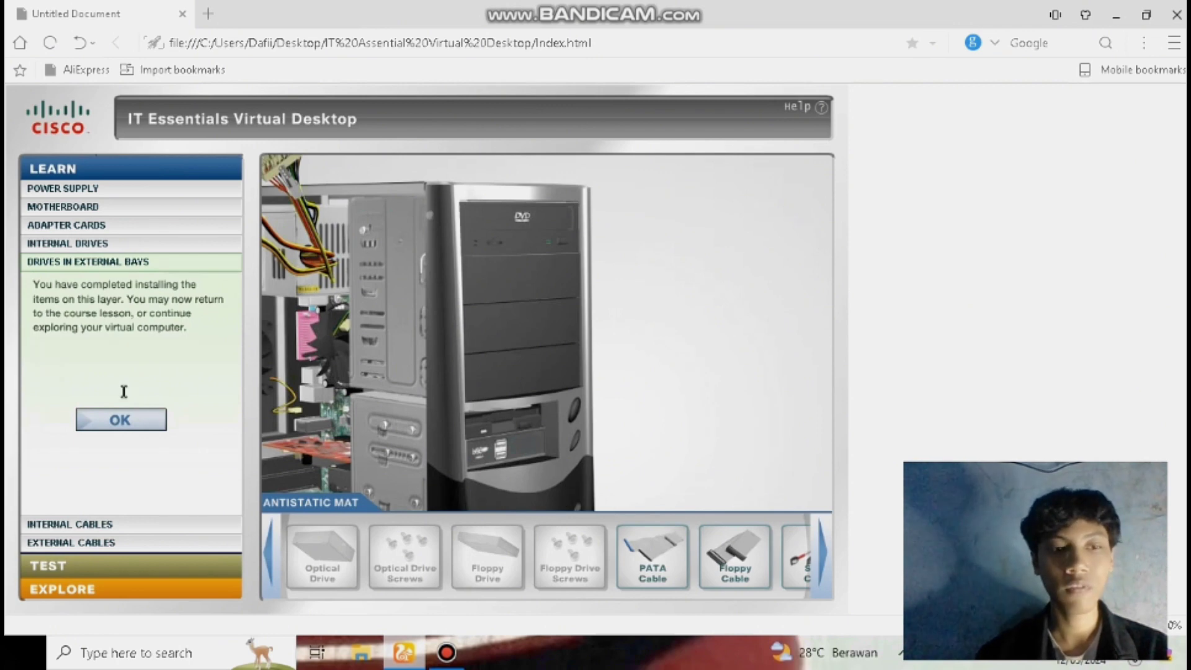
click(136, 425)
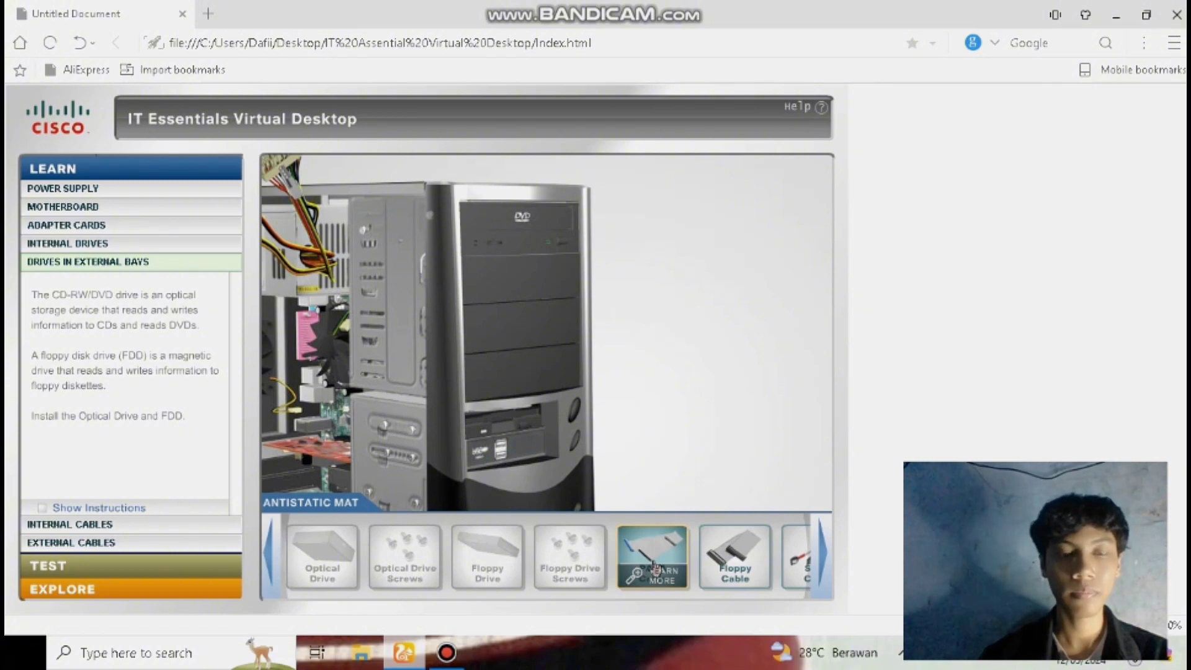
drag(651, 558, 459, 385)
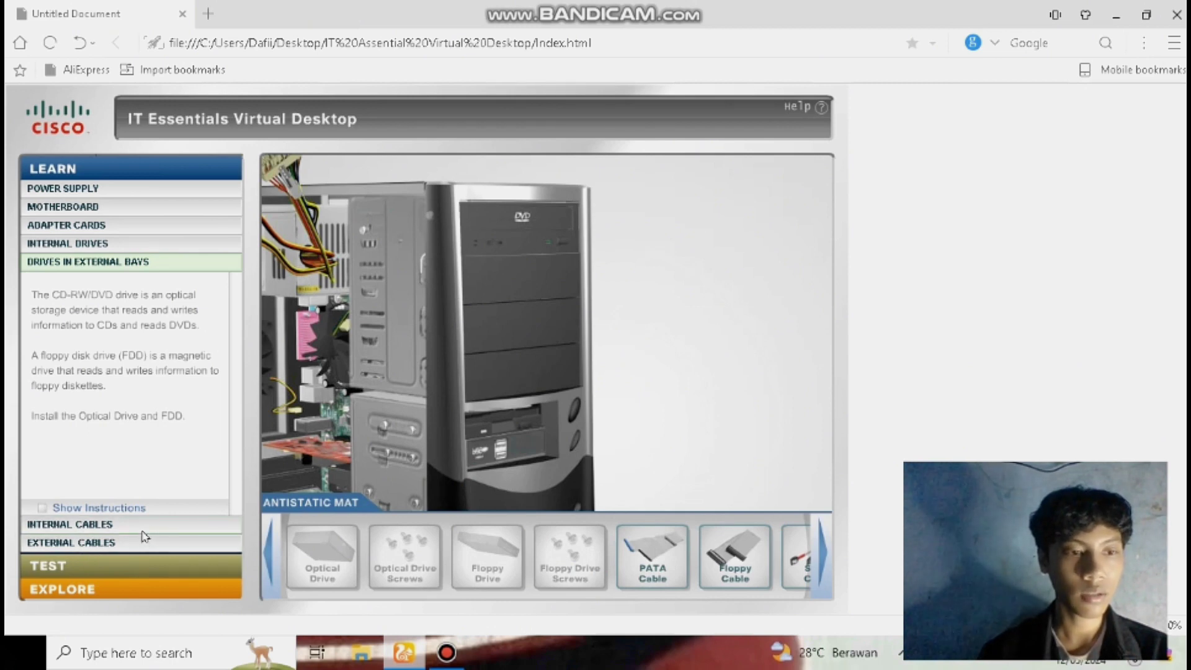
In the Internal Cables layer, rotate the case fan power connector into alignment and plug it into its motherboard header
click(114, 524)
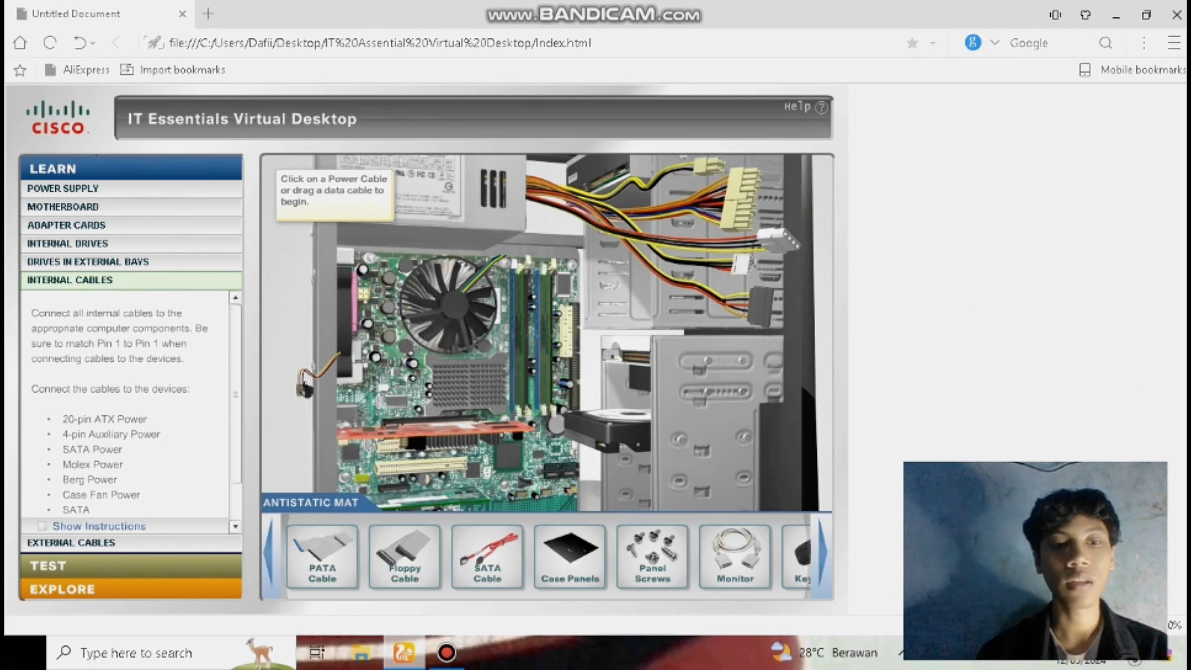
click(305, 387)
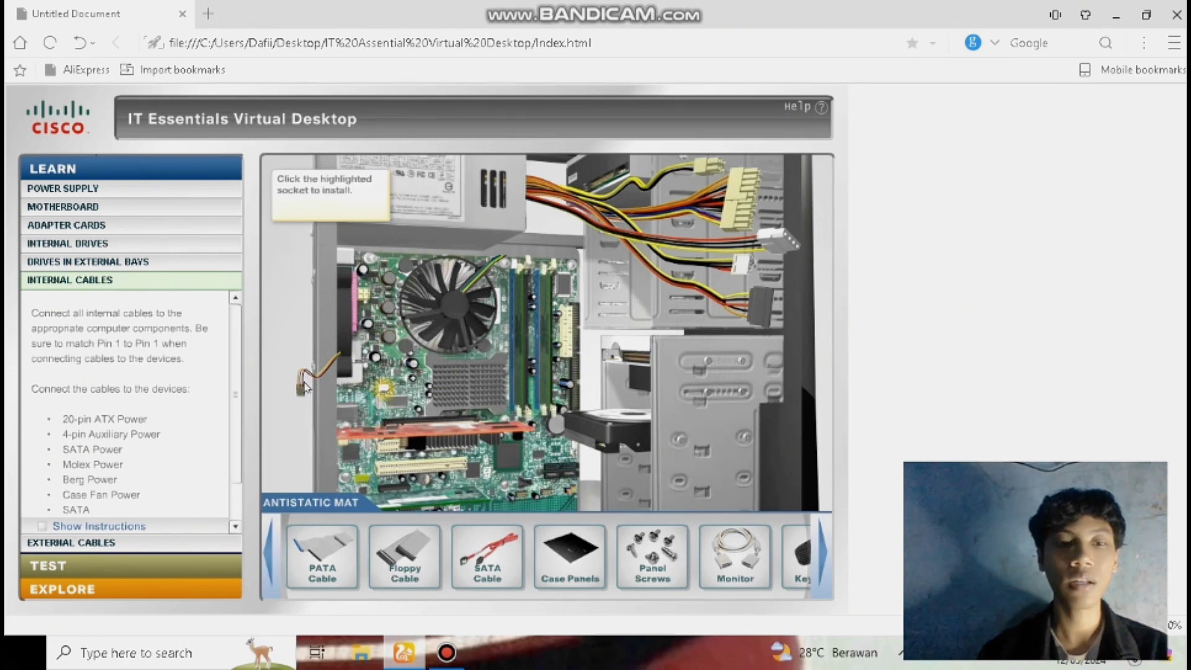
click(390, 394)
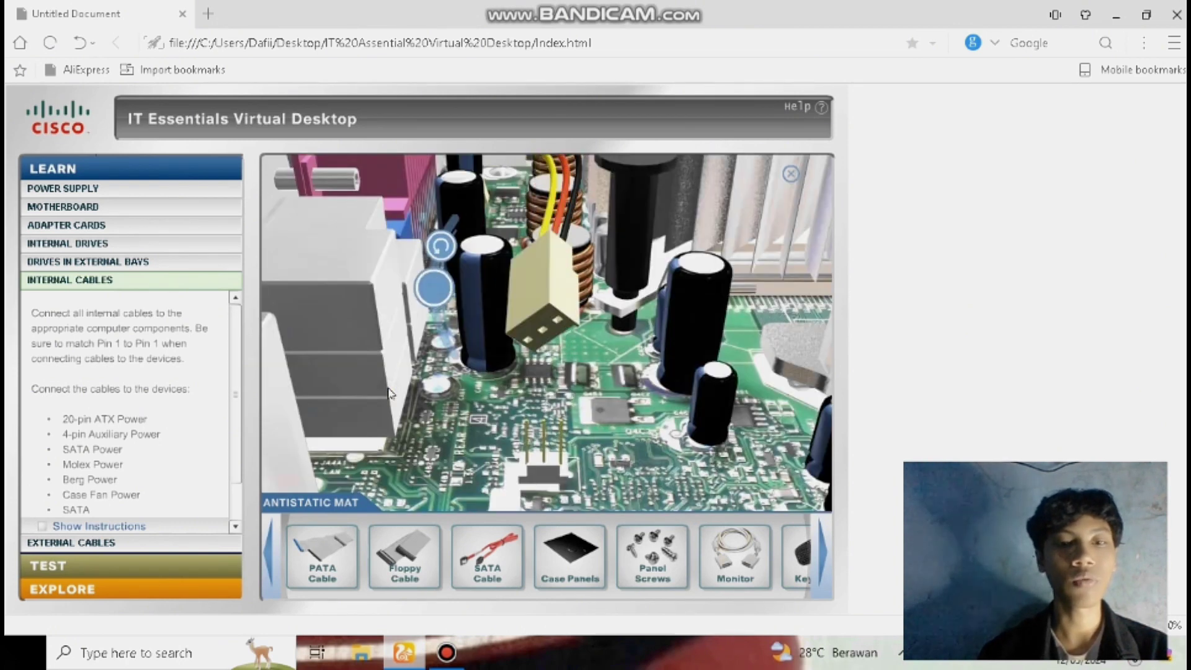
click(439, 248)
click(439, 248)
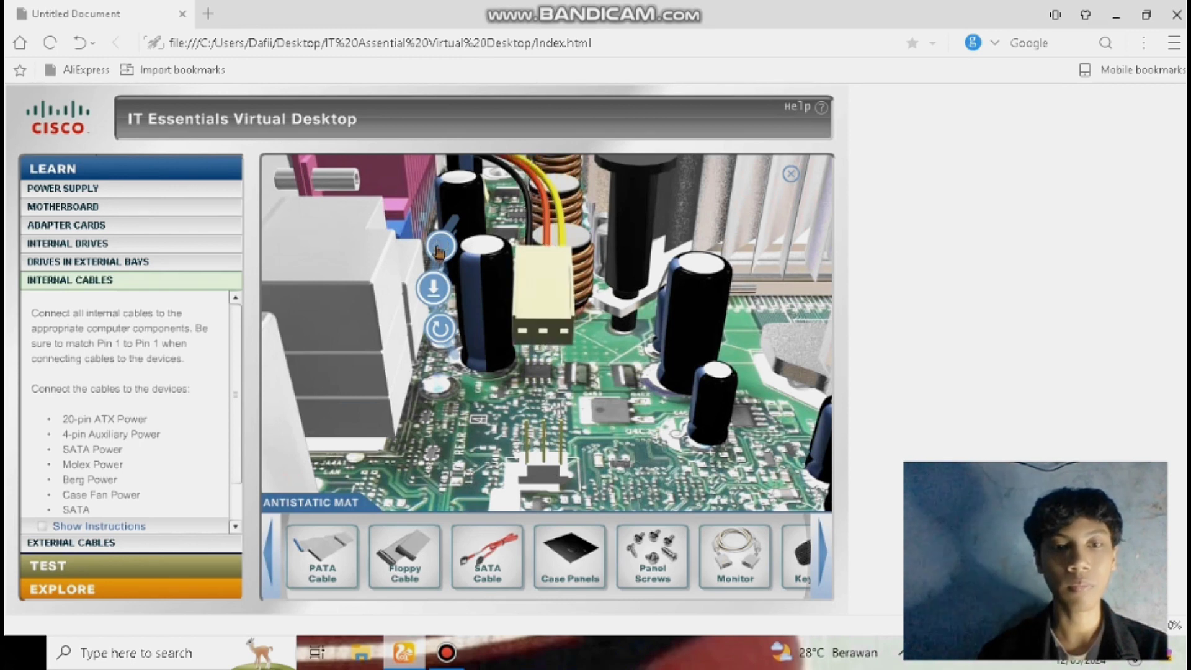
click(436, 280)
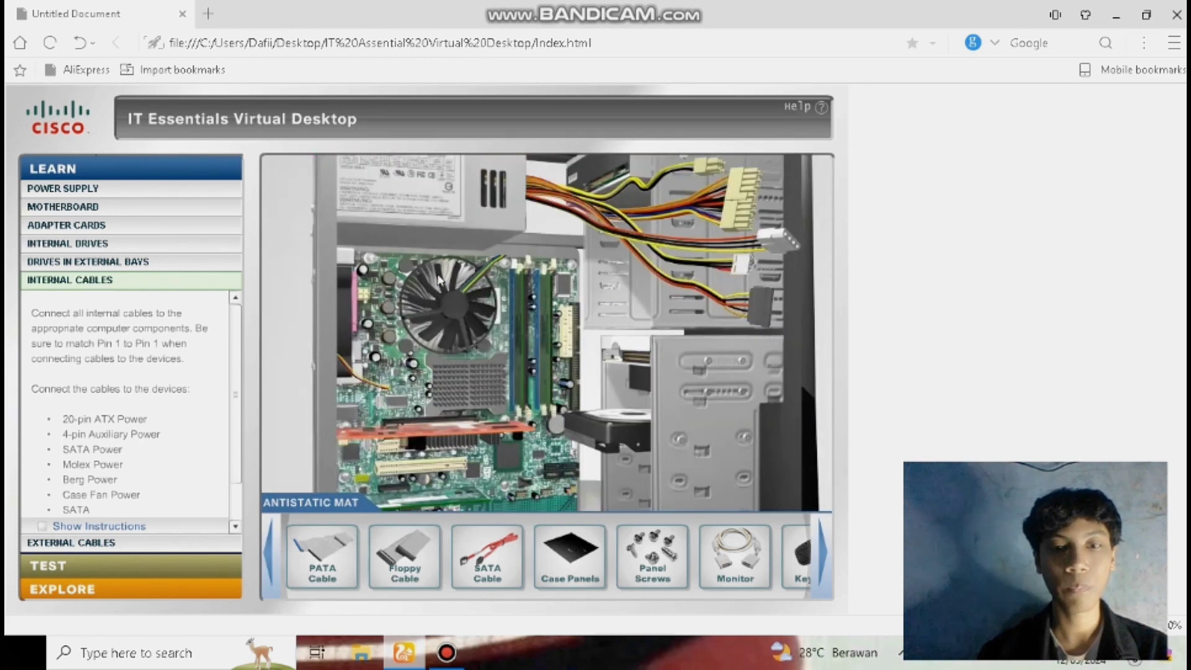
Align the 4-pin auxiliary power connector with its motherboard socket and plug it in
click(720, 177)
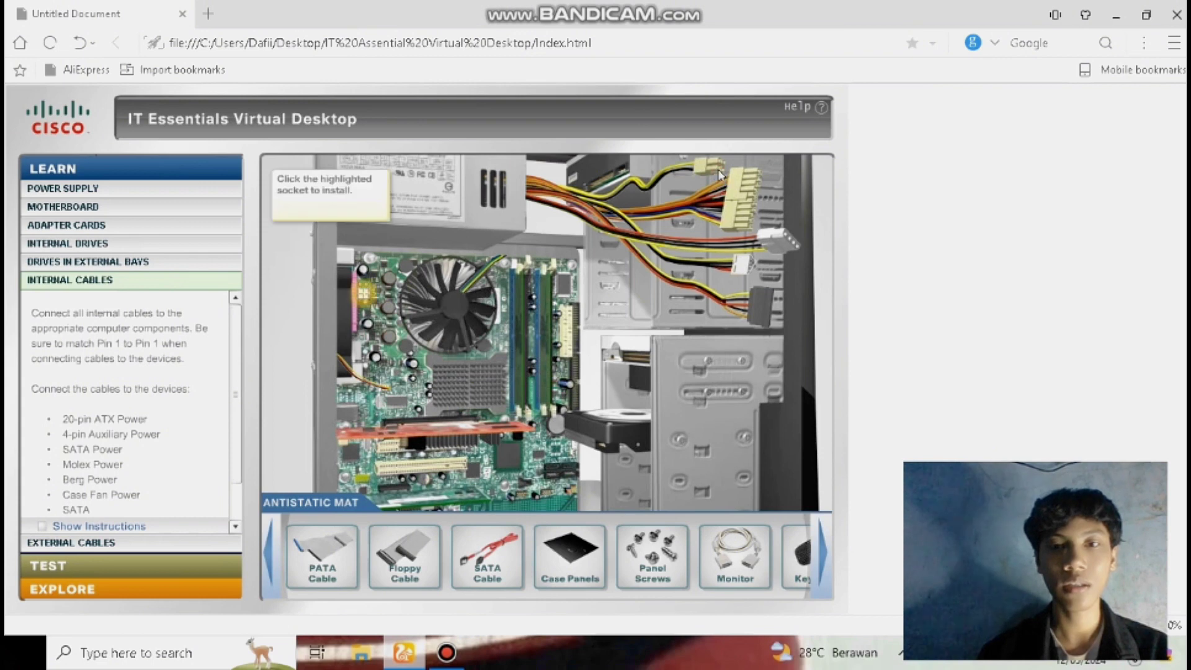
click(366, 290)
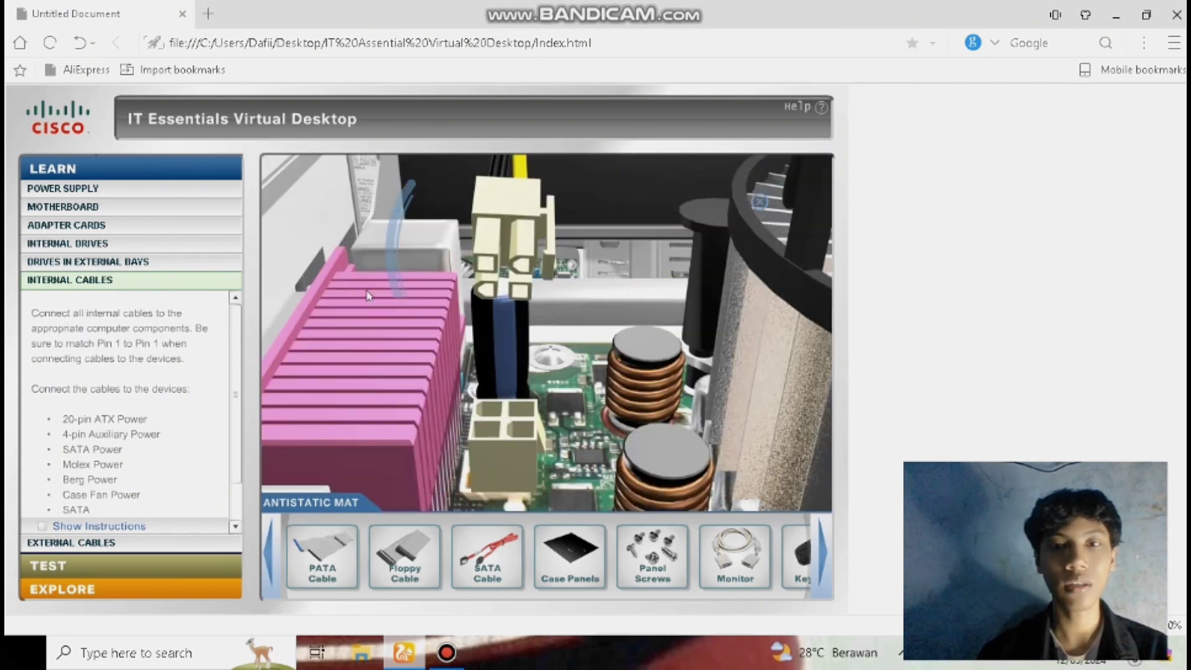
click(400, 213)
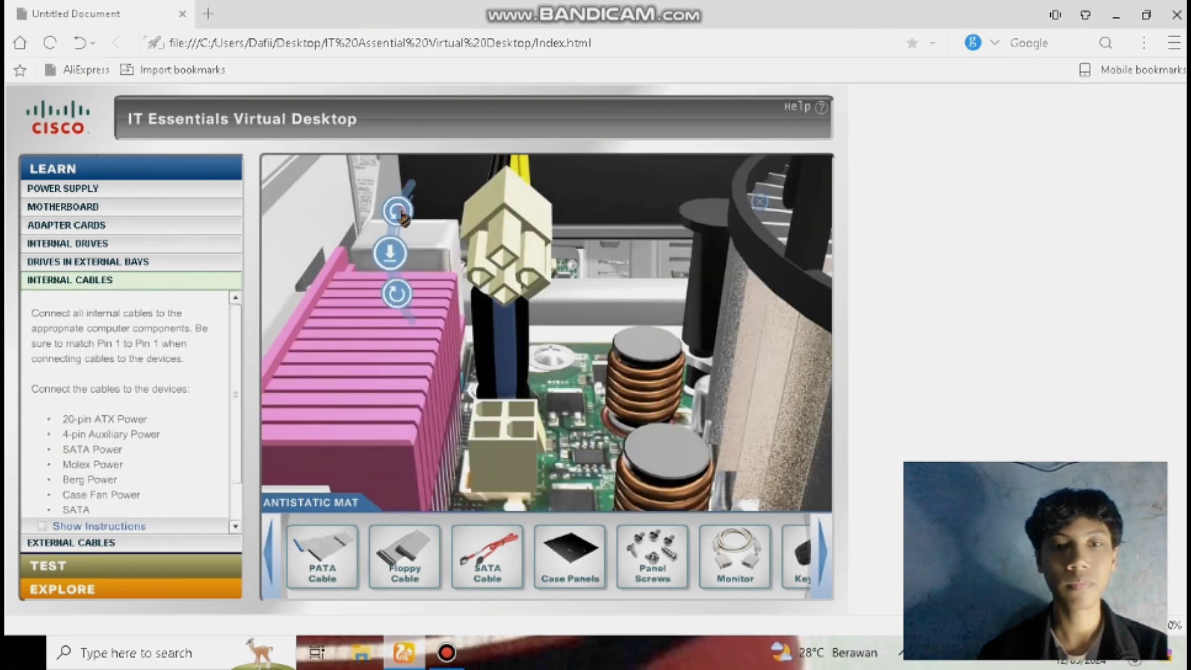
click(398, 296)
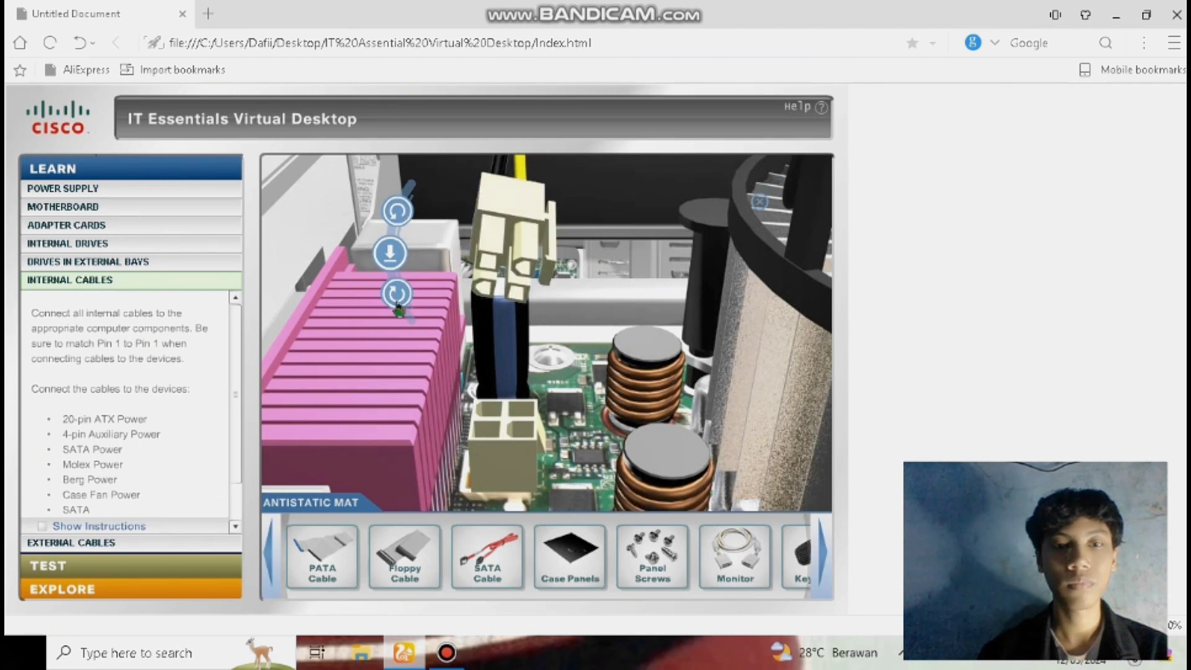
click(395, 241)
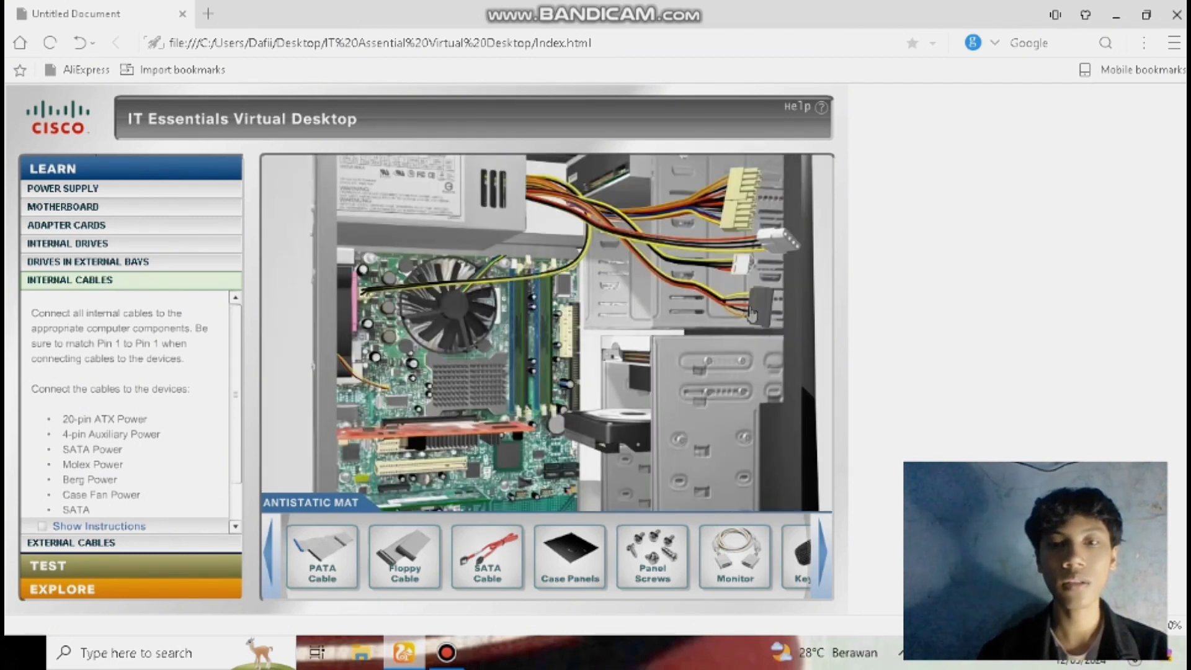
Connect the SATA power cable to the hard disk drive and the rotated 20-pin ATX power connector to the motherboard
click(752, 313)
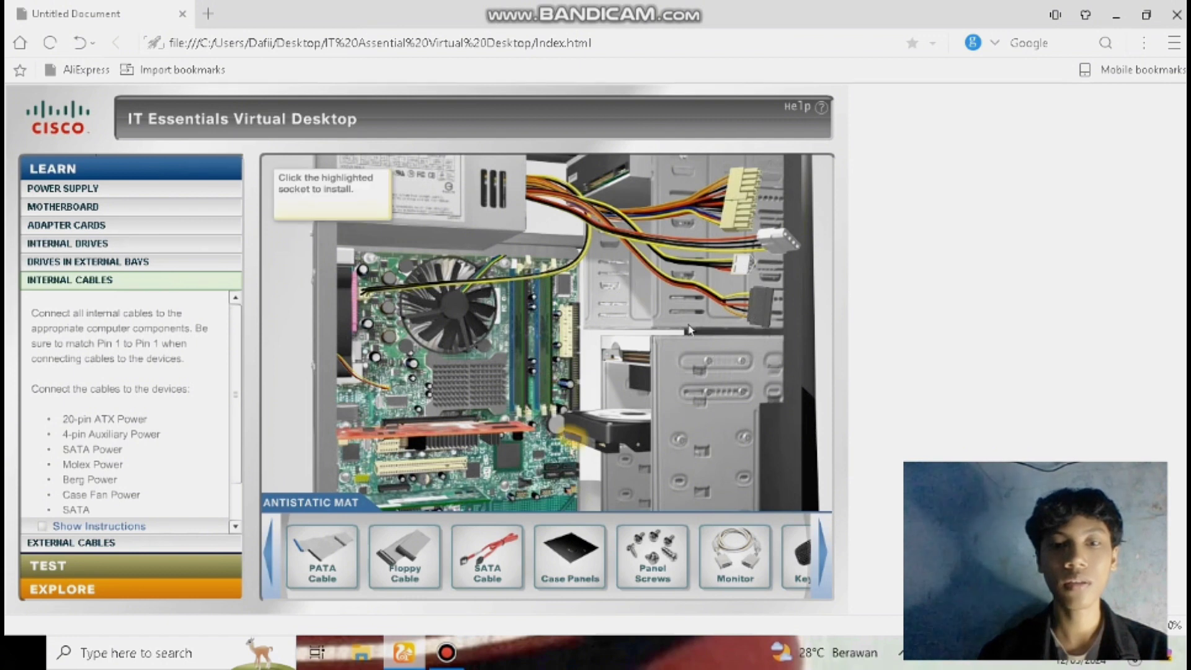
click(572, 440)
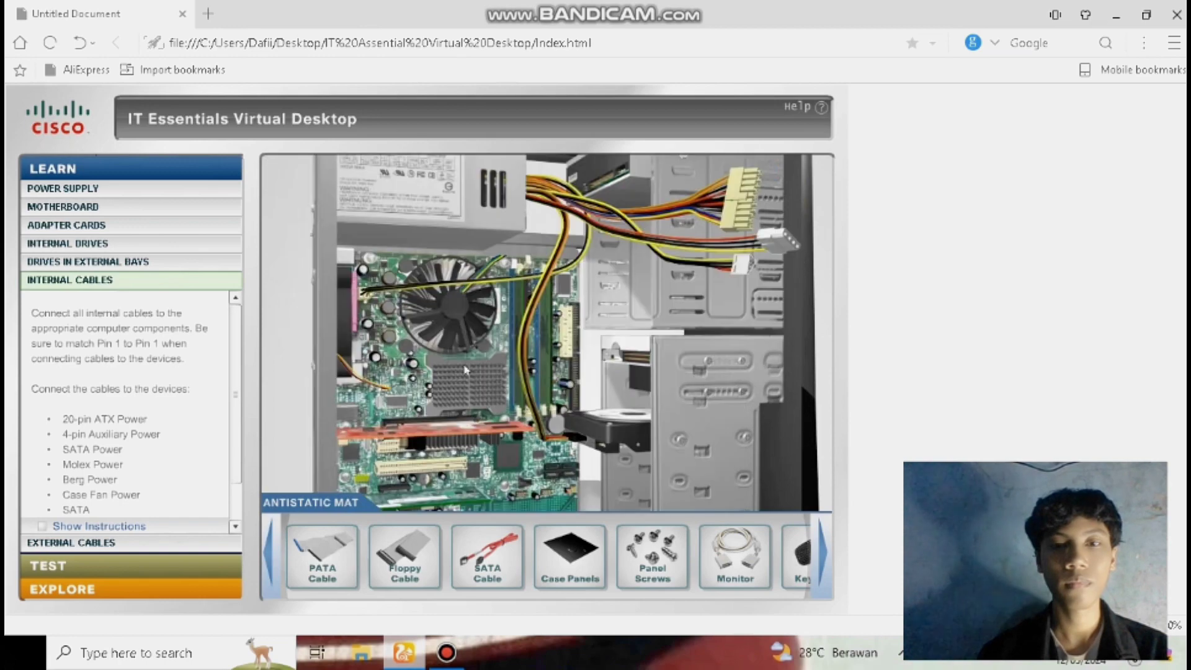
click(724, 223)
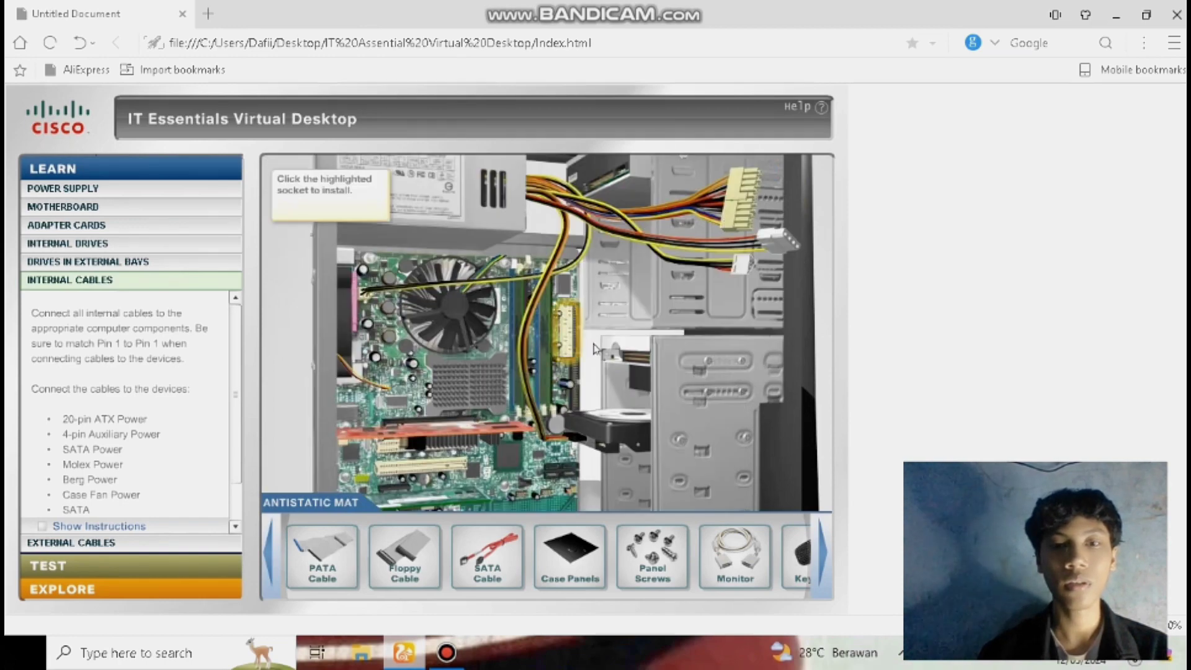
click(568, 333)
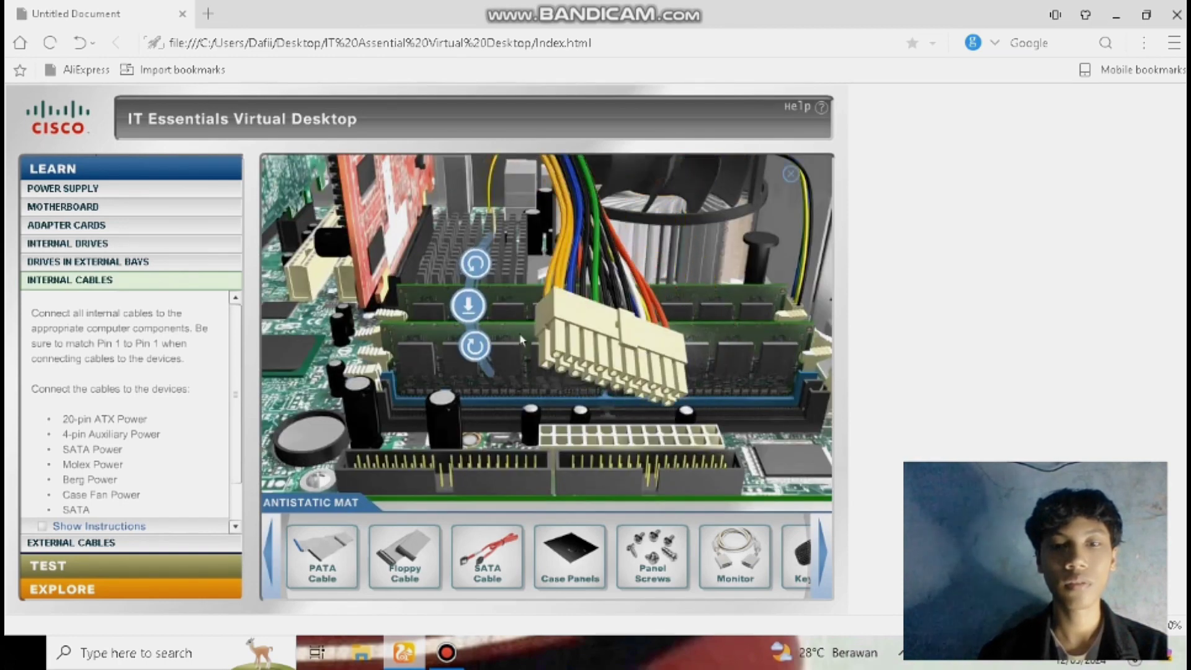
click(474, 273)
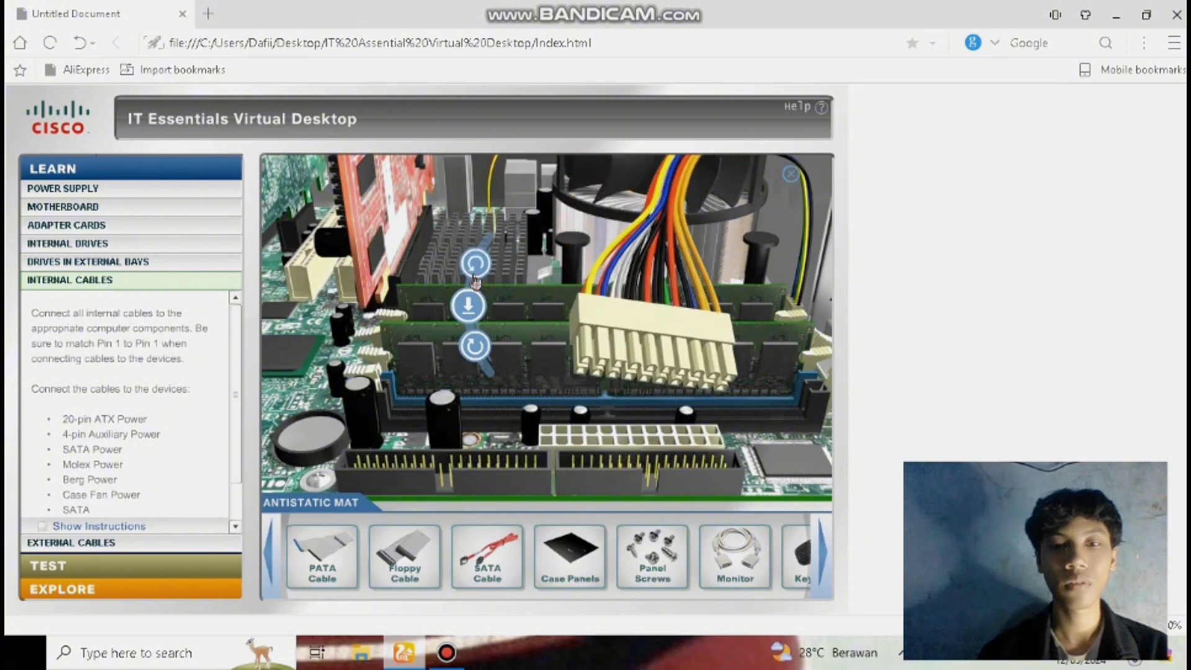
click(468, 305)
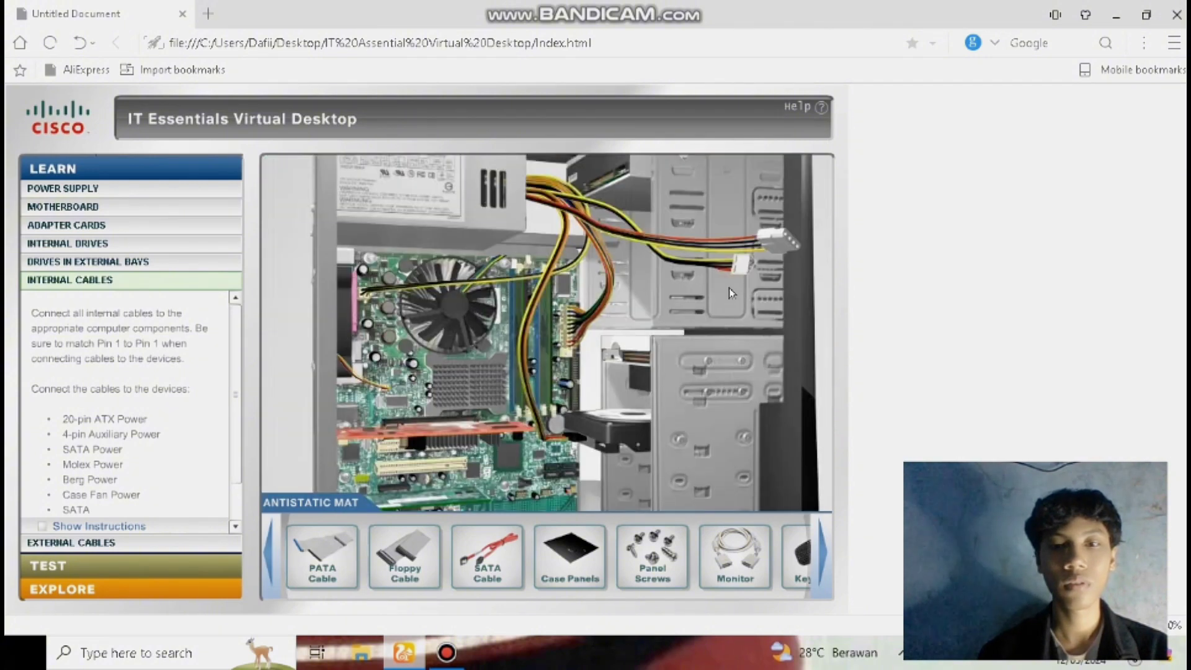
Connect the Molex power connector to the optical drive and the rotated Berg power connector to the floppy drive
click(773, 250)
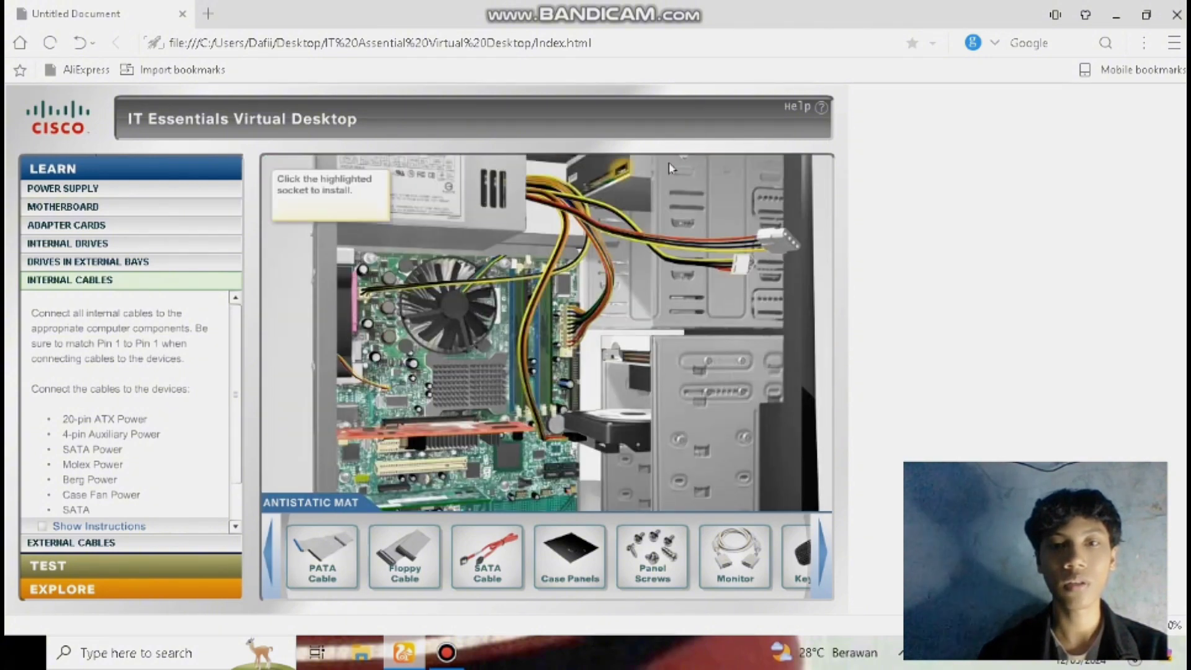
click(628, 179)
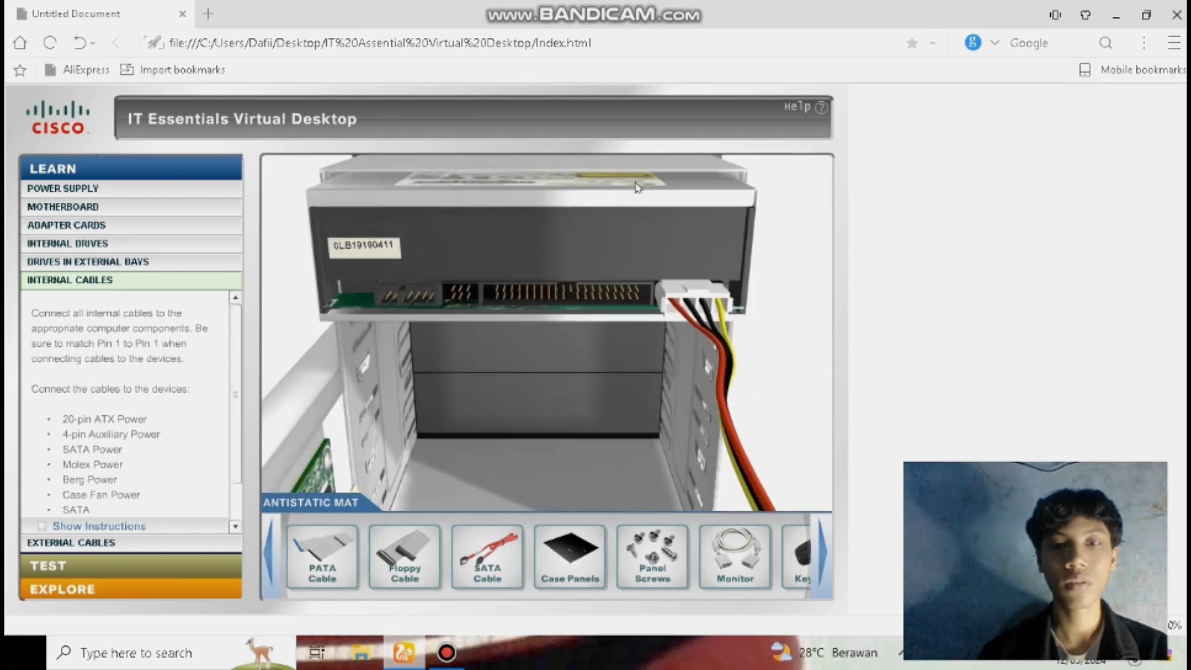
click(742, 261)
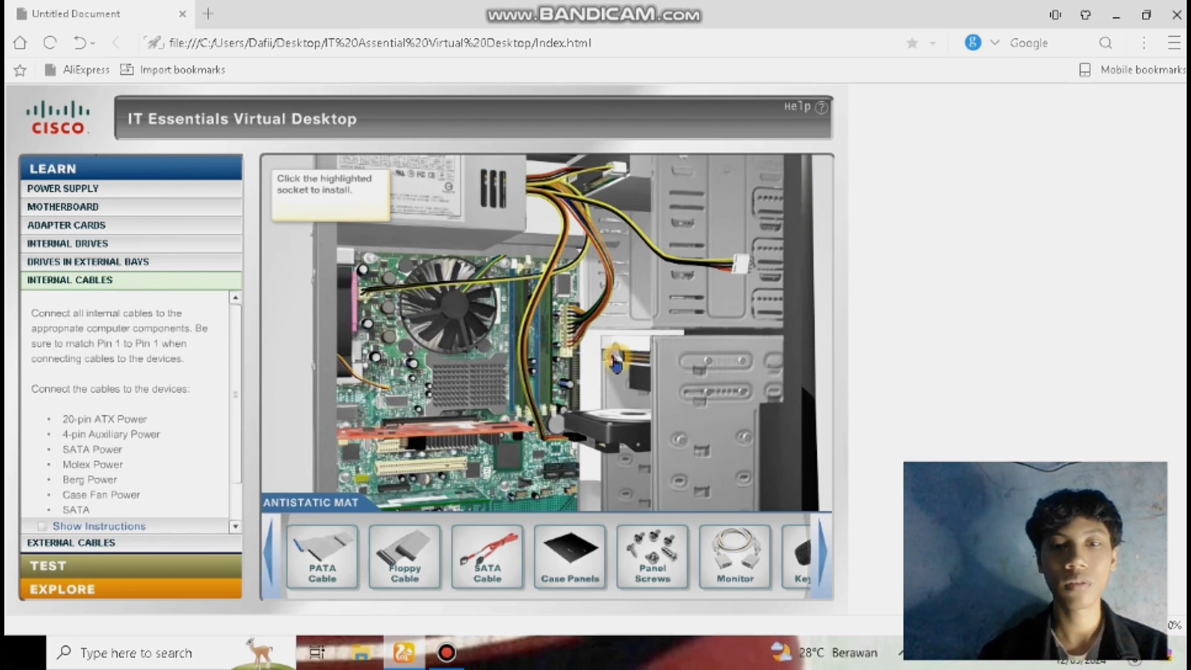
click(616, 364)
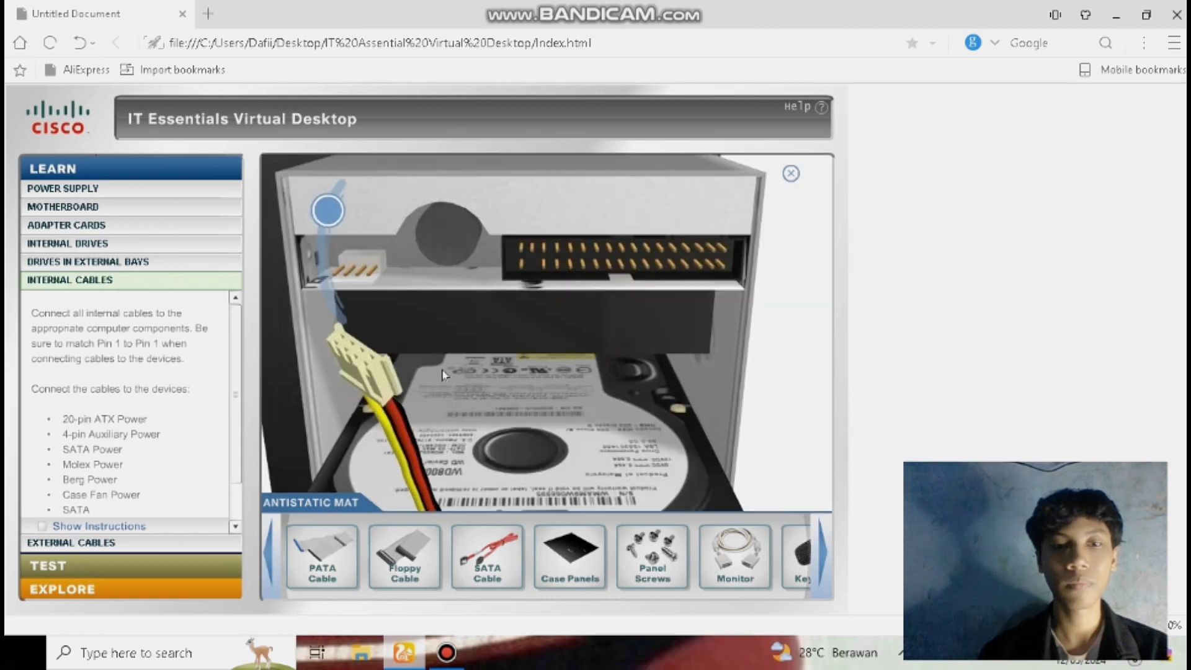
click(327, 212)
click(328, 212)
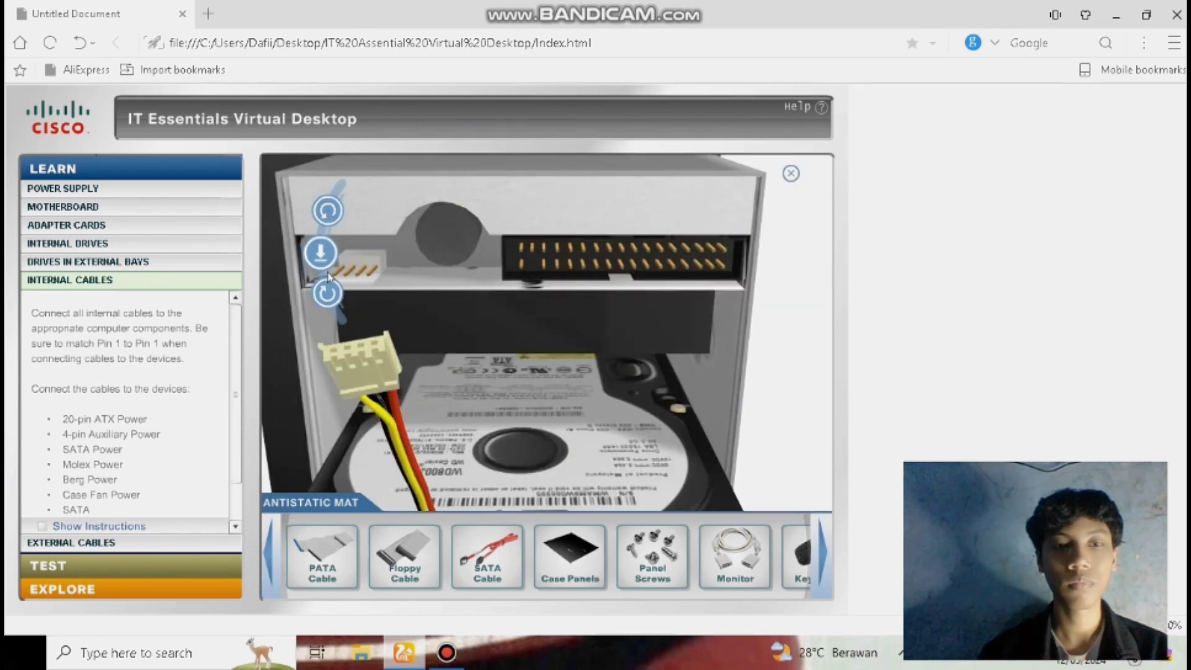
click(321, 254)
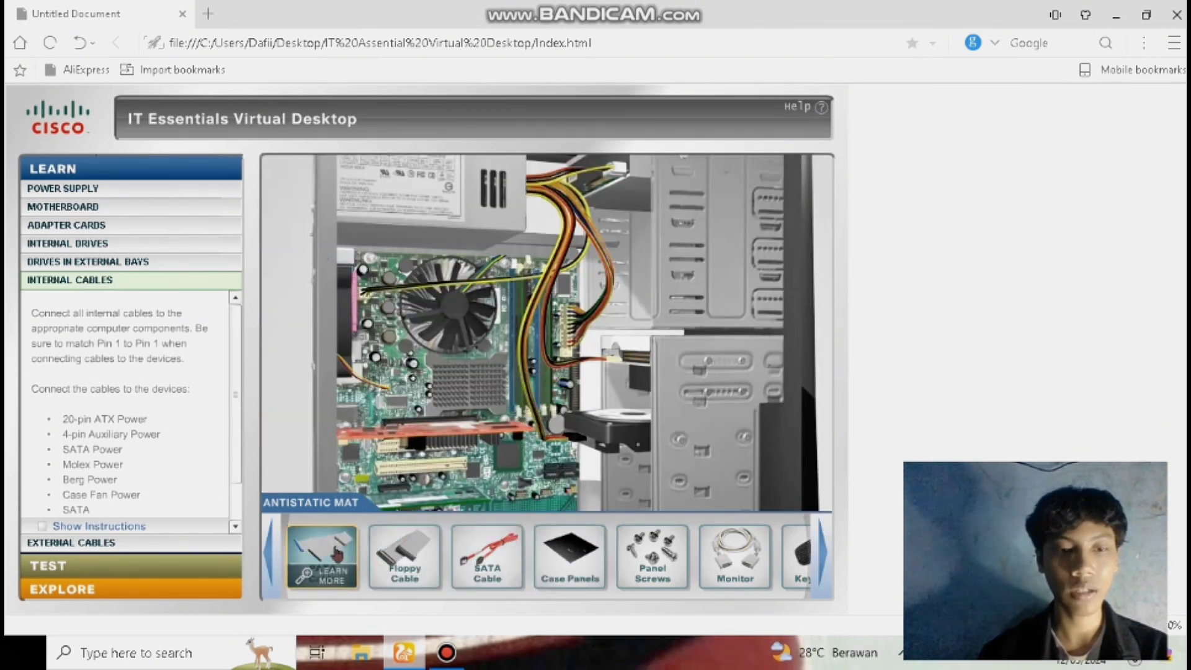
Place the PATA cable on the motherboard, rotate its blue connector to match Pin 1, and plug it into the PATA socket
drag(337, 554, 559, 392)
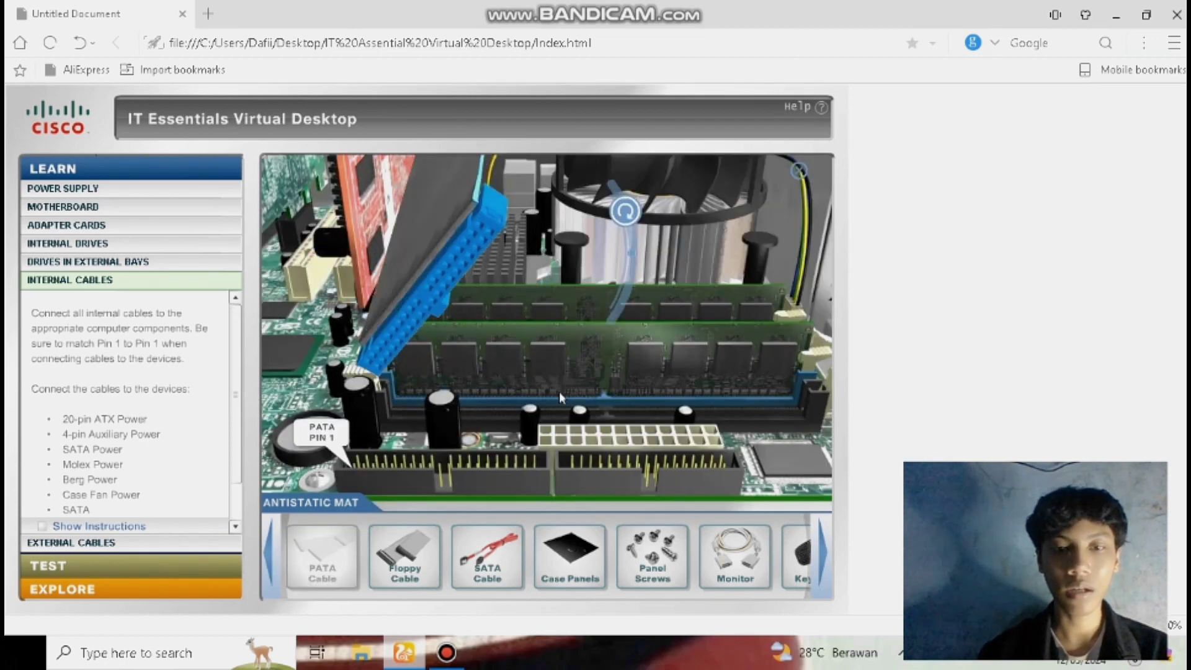
click(623, 212)
click(624, 212)
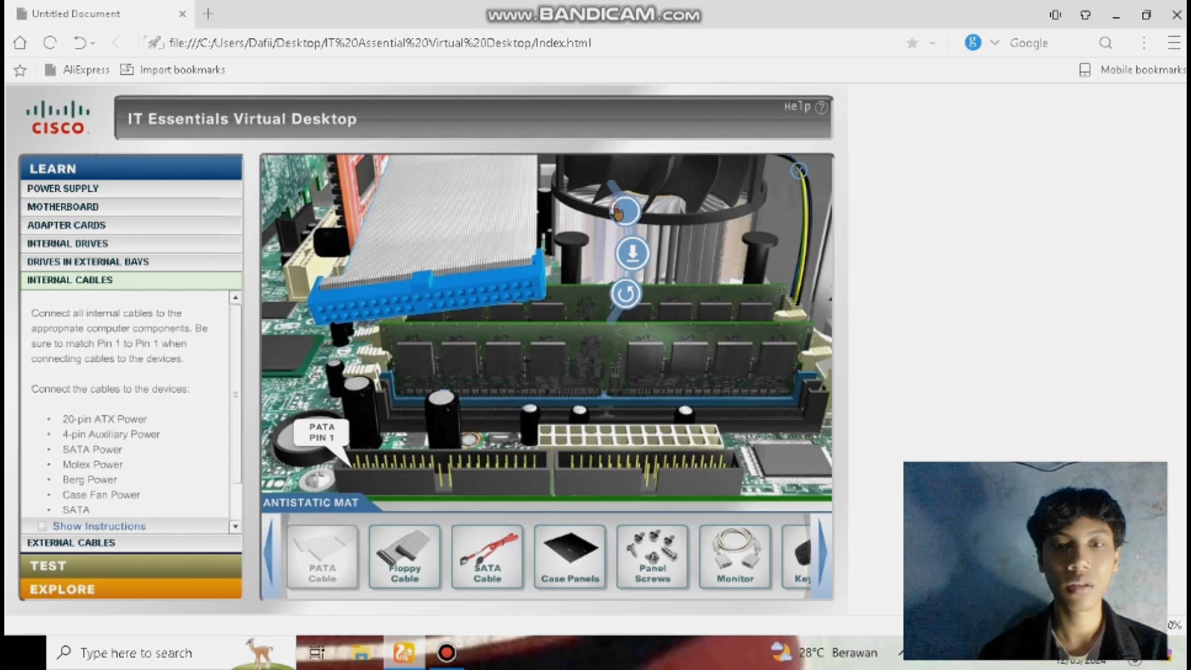
click(625, 258)
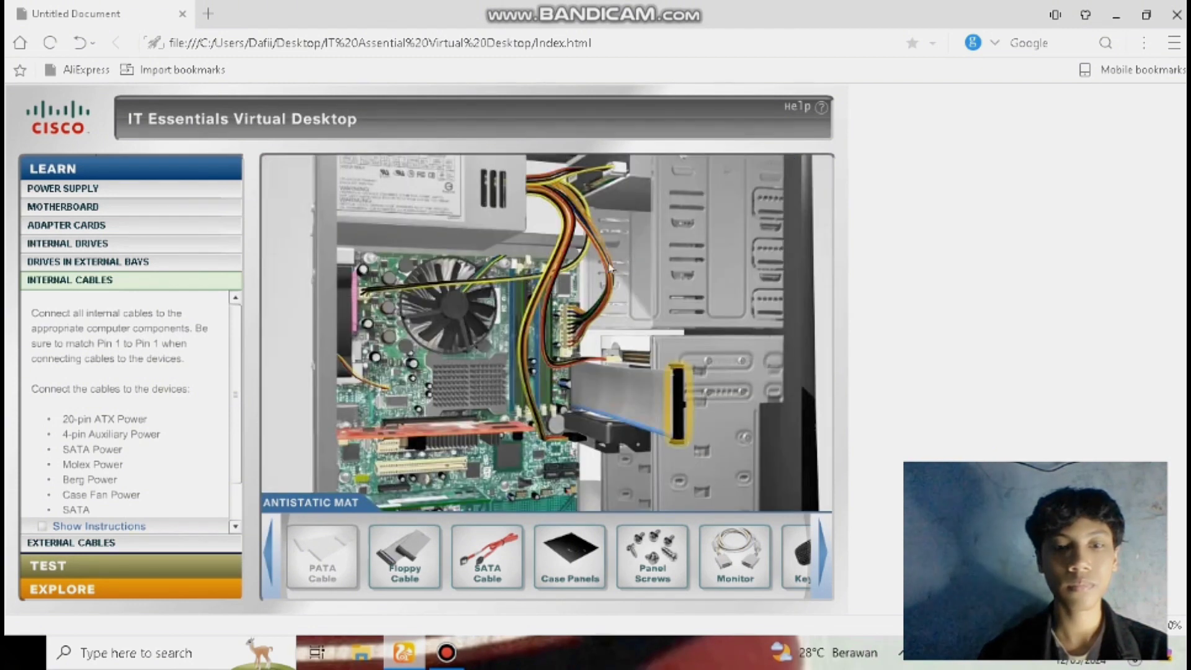
Rotate the free black end of the PATA cable into alignment and plug it into the optical drive
click(678, 408)
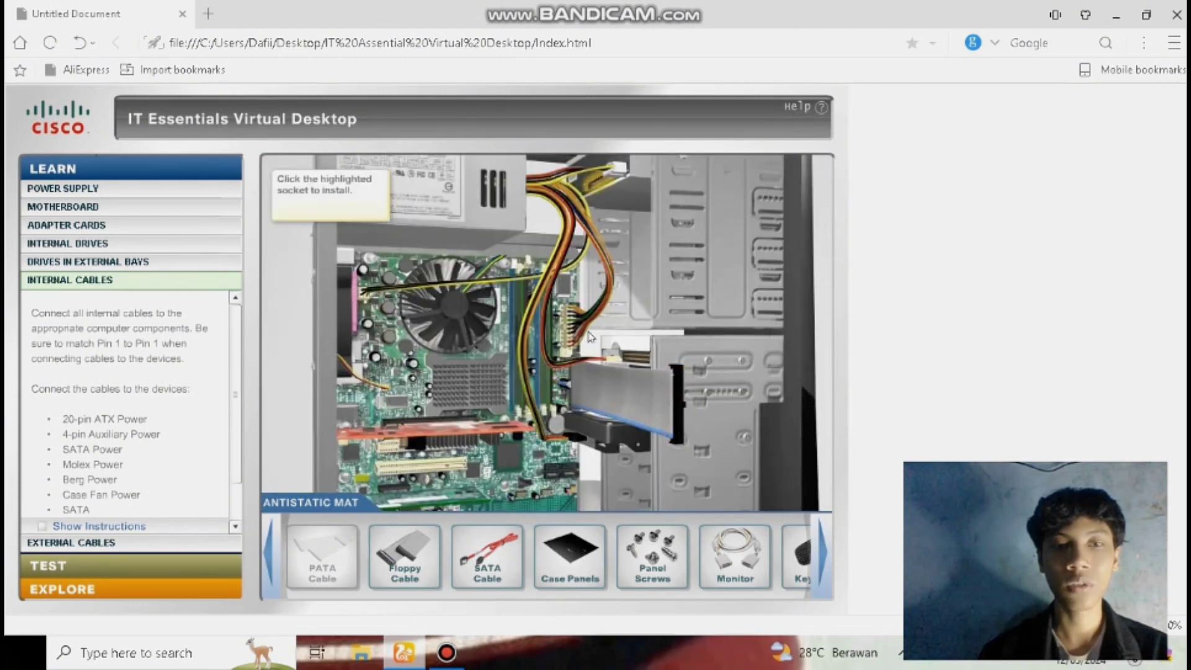
click(594, 194)
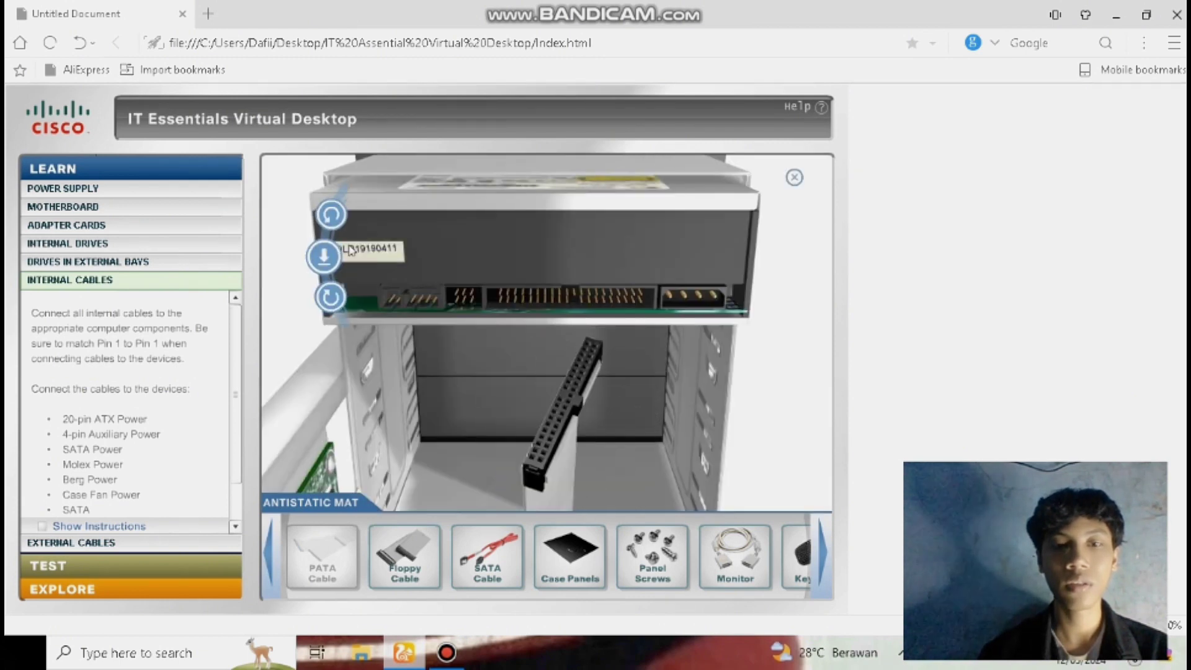
click(332, 216)
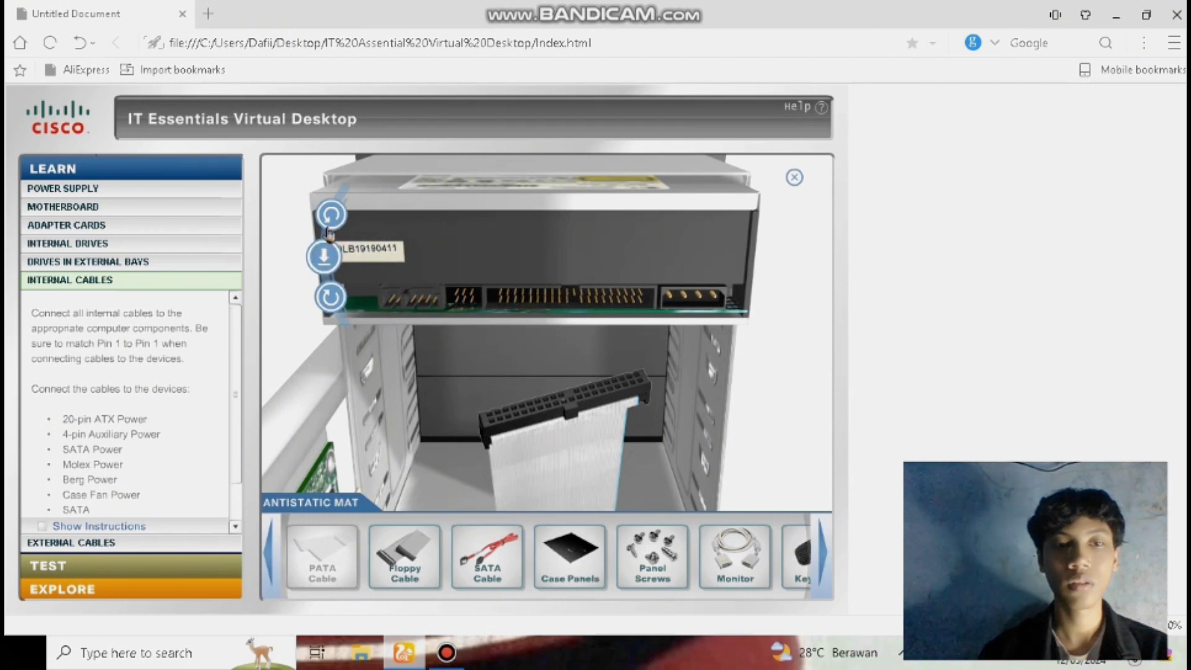
click(329, 231)
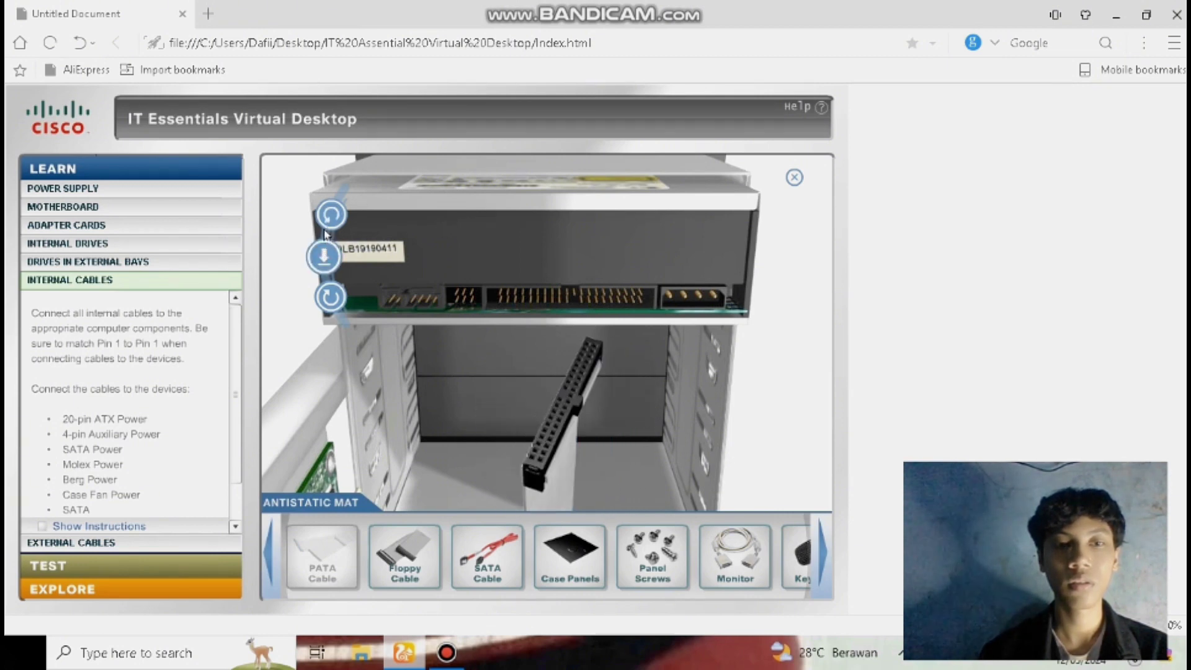
click(329, 217)
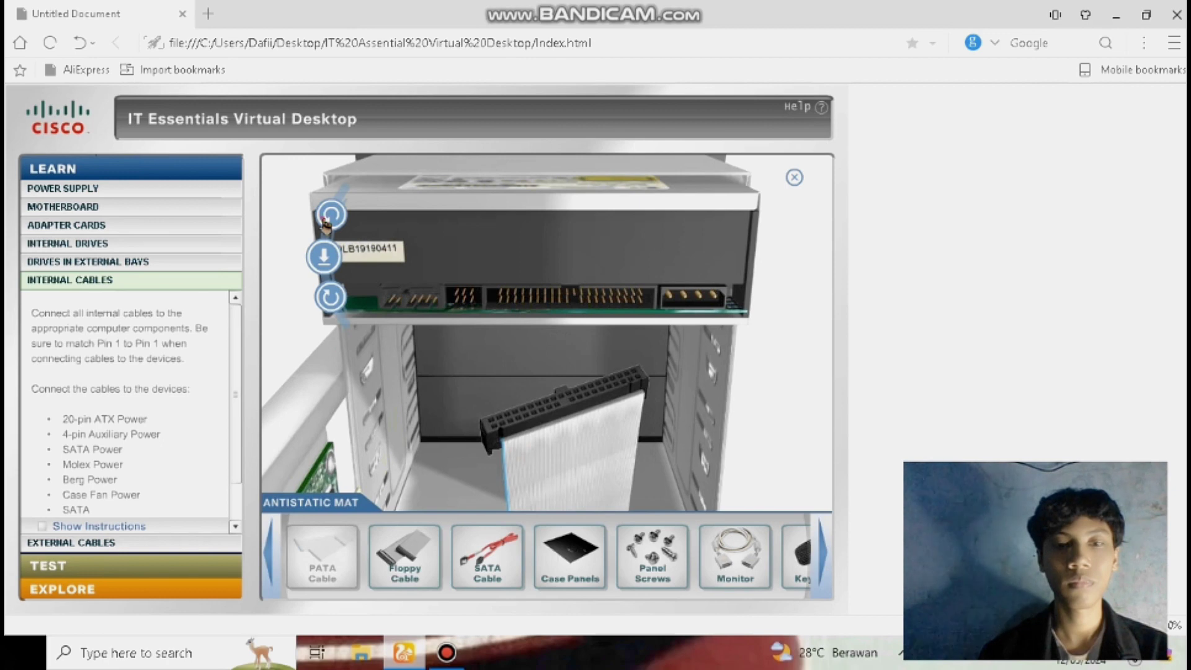
click(323, 254)
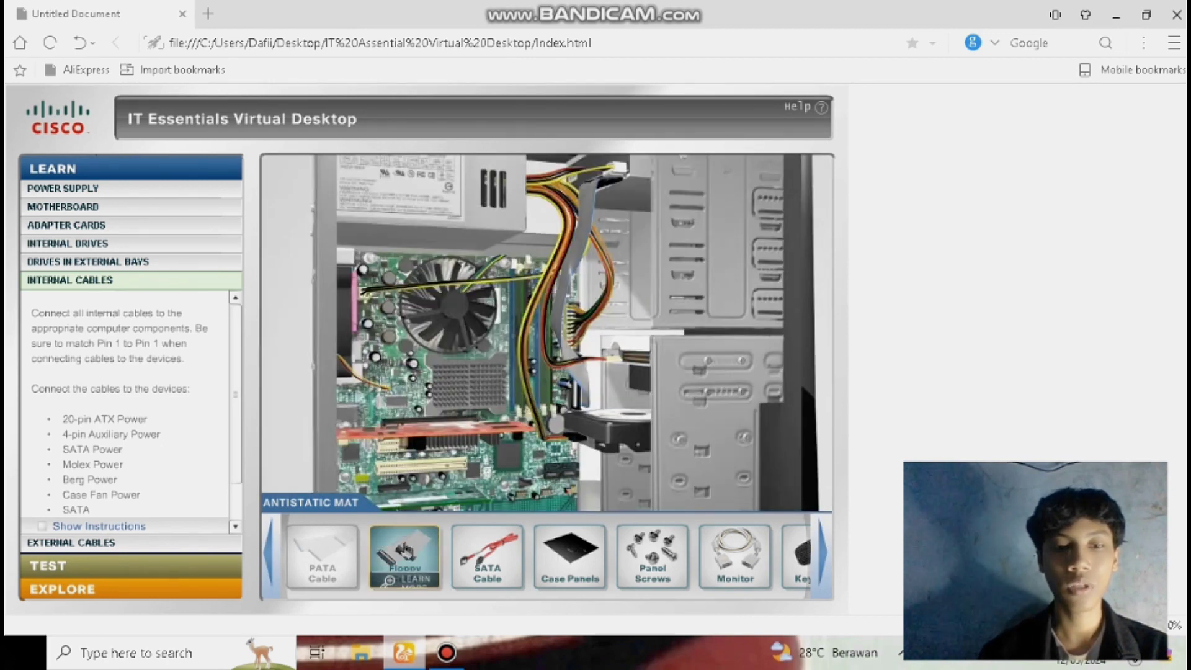
Place the floppy cable on the motherboard, rotate its connector to match Pin 1, and plug it into the floppy socket
drag(404, 555, 580, 344)
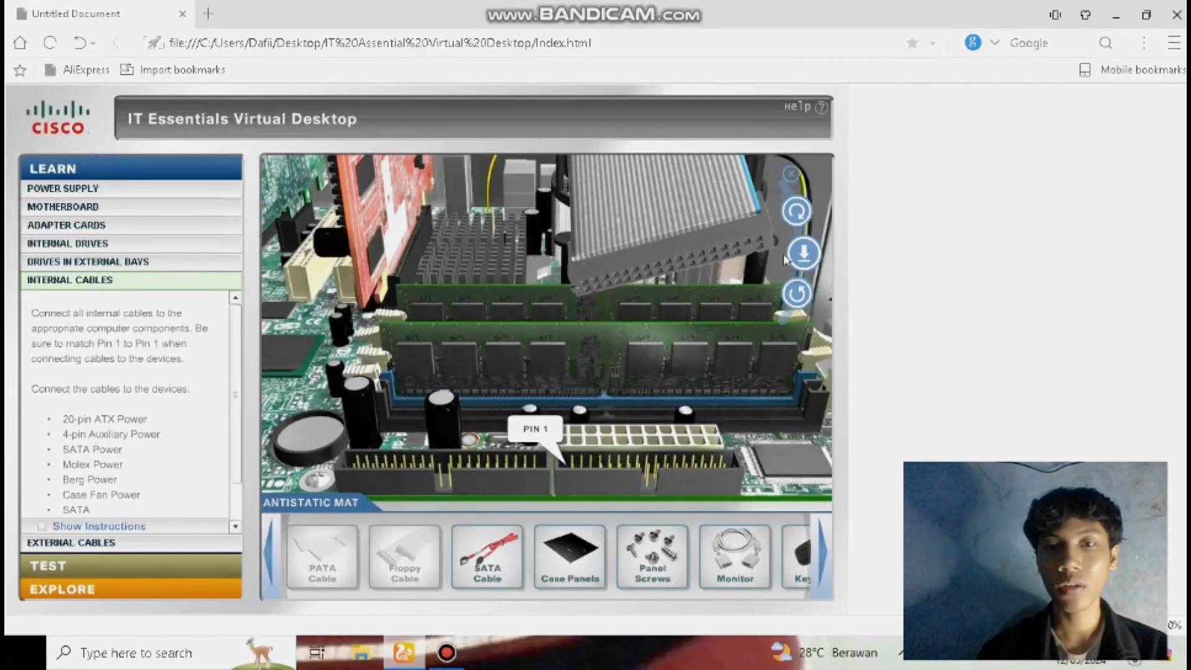
click(797, 212)
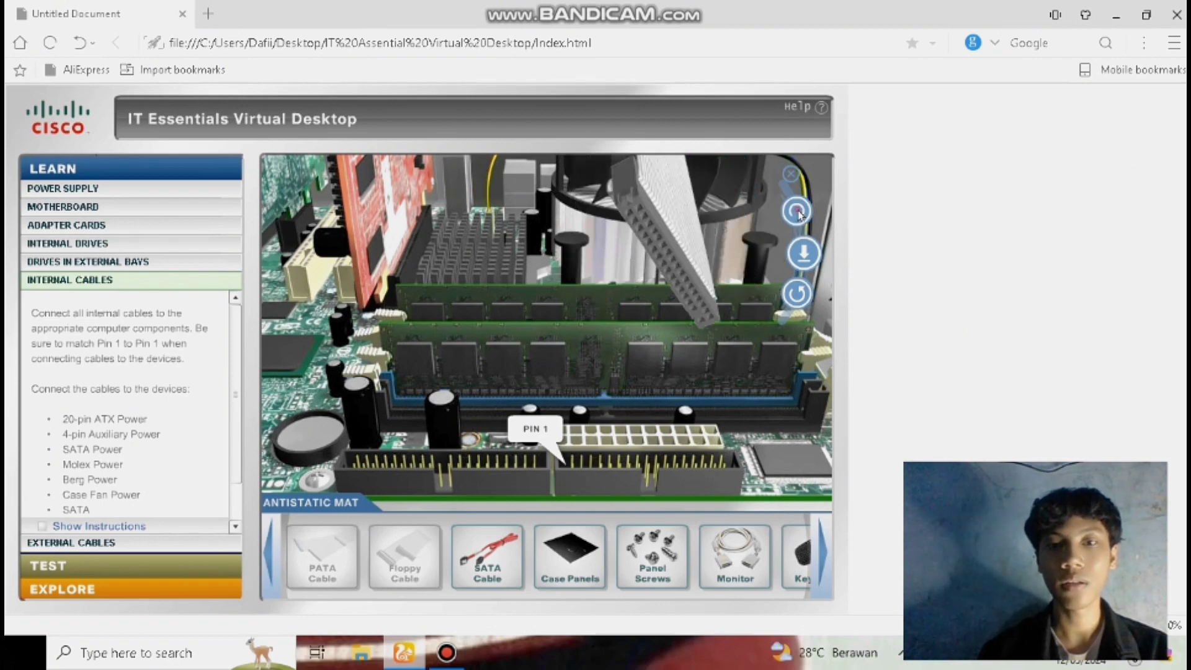
click(798, 213)
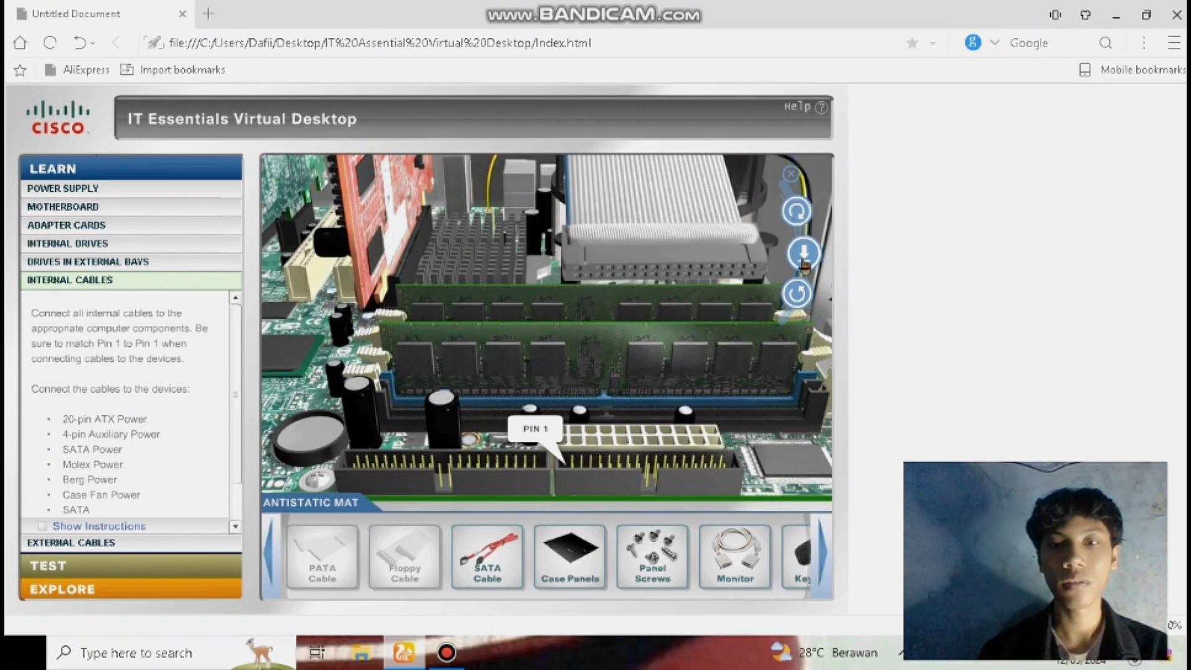
click(803, 254)
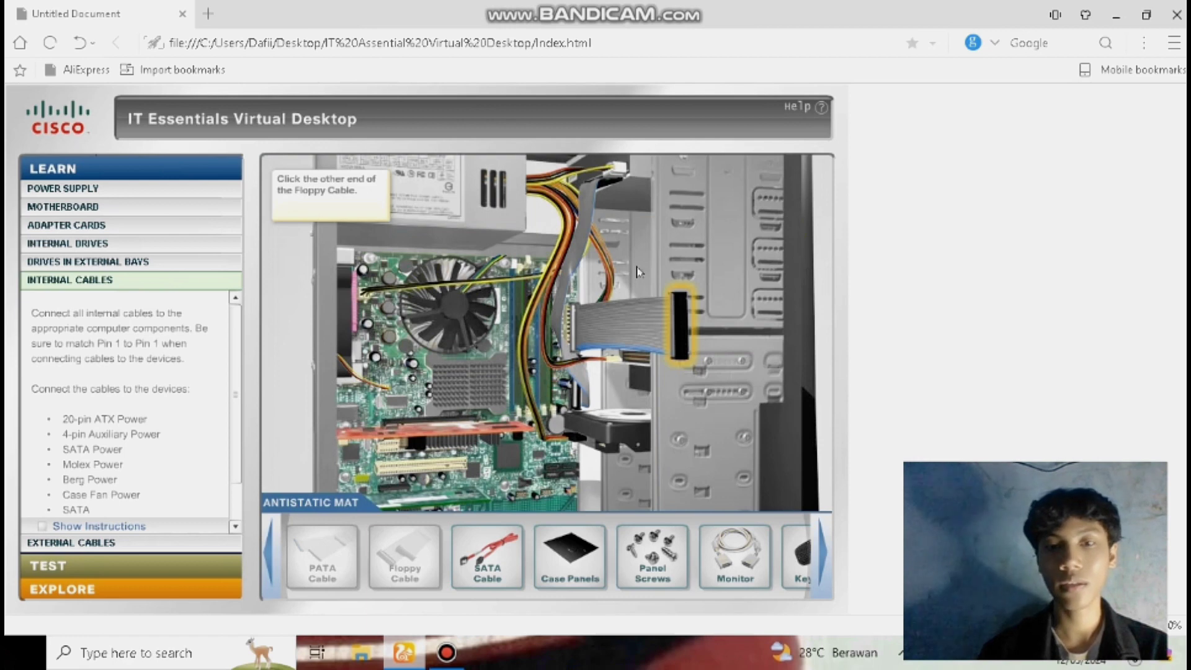
Rotate the free end of the floppy cable into alignment and plug it into the back of the floppy drive
click(676, 337)
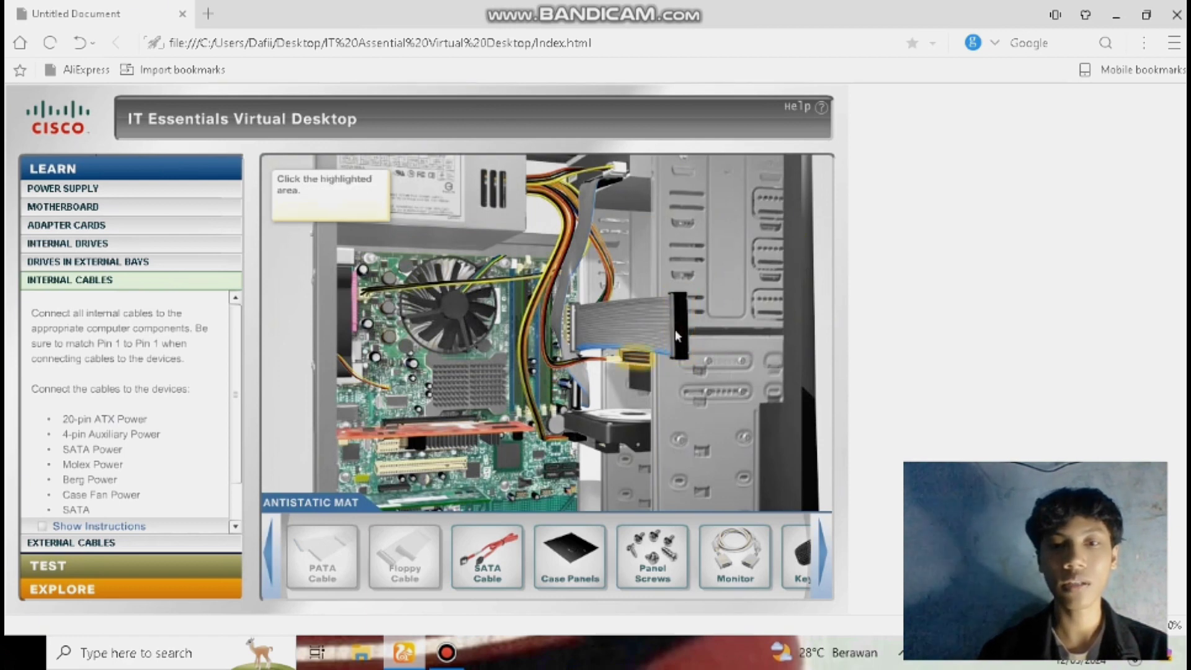
click(640, 358)
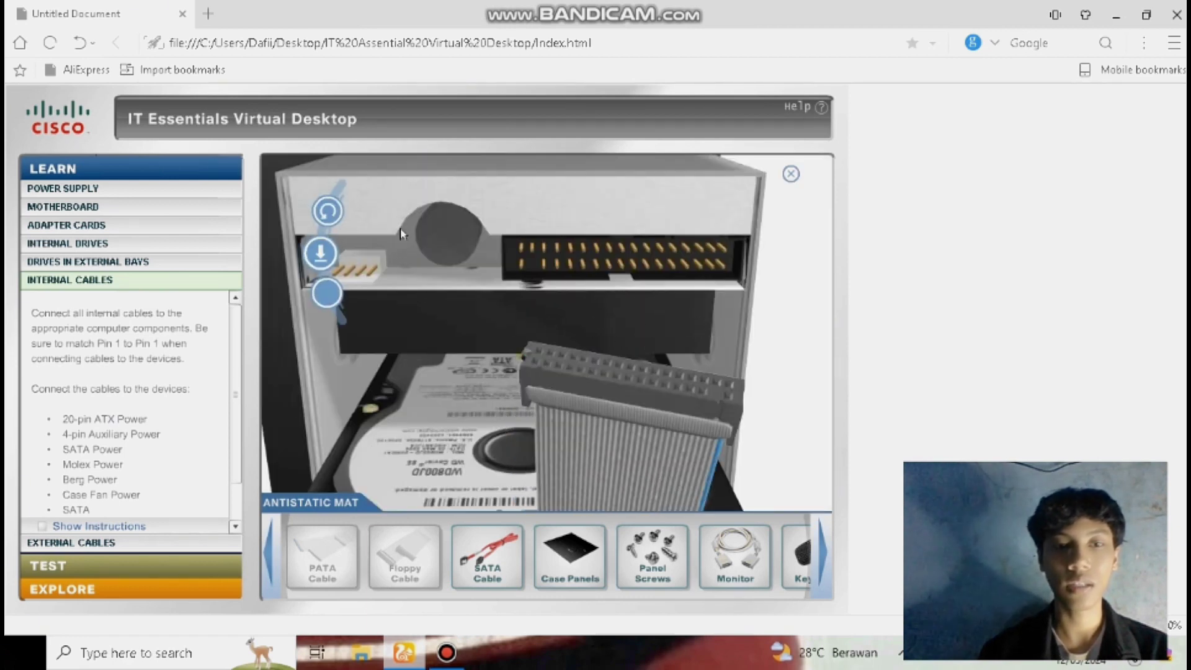
click(327, 212)
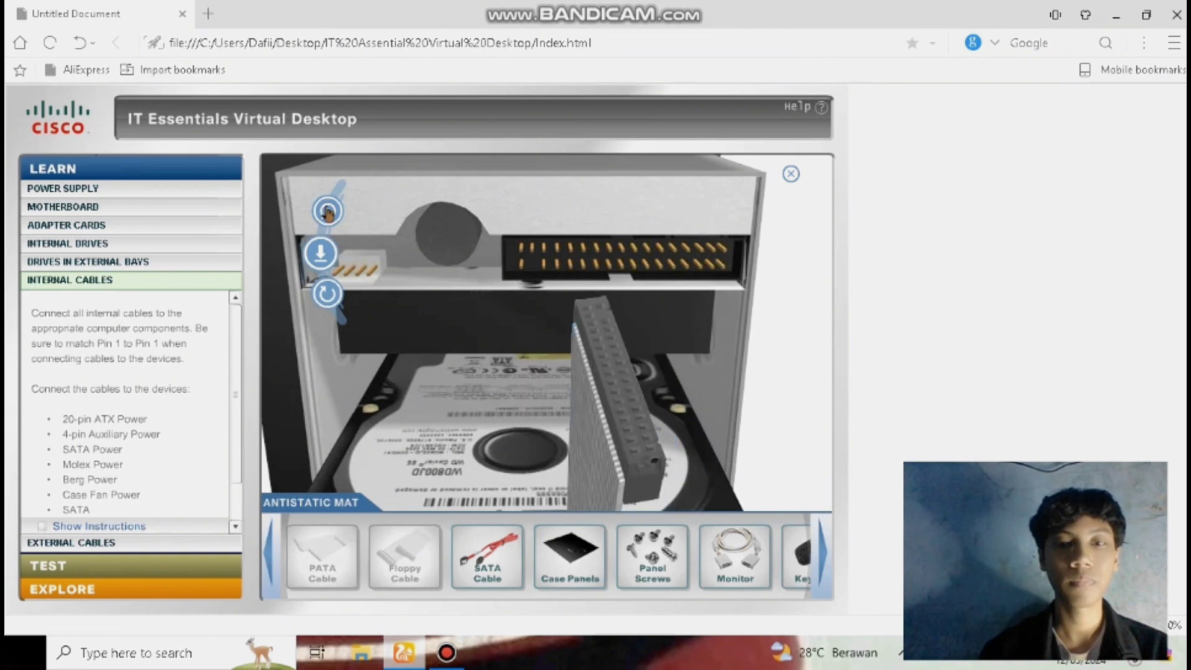
click(325, 267)
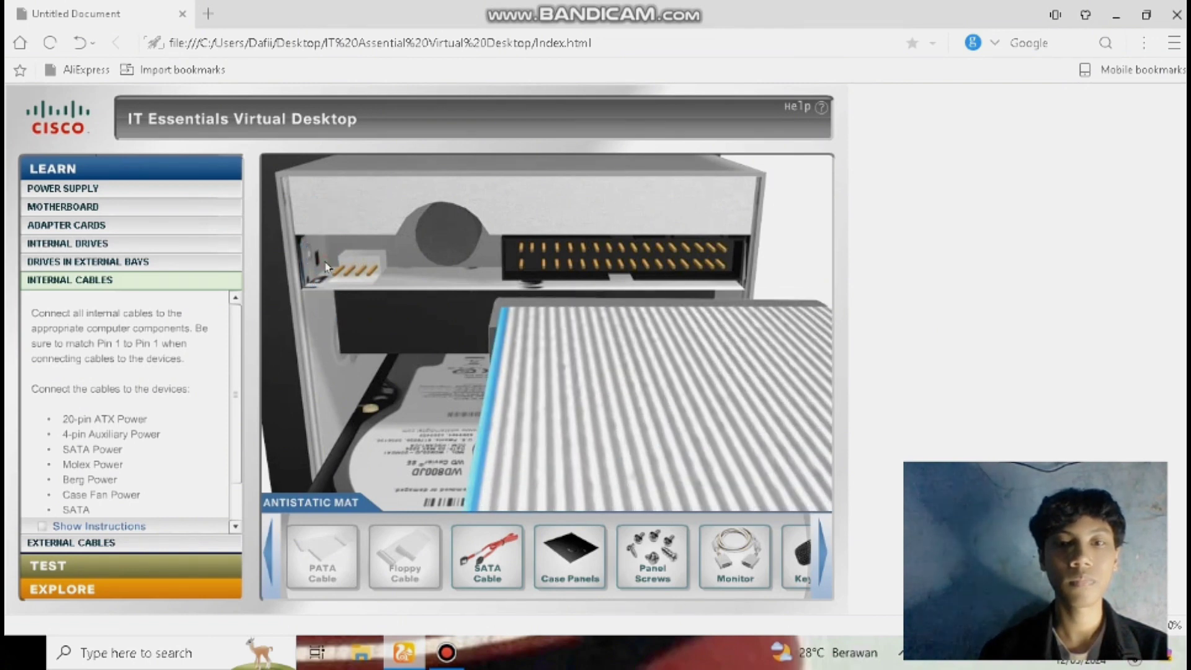
Place the SATA cable on the motherboard, rotate its connector into alignment, and plug it into the highlighted SATA port
mouse_move(495, 574)
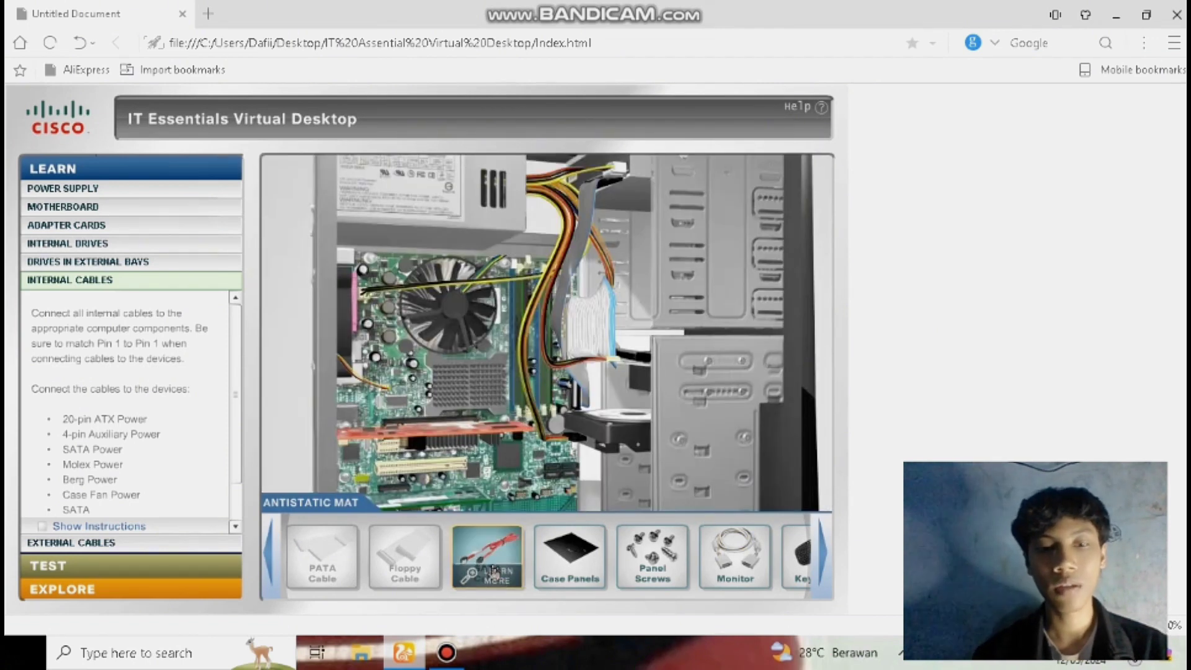
drag(494, 574, 542, 473)
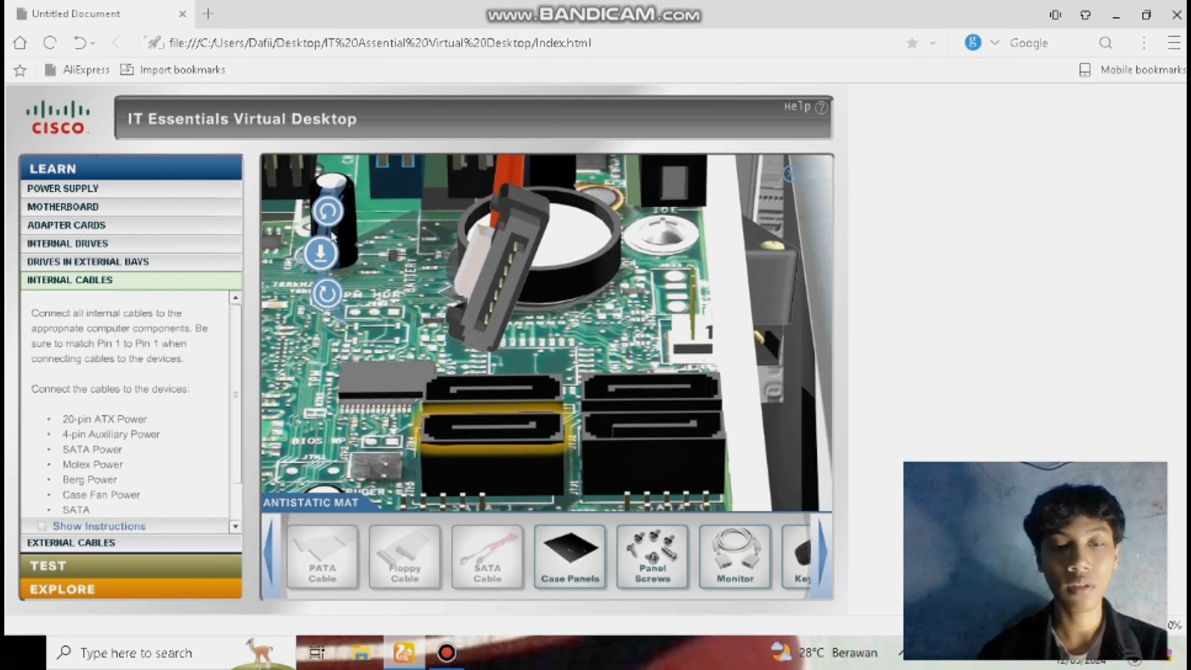
click(327, 212)
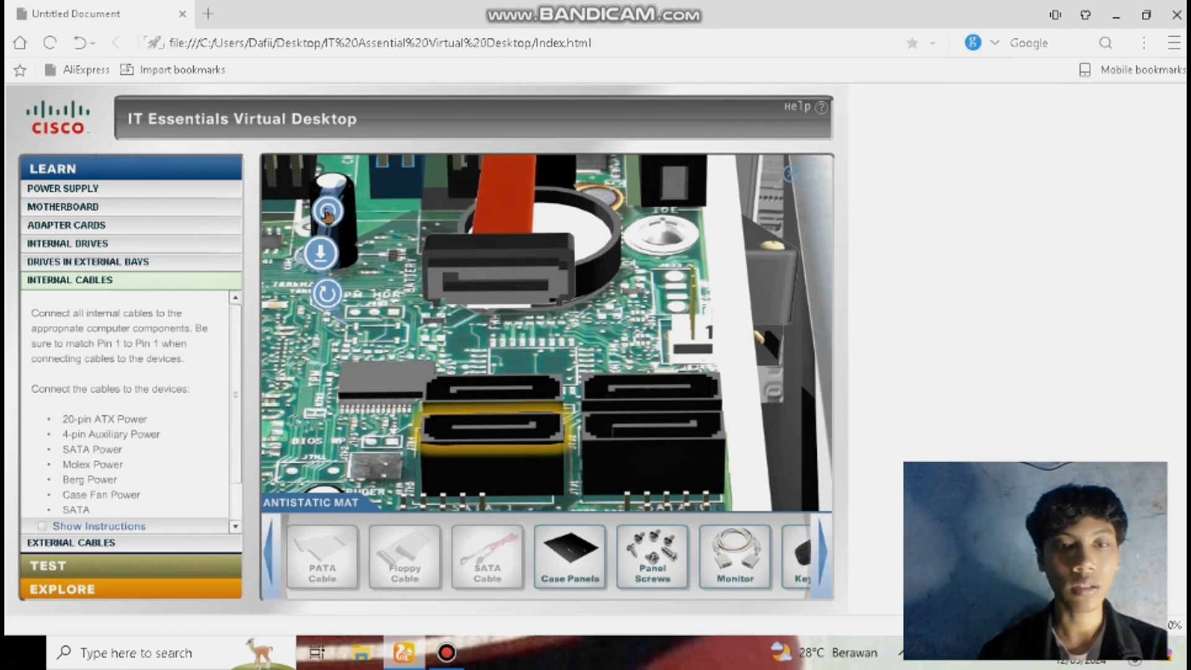
click(320, 252)
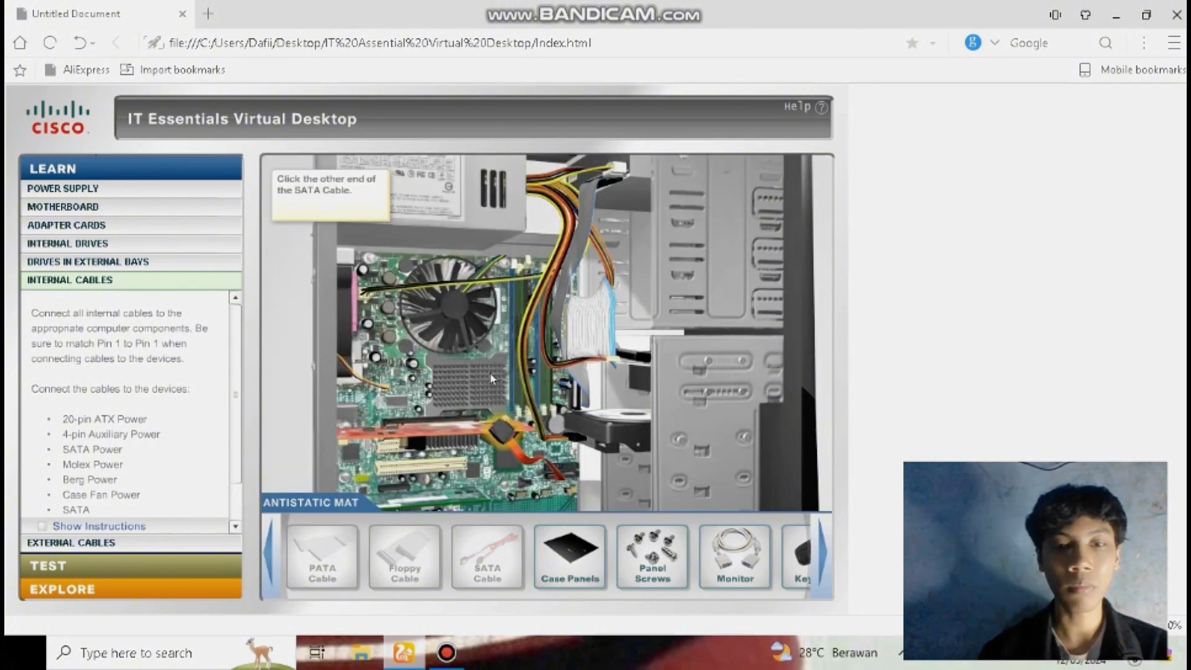
Plug the rotated free end of the SATA cable into the hard disk drive and acknowledge the layer's completion
click(503, 441)
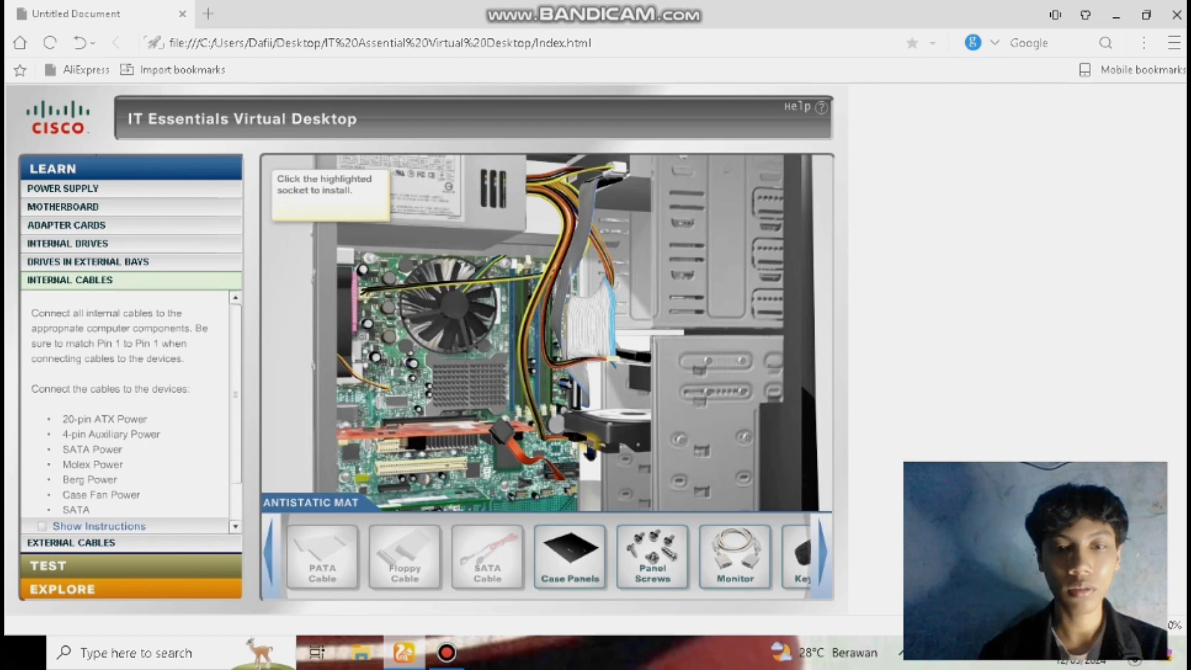
click(588, 448)
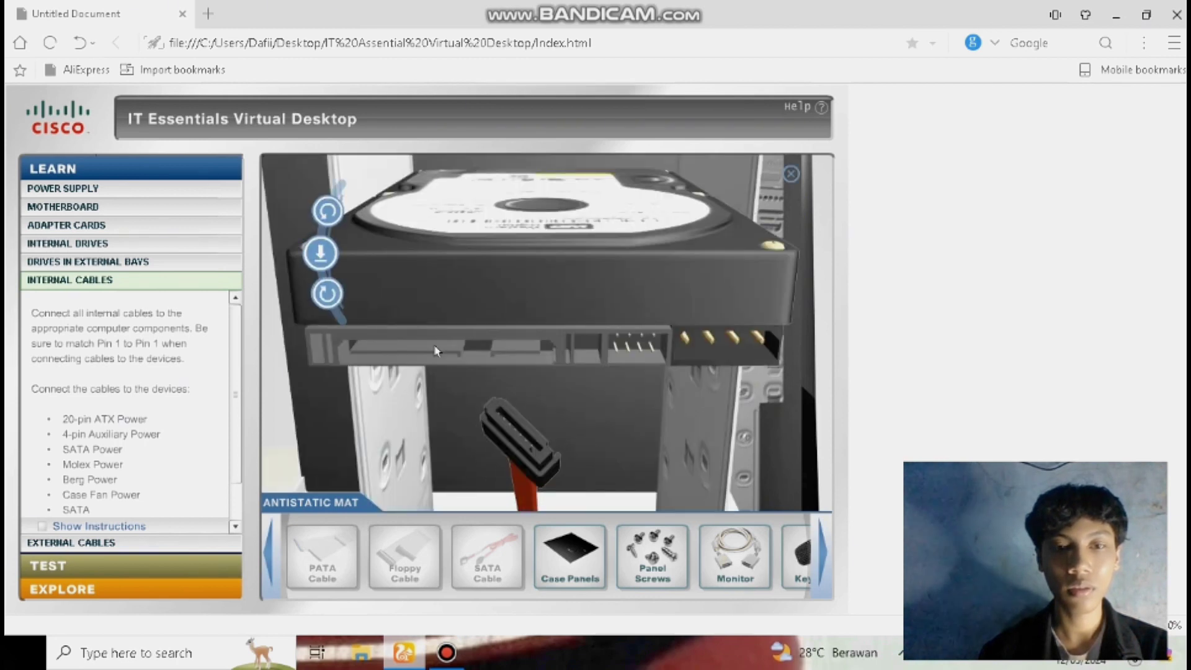
click(327, 212)
click(327, 212)
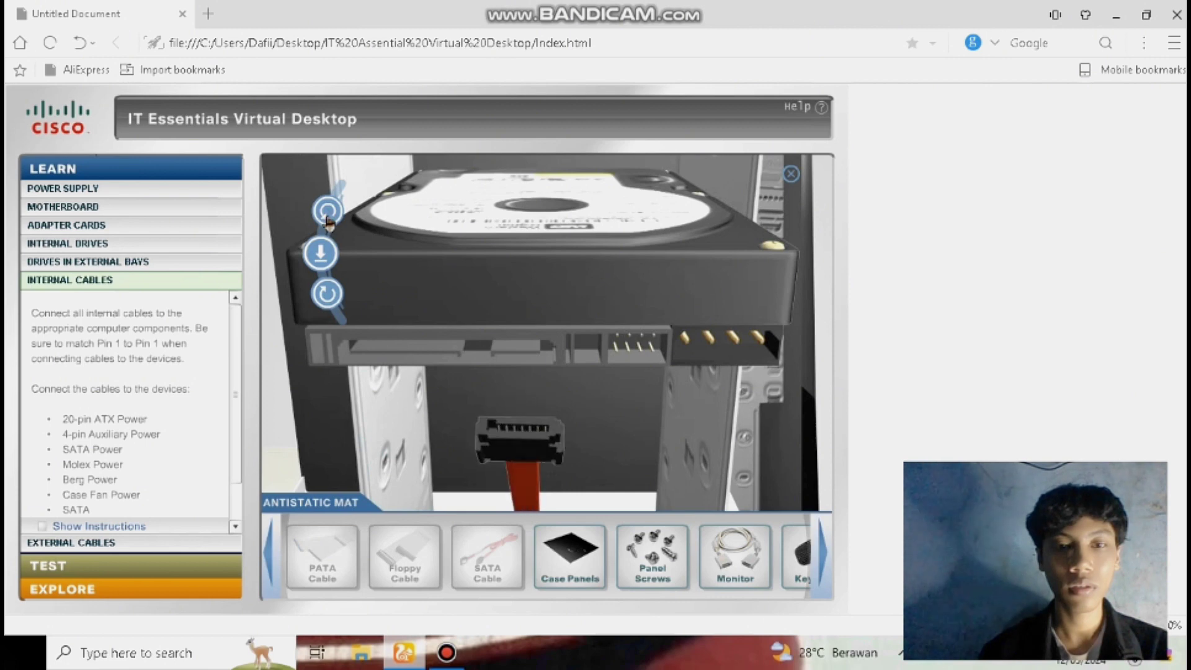
click(319, 254)
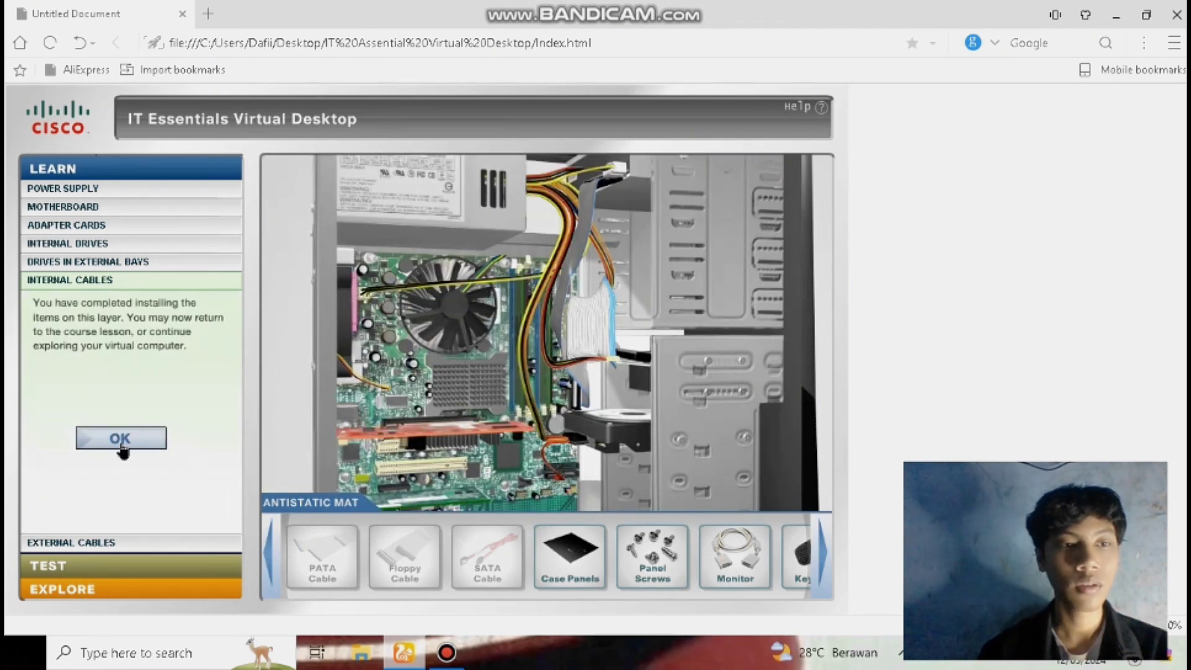
click(121, 448)
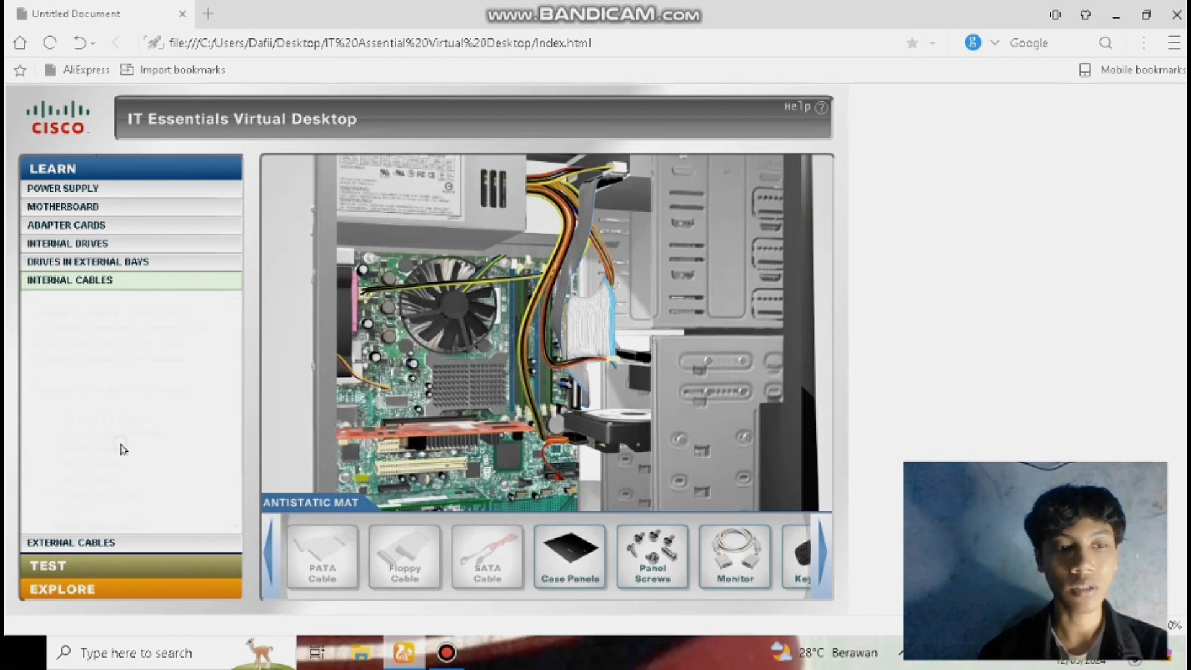
In the External Cables layer, attach the case panels to the computer and secure them with the panel screws
click(102, 544)
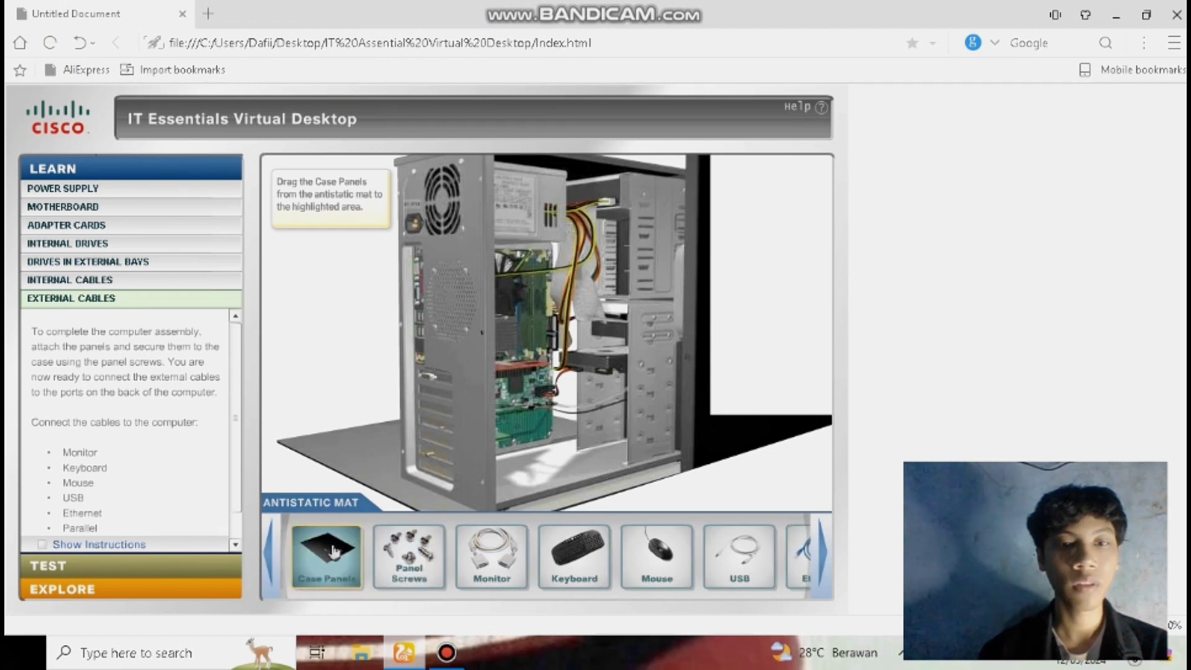
drag(332, 550, 533, 410)
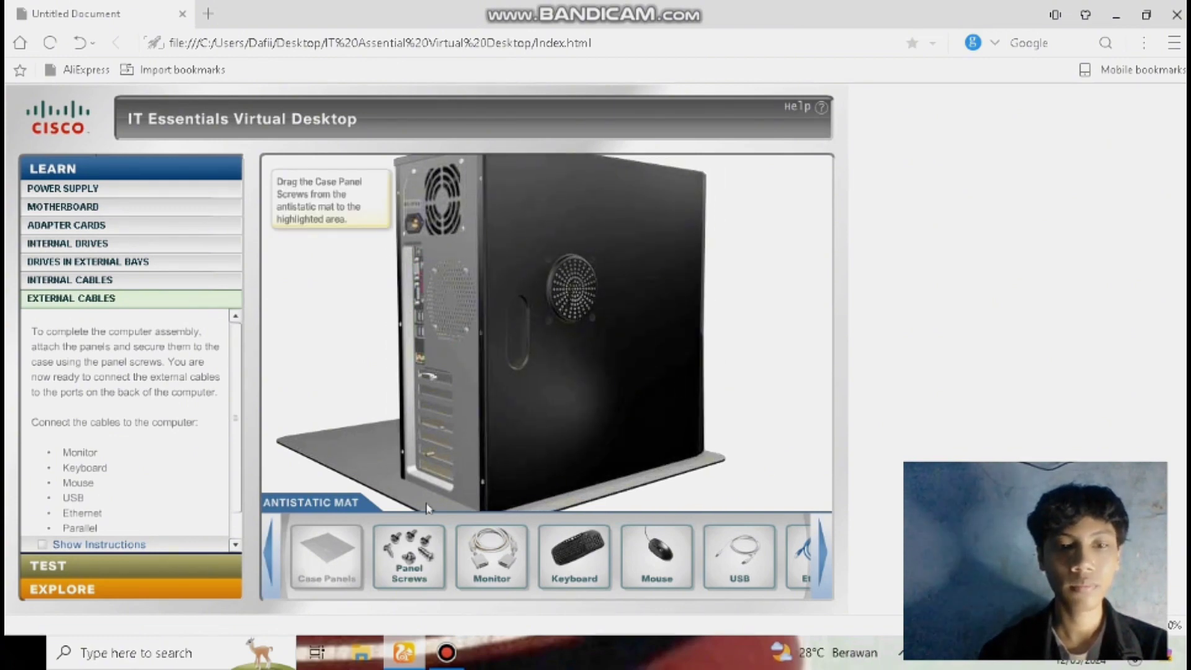
drag(411, 549, 468, 395)
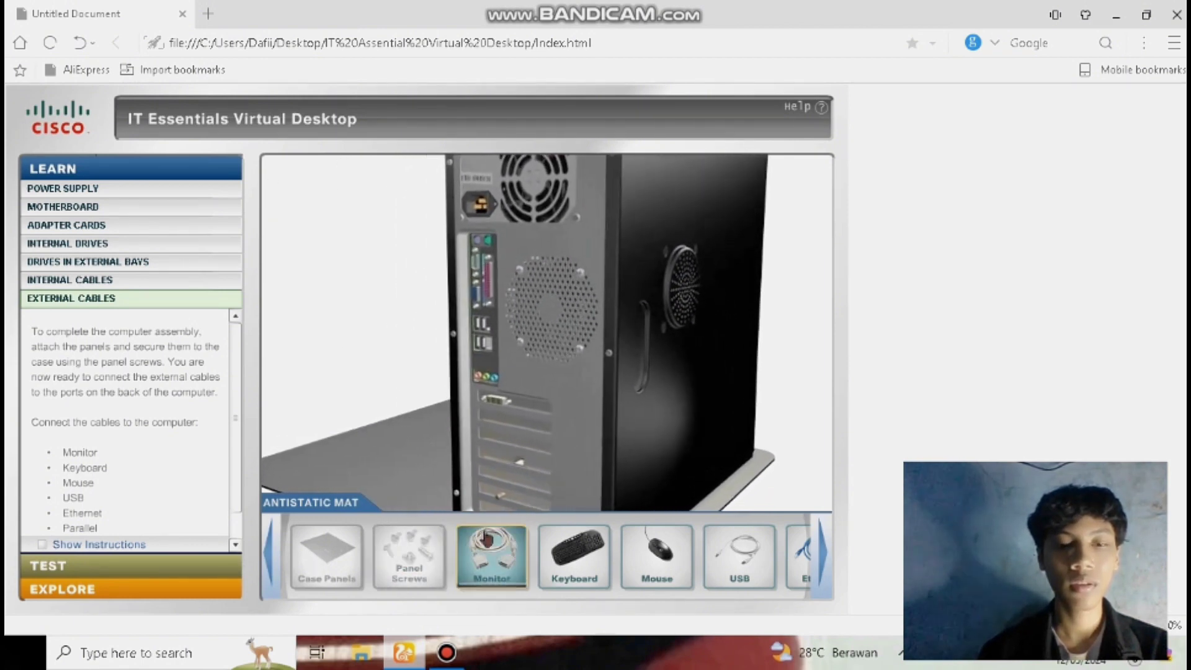
Place the monitor cable at the back of the computer, rotate its connector into alignment, and plug it into the video adapter port
mouse_move(497, 554)
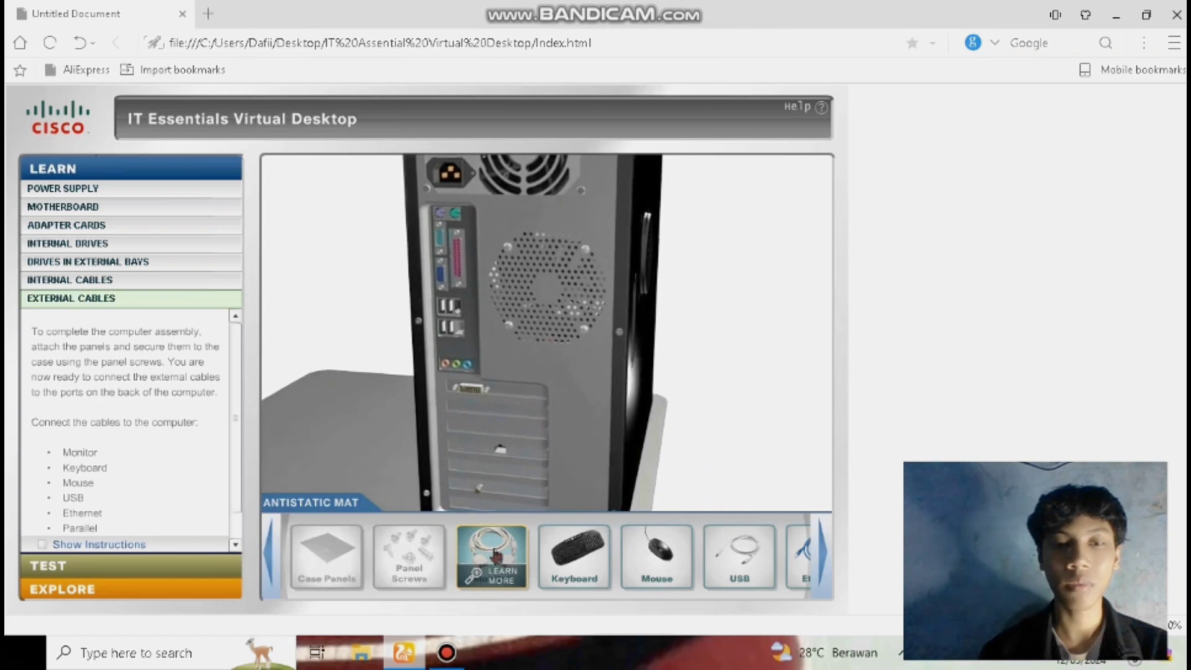
drag(496, 554, 501, 423)
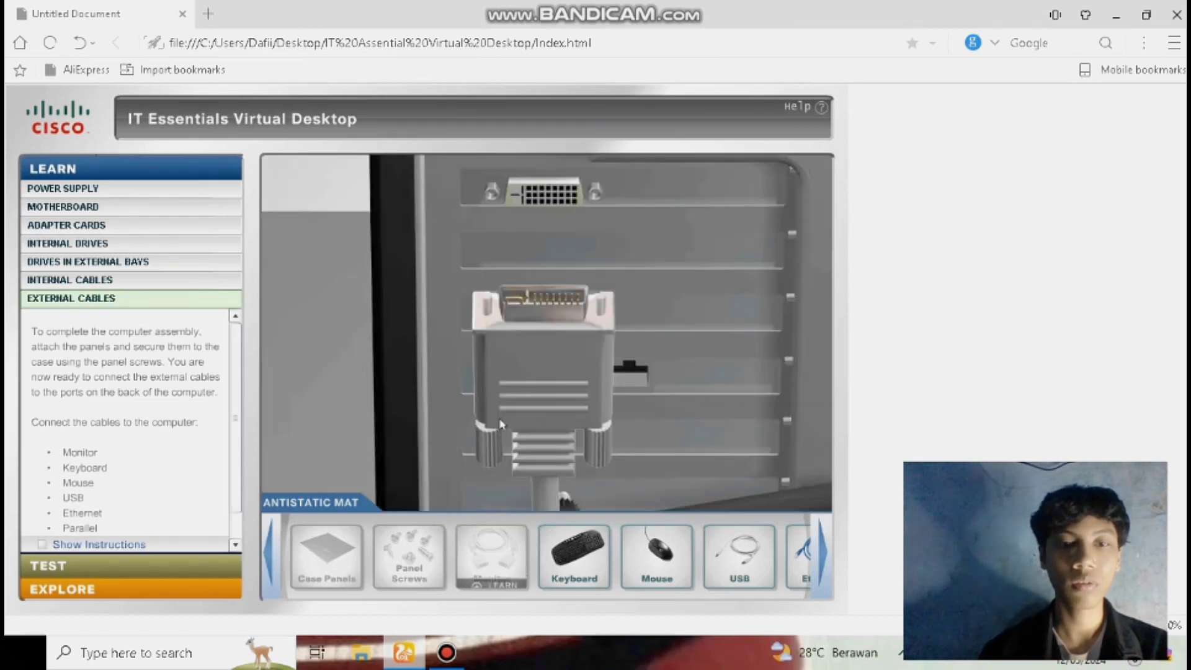
click(333, 297)
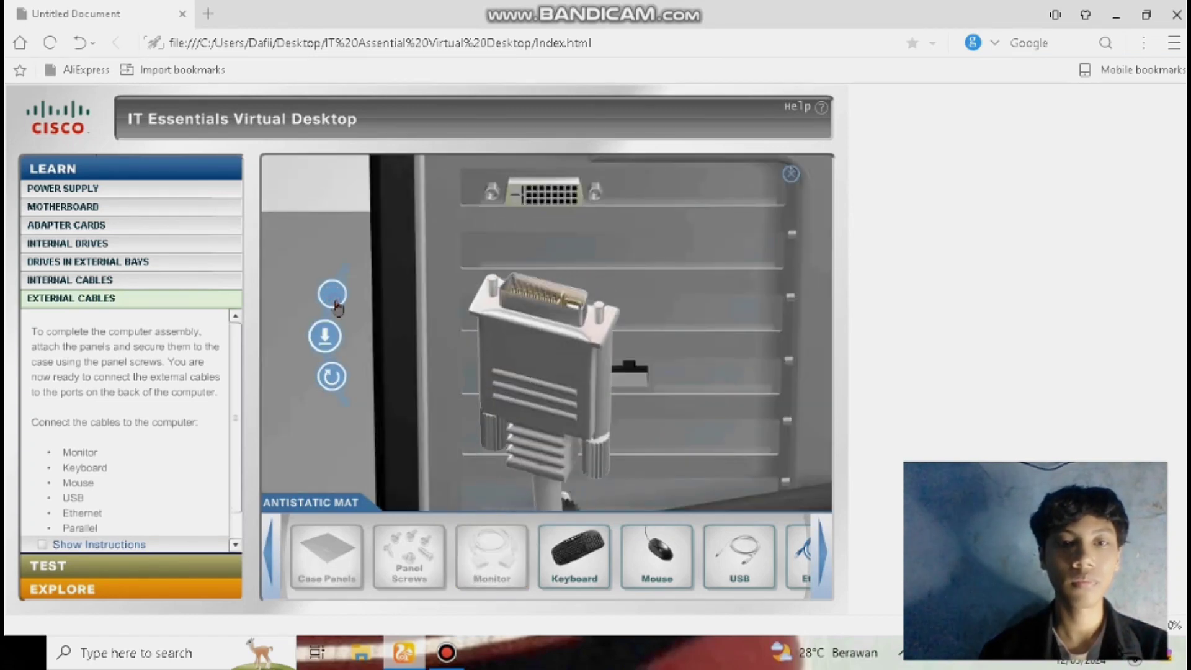
click(322, 338)
click(332, 302)
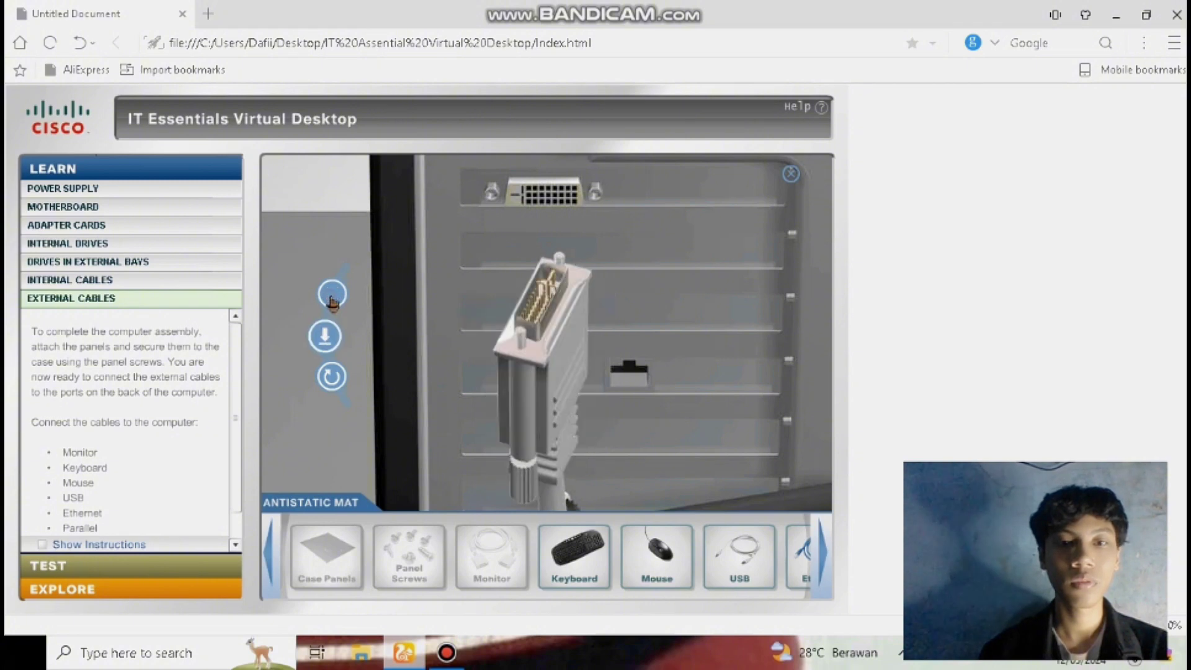
click(320, 336)
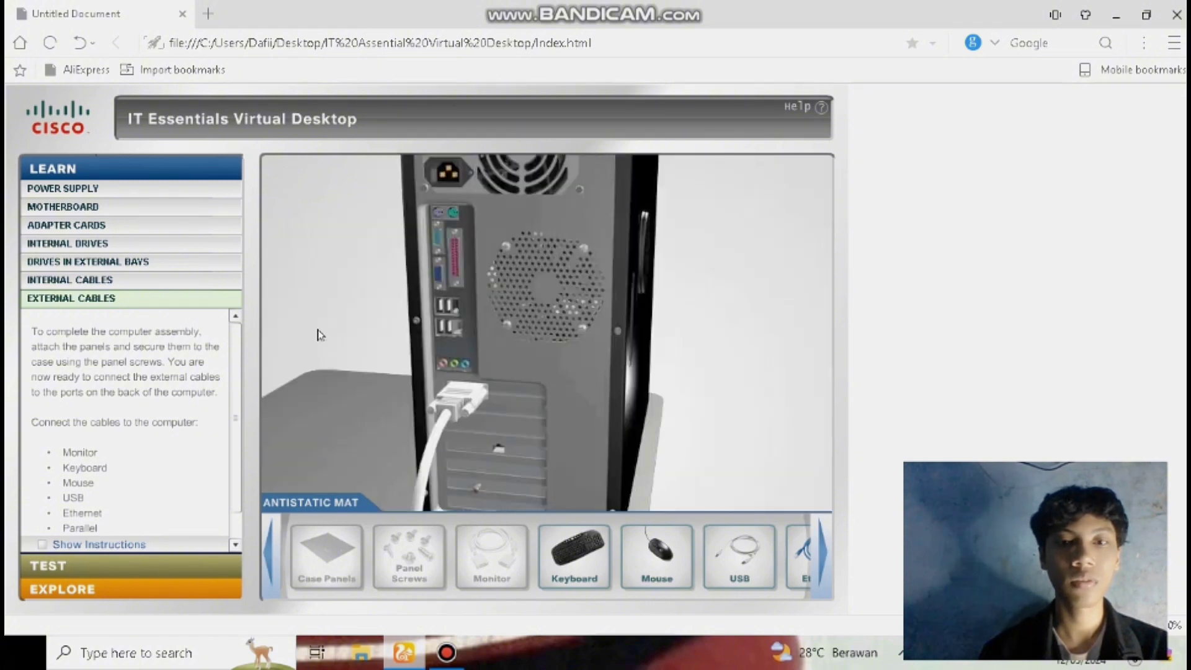
Place the keyboard cable at the purple PS/2 port, rotate its connector into alignment, and plug it in
drag(586, 546, 473, 334)
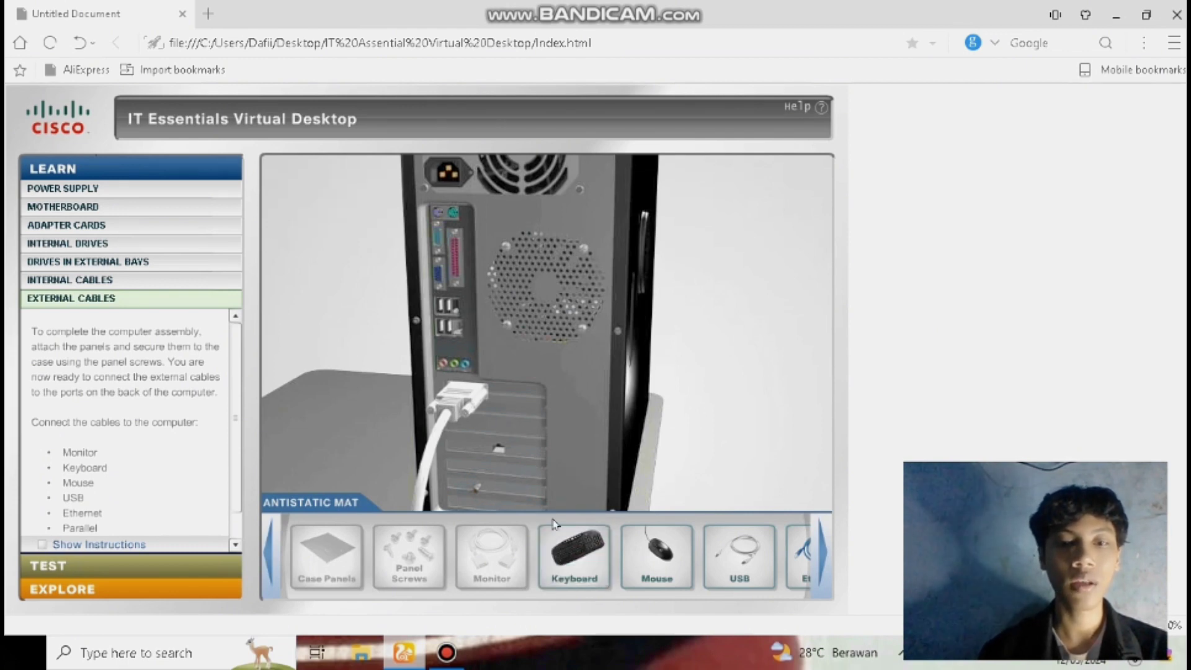
mouse_move(565, 545)
drag(564, 544, 484, 231)
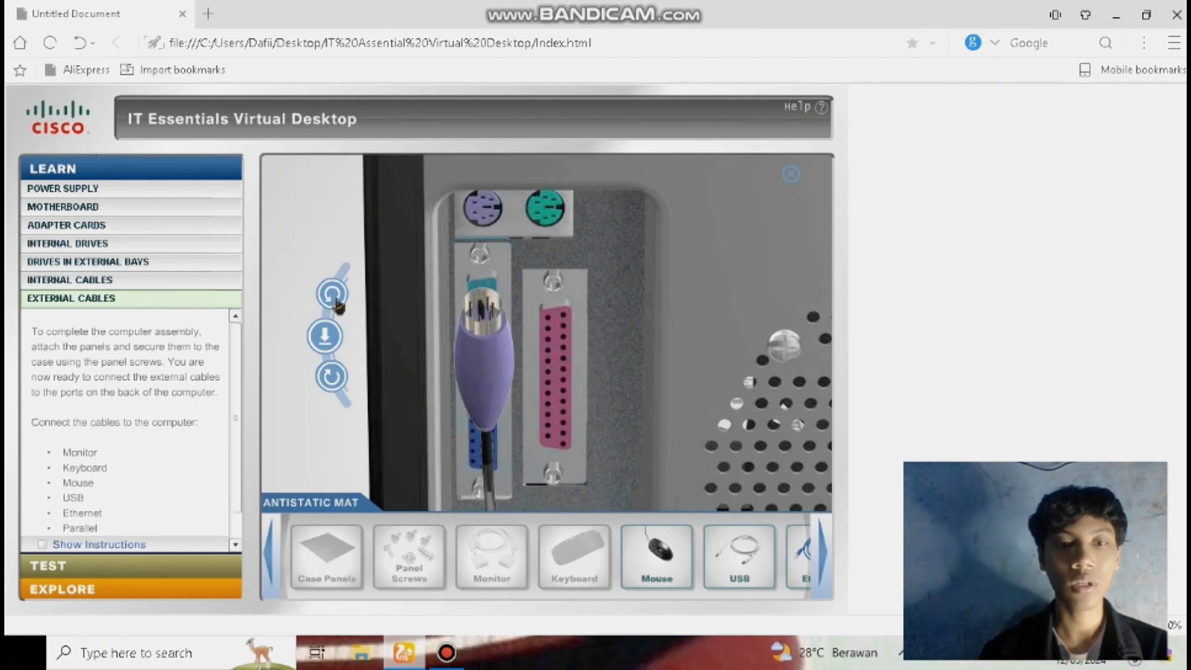
click(336, 302)
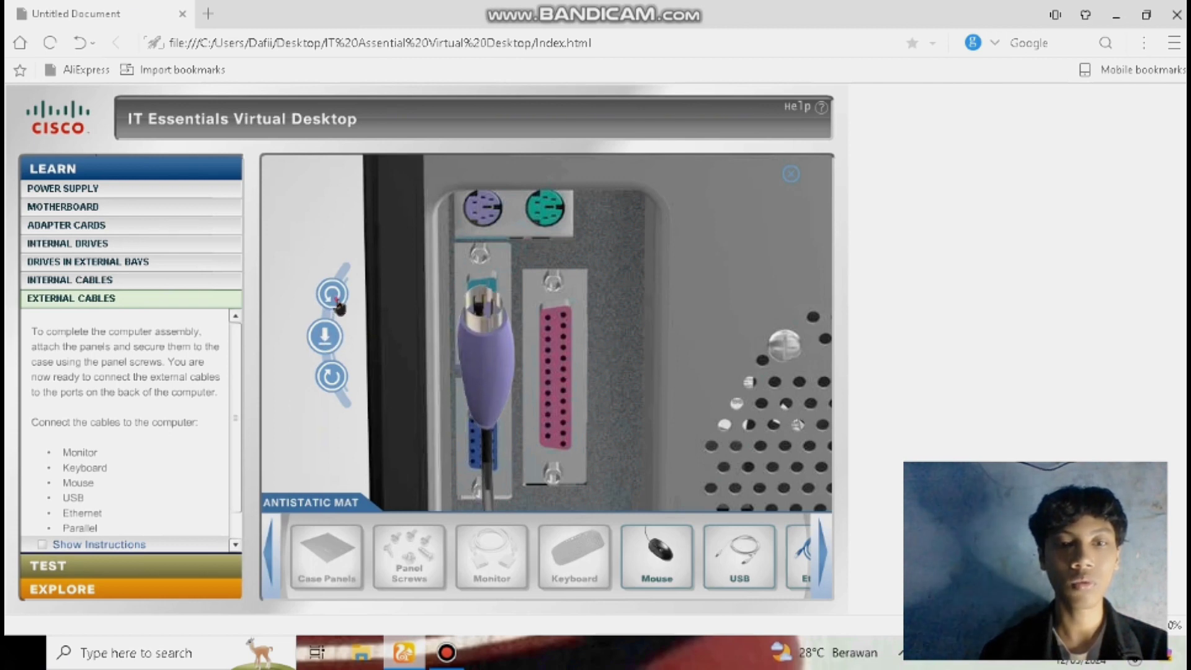
click(338, 304)
click(327, 334)
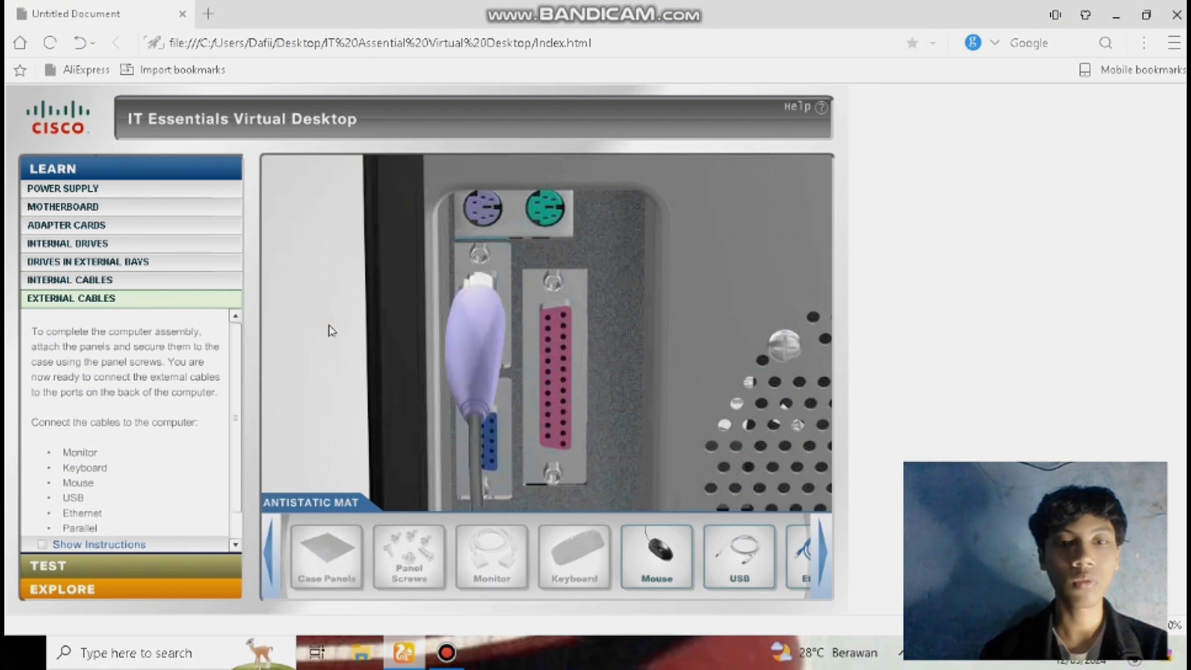
Place the mouse cable at the green PS/2 port, rotate its connector into alignment, and plug it in
drag(655, 575, 609, 494)
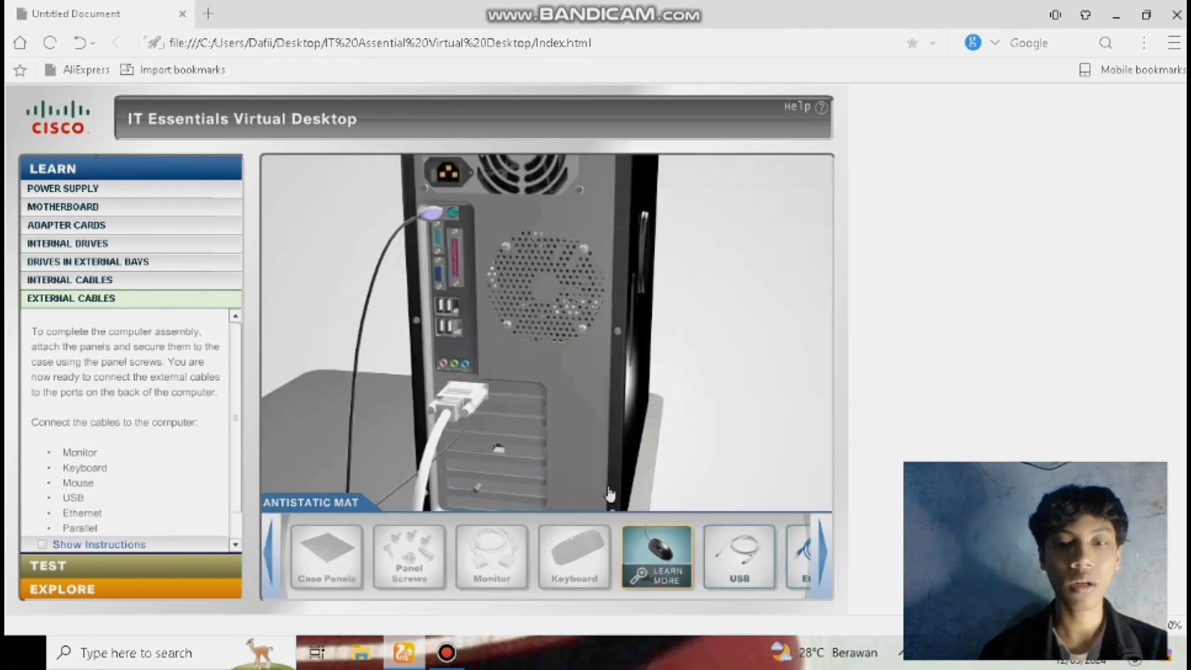
click(642, 540)
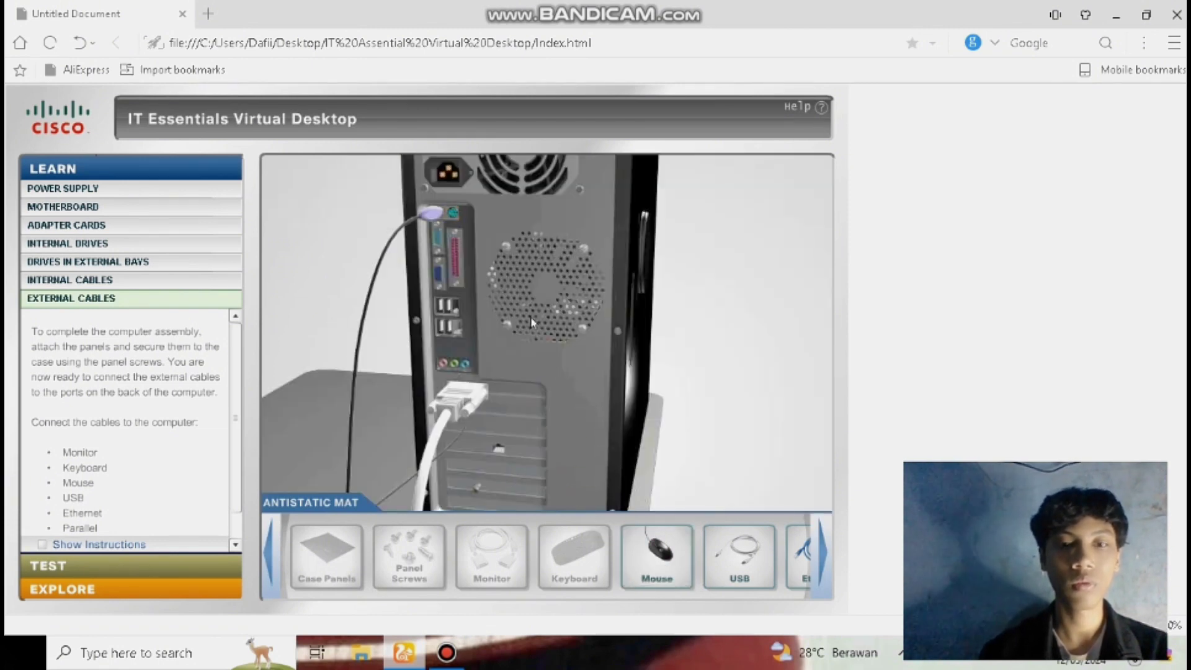
drag(657, 549, 491, 226)
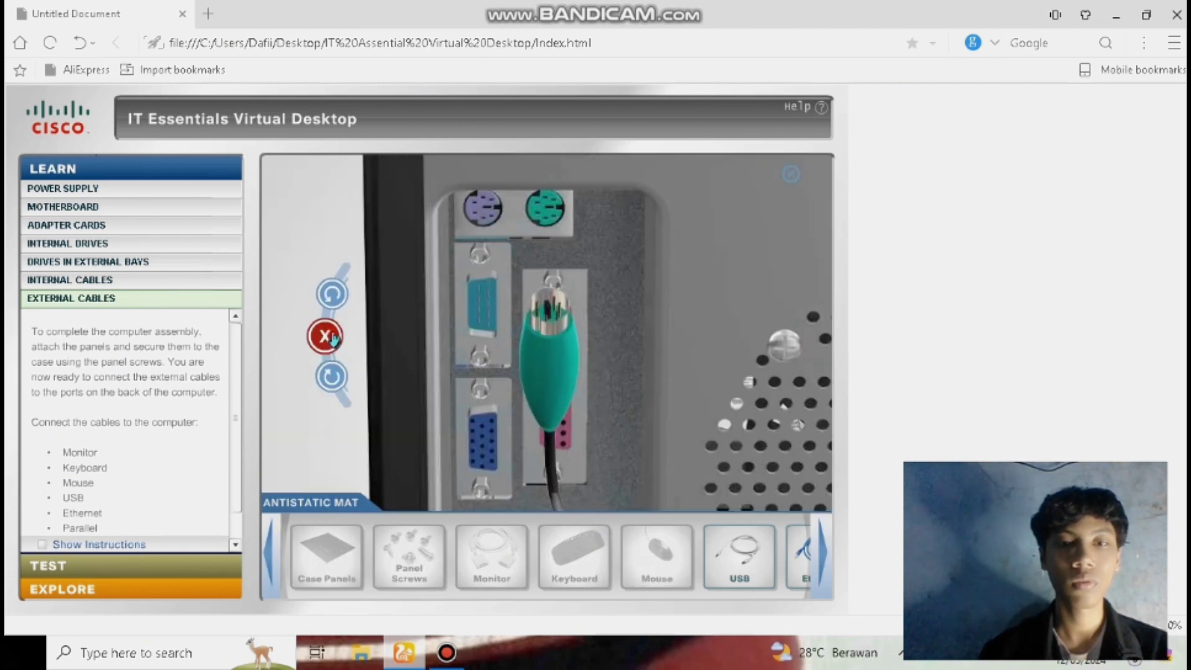
click(332, 298)
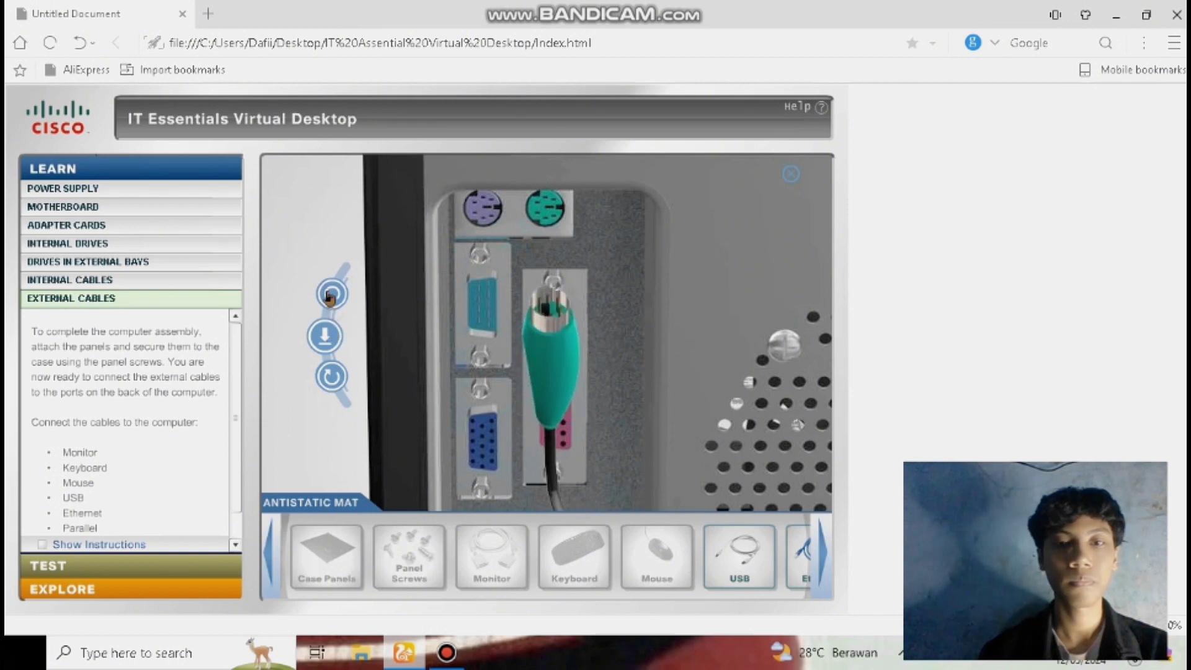
click(319, 332)
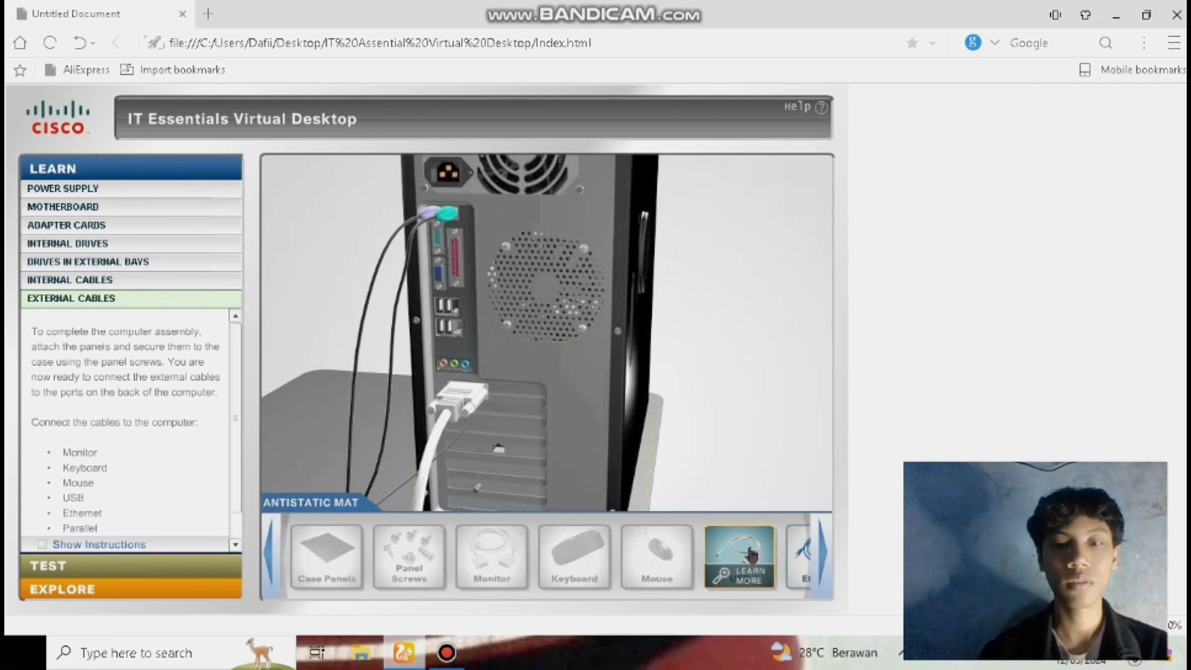
Place the USB cable at the back of the computer and plug it into the highlighted USB port
mouse_move(750, 588)
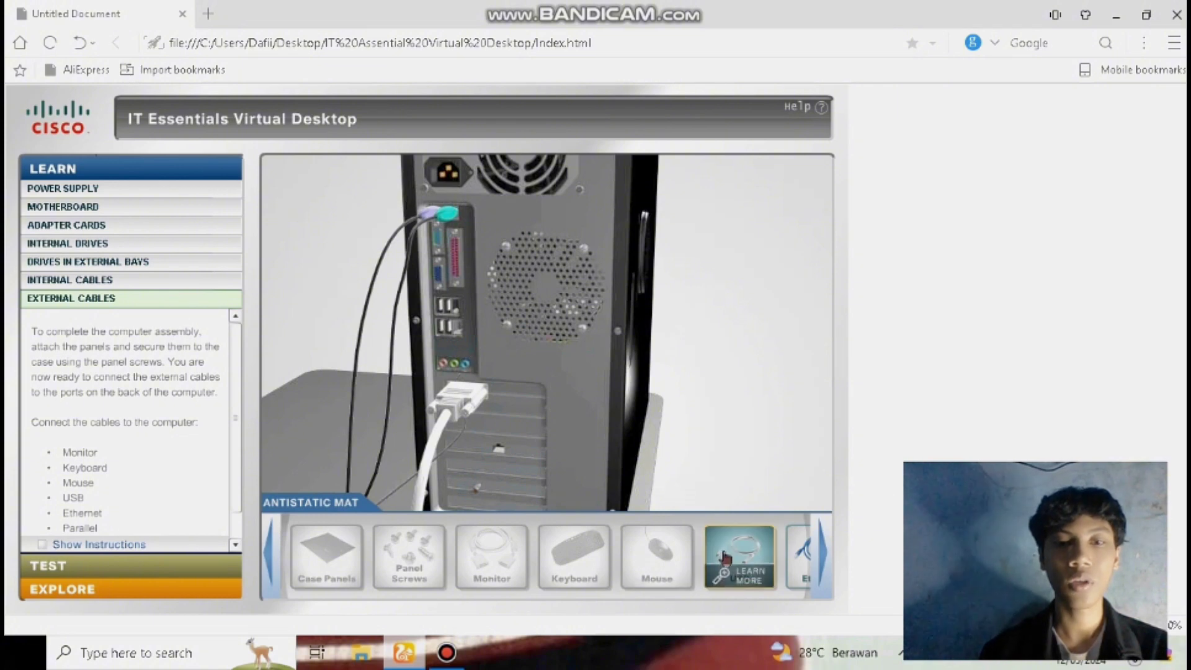
drag(716, 552, 614, 434)
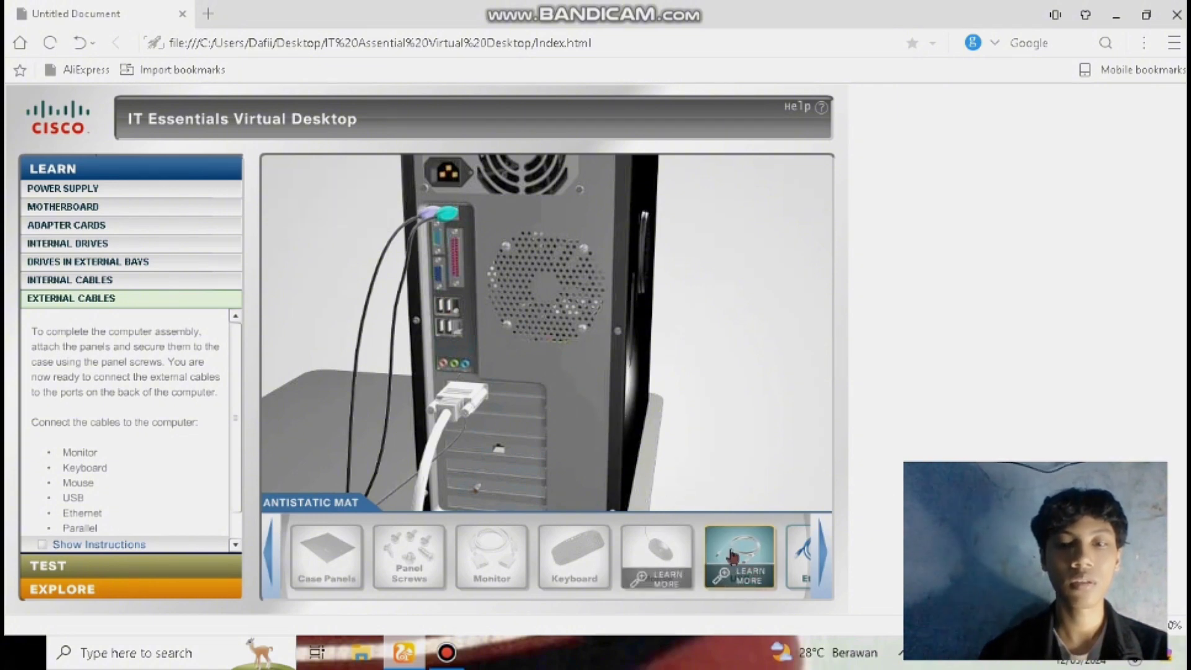
drag(732, 554, 500, 331)
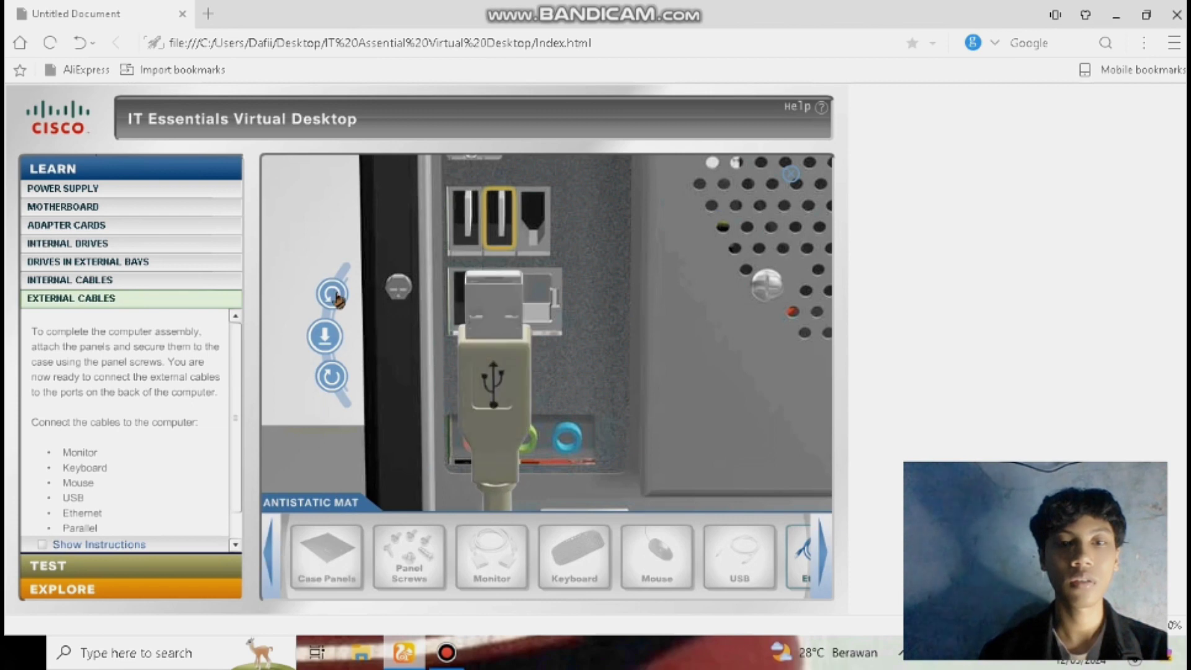
click(325, 338)
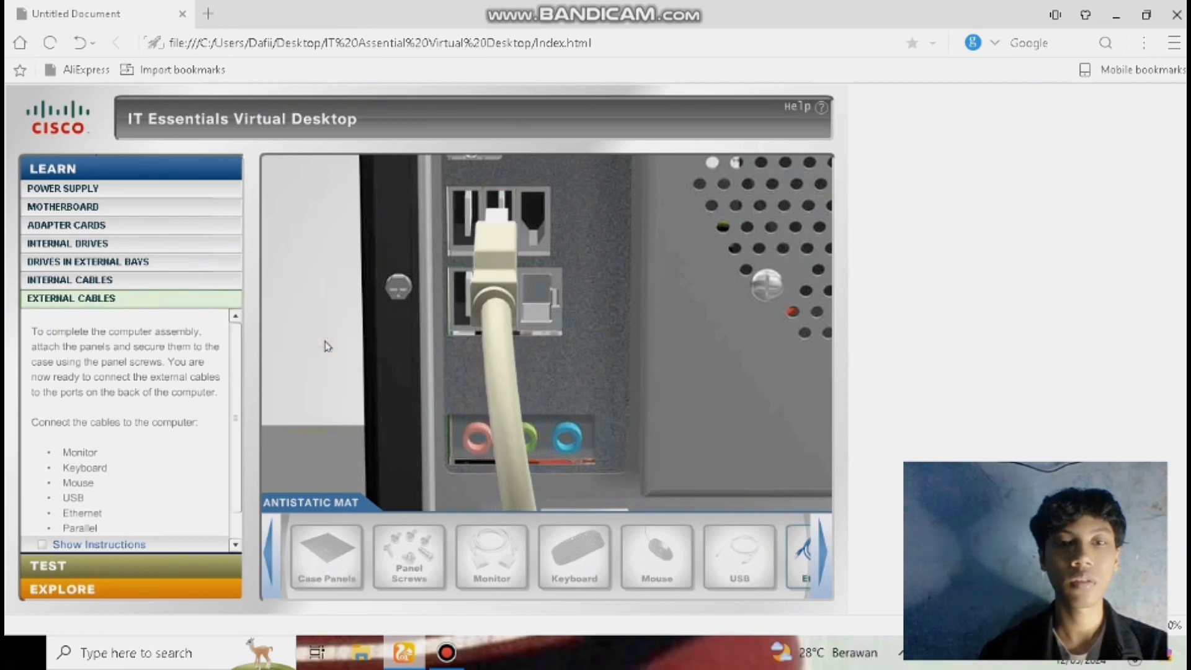
Rotate the Ethernet cable's connector into alignment, plug it into the network card port, and attach the wireless antenna to the wireless card
click(823, 571)
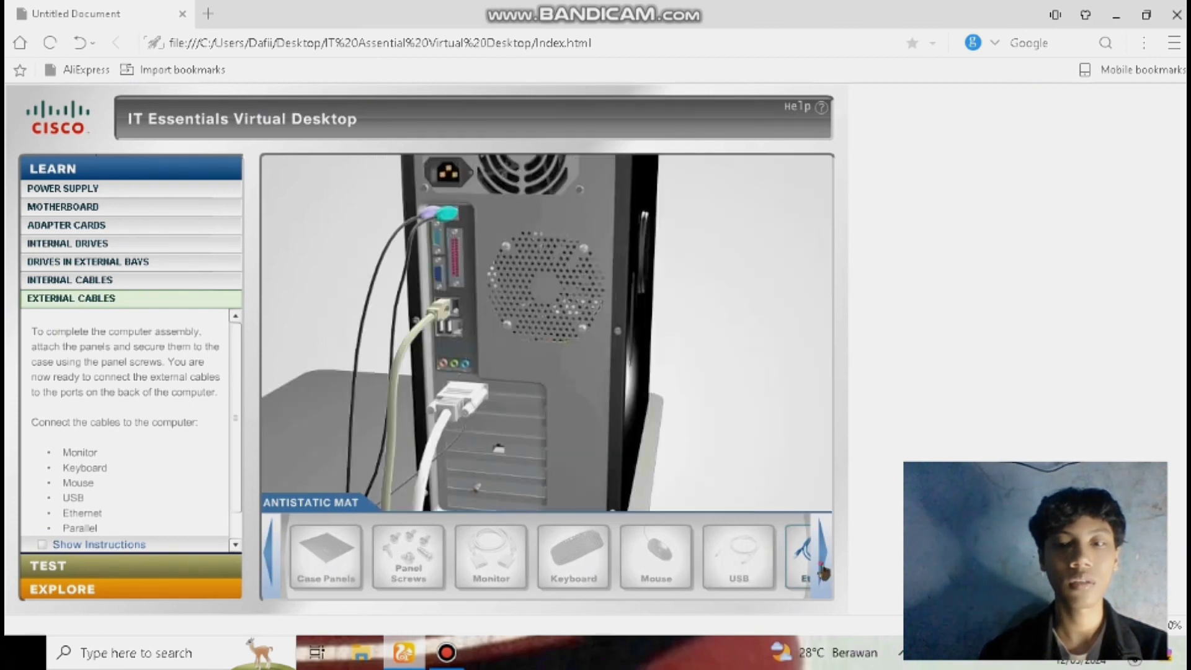
mouse_move(526, 551)
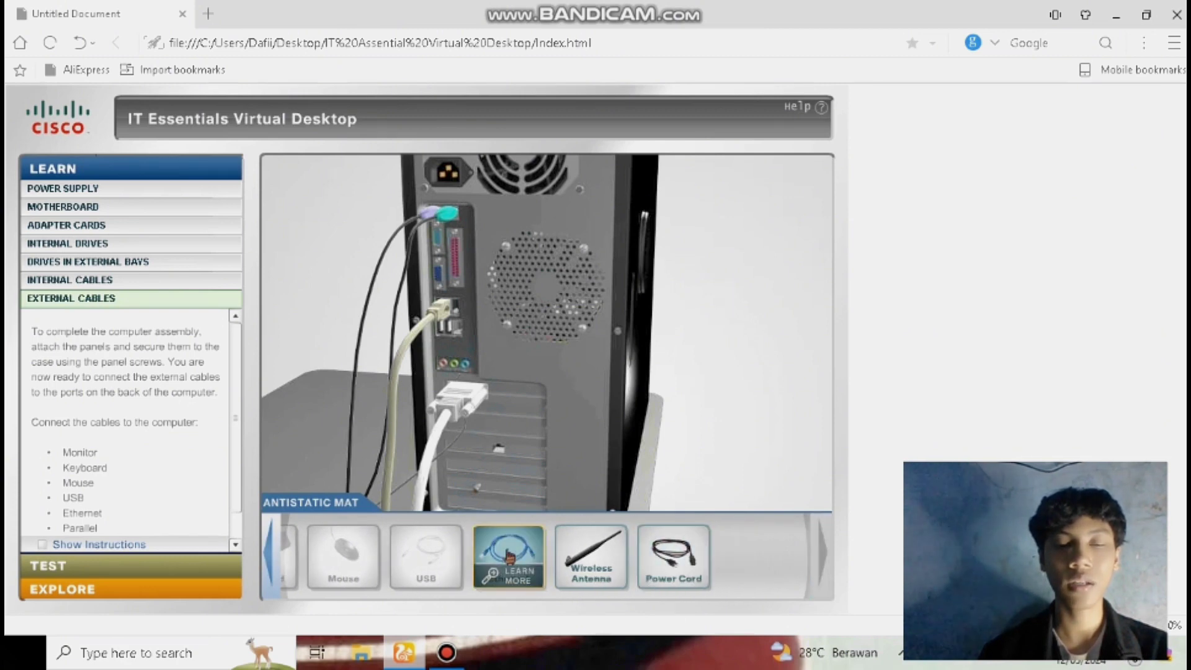
drag(510, 556, 520, 452)
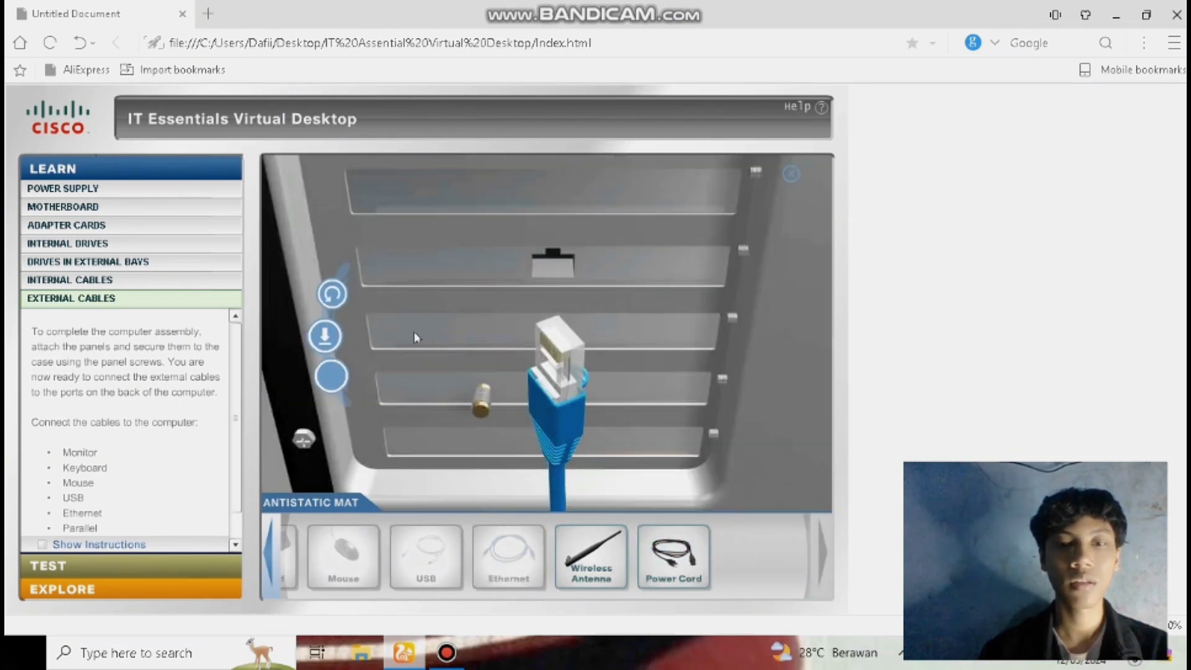
click(334, 302)
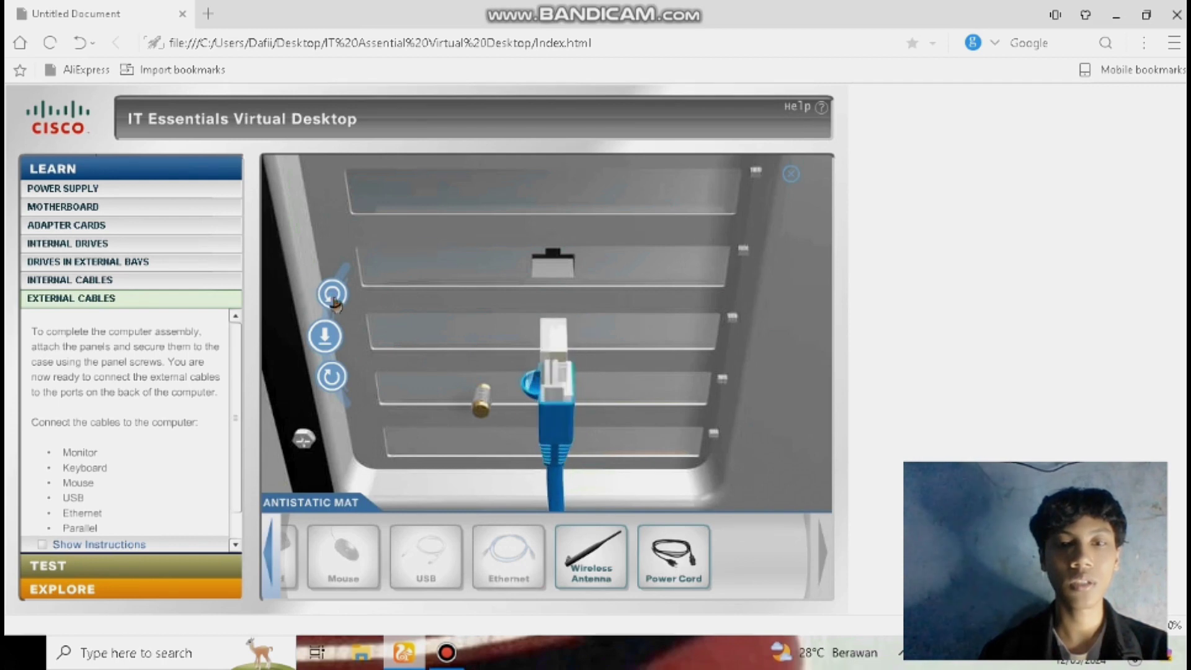
click(334, 301)
click(334, 338)
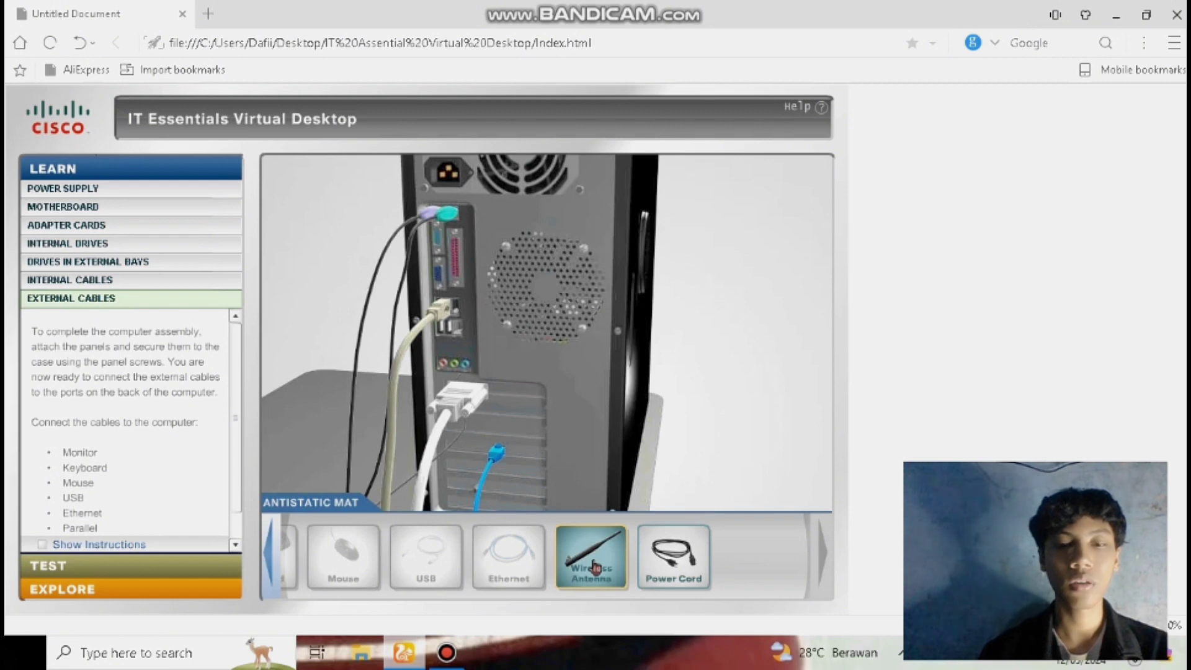
drag(593, 566, 515, 478)
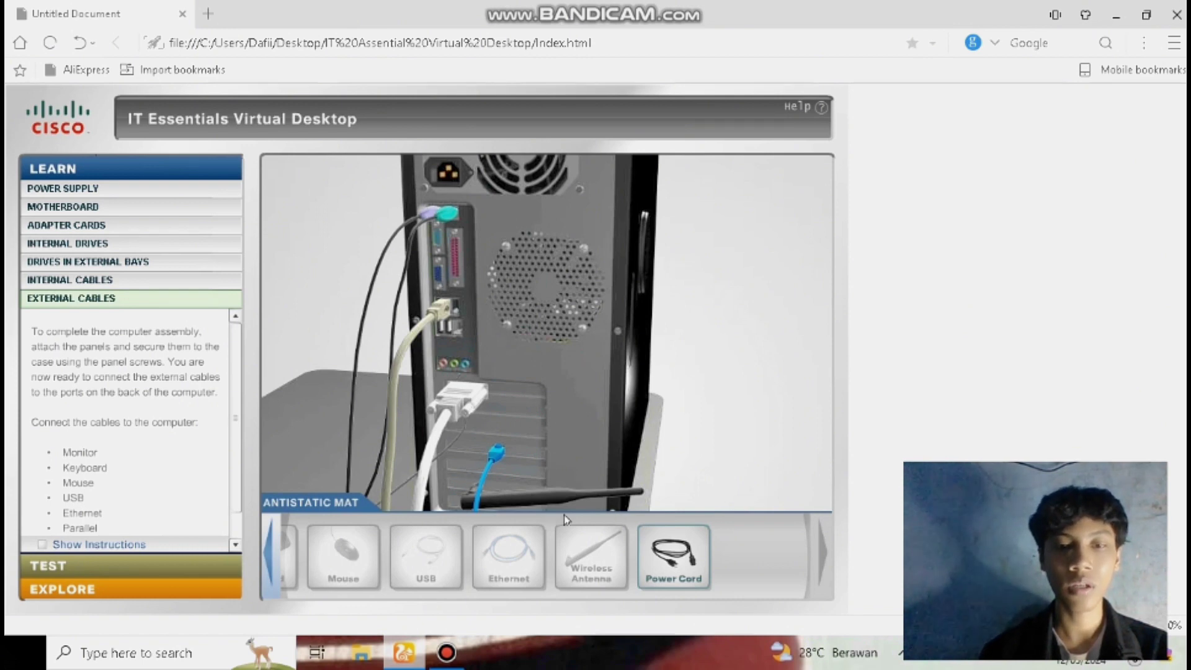
Rotate the power cord into alignment, plug it into the power supply inlet, and acknowledge the External Cables layer's completion
mouse_move(666, 558)
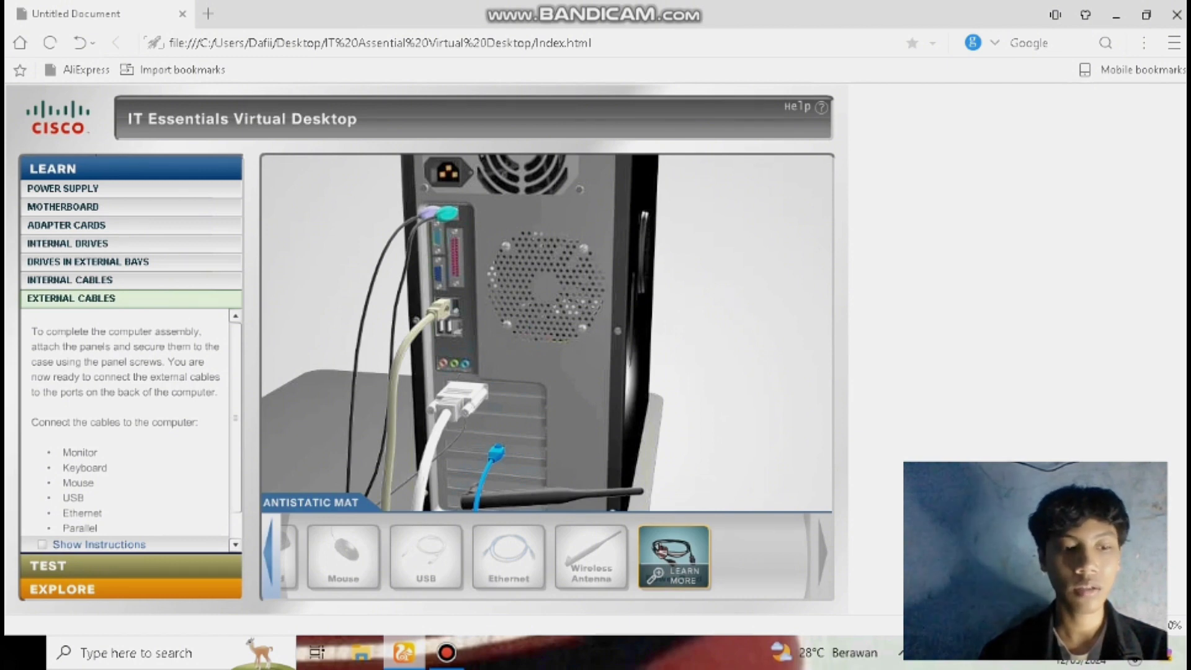
drag(673, 556, 498, 174)
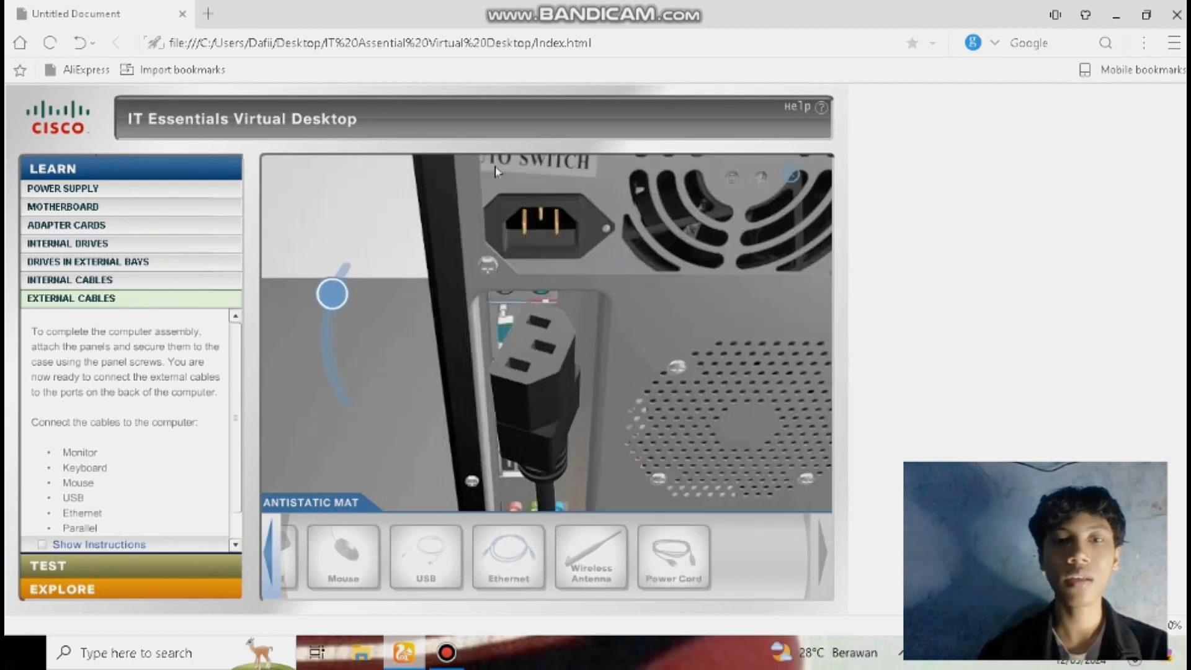
click(335, 294)
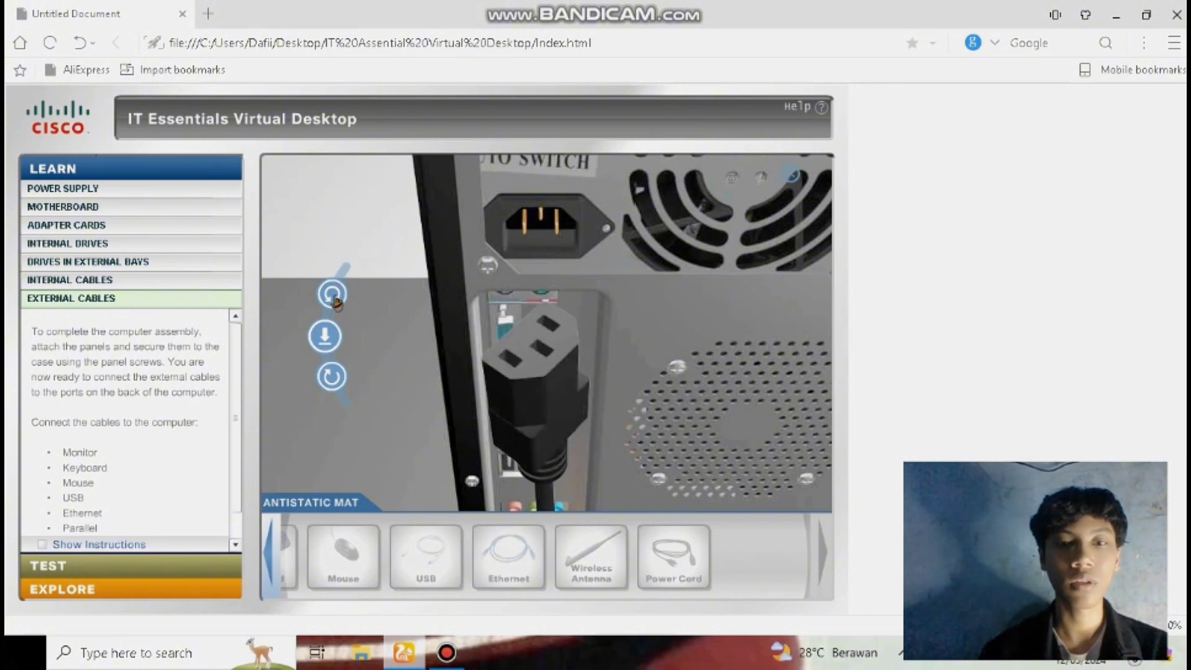
click(333, 375)
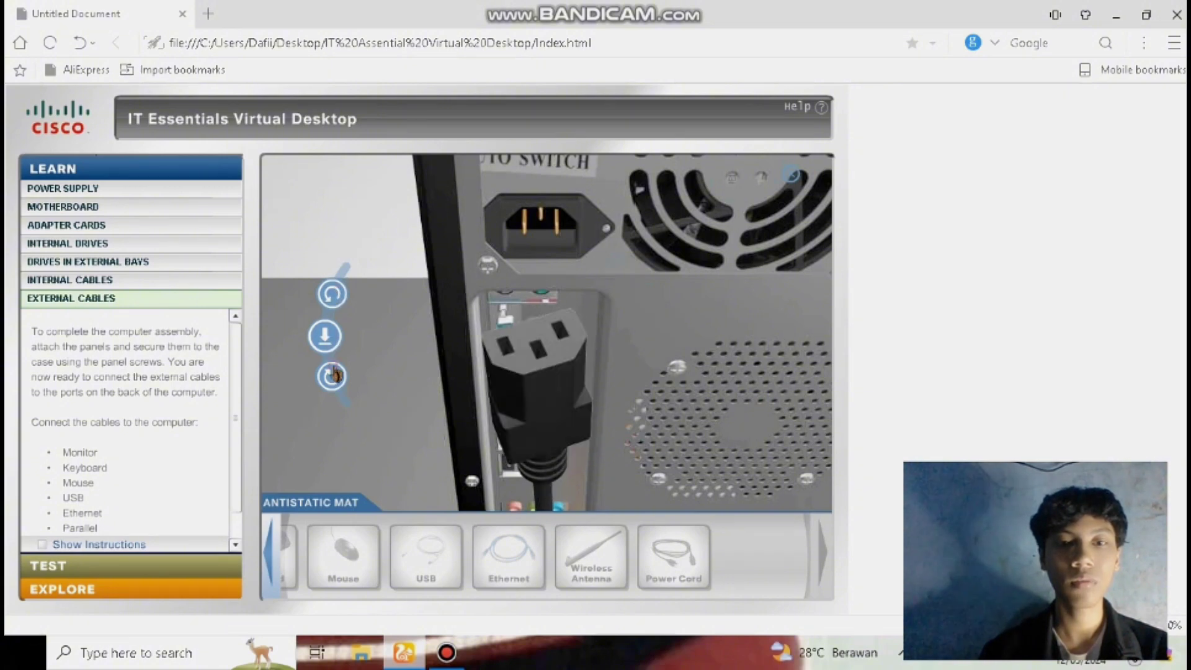
click(323, 338)
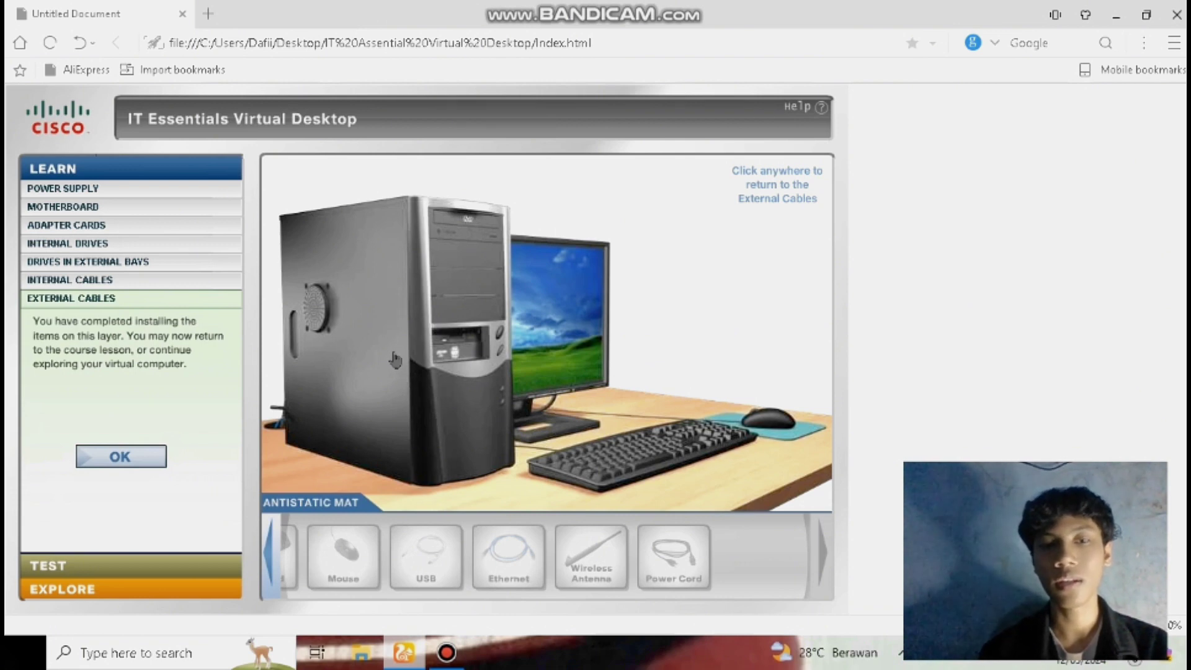
click(119, 459)
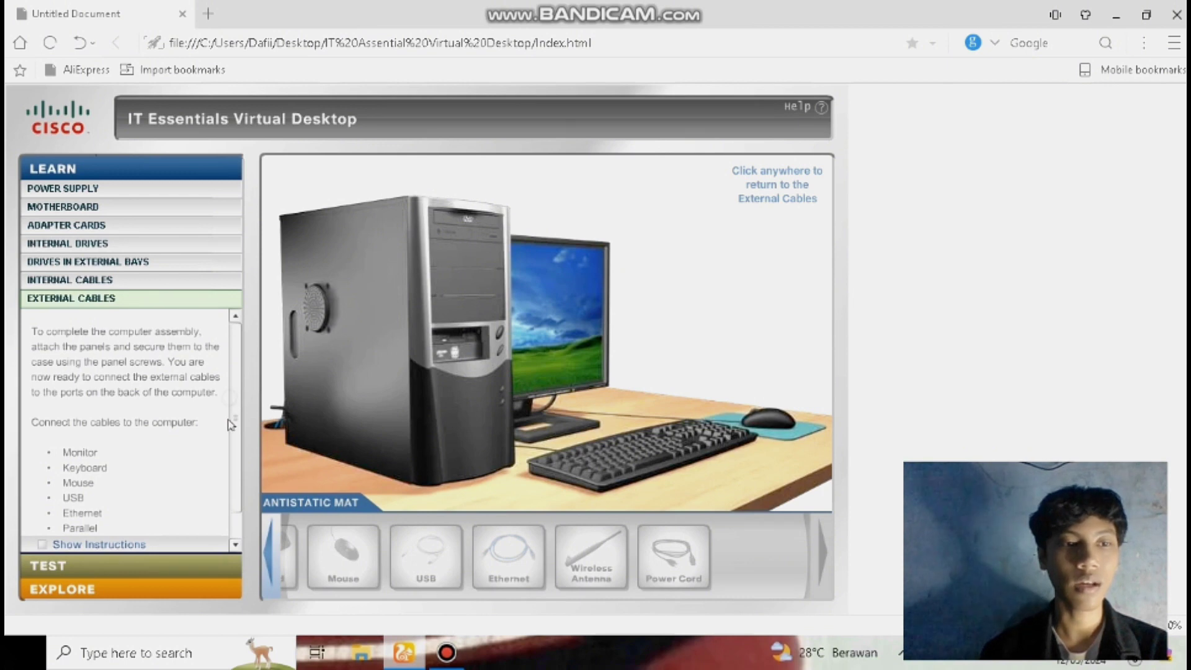
Review the descriptions and parts of the Power Supply, Motherboard, Adapter Cards, Internal Drives and Drives in External Bays layers in turn
click(137, 187)
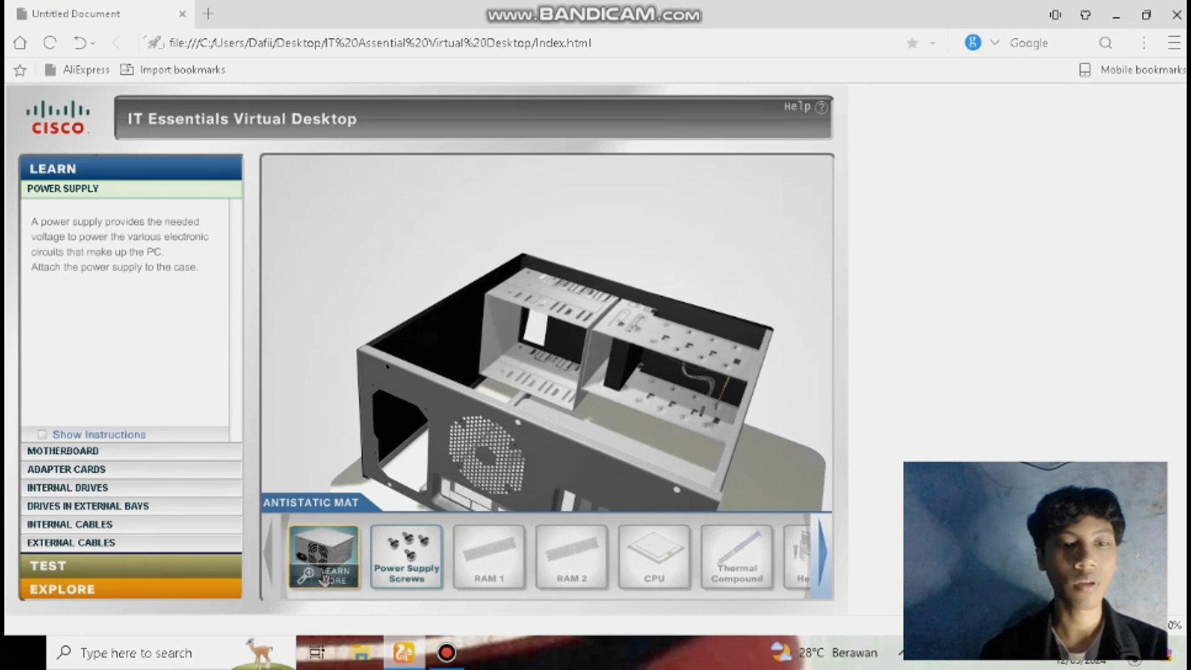
click(137, 453)
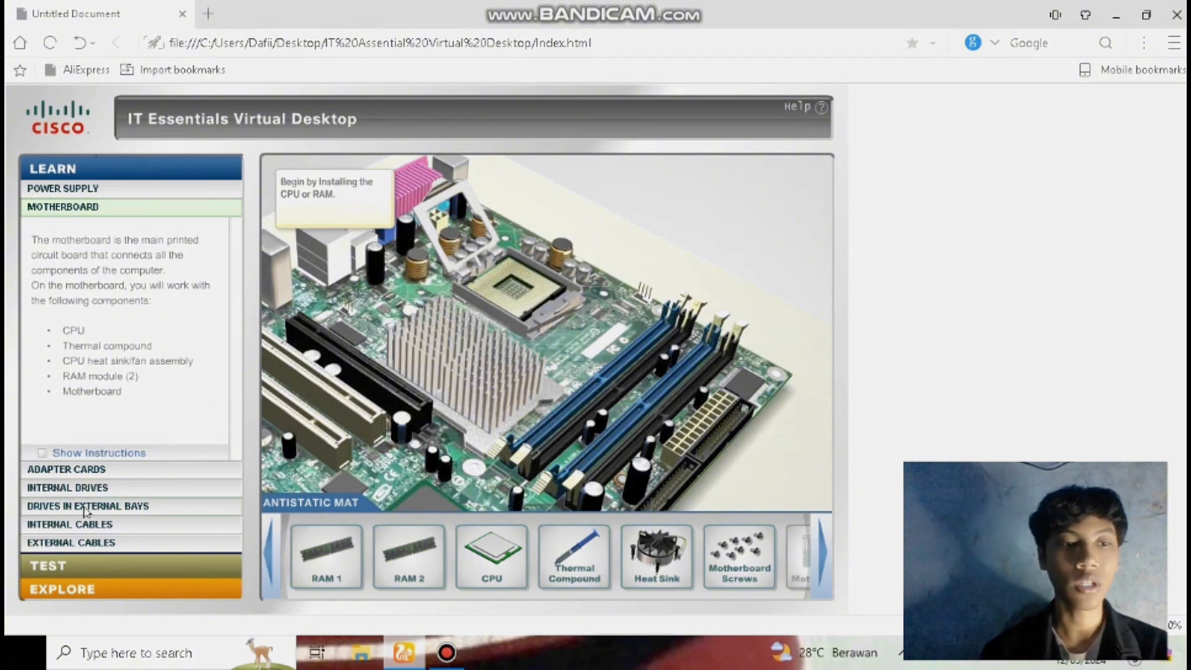
click(98, 470)
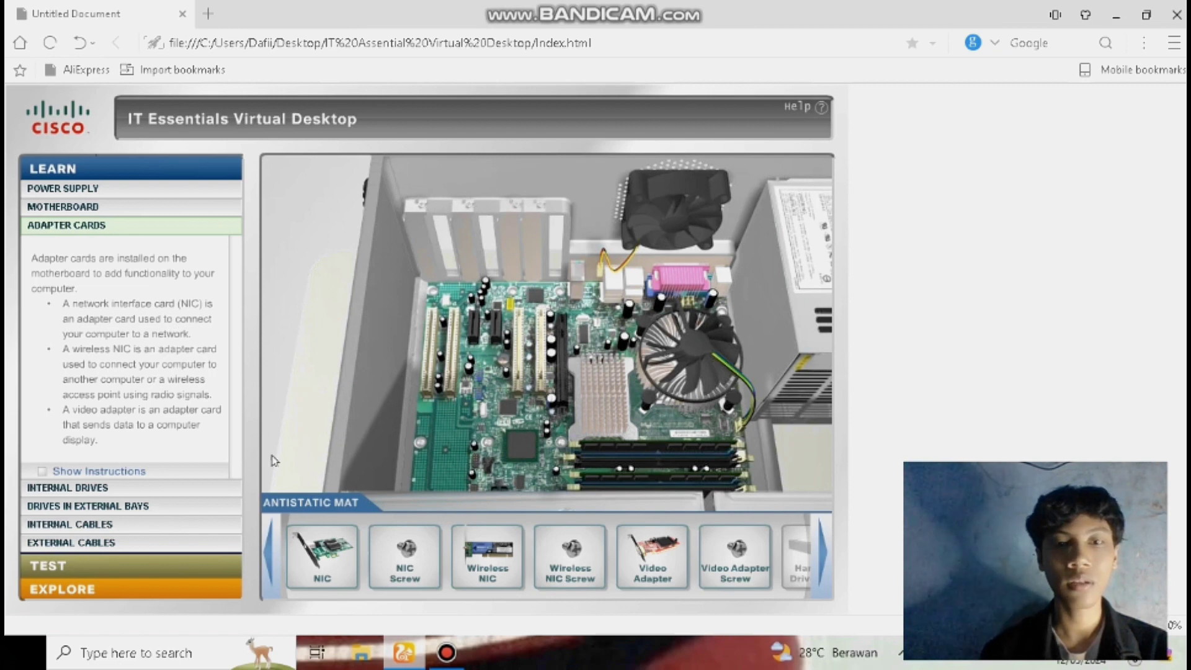
click(144, 489)
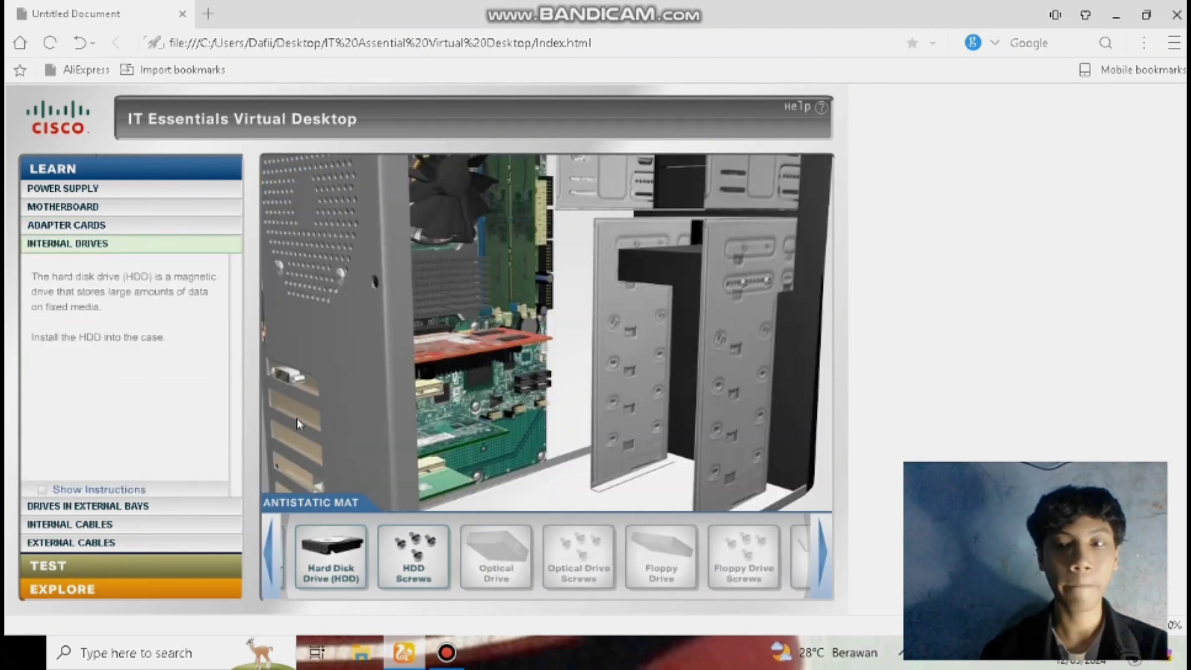
click(180, 507)
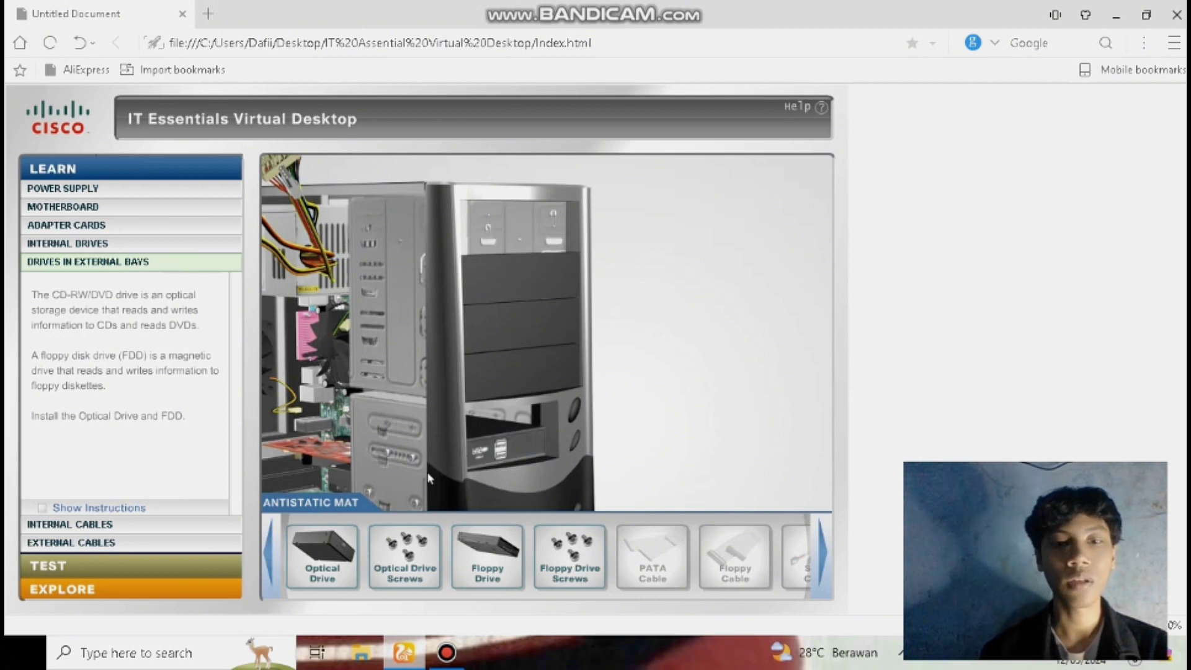
Read through the full cable lists in the descriptions of the Internal Cables and External Cables layers
click(103, 522)
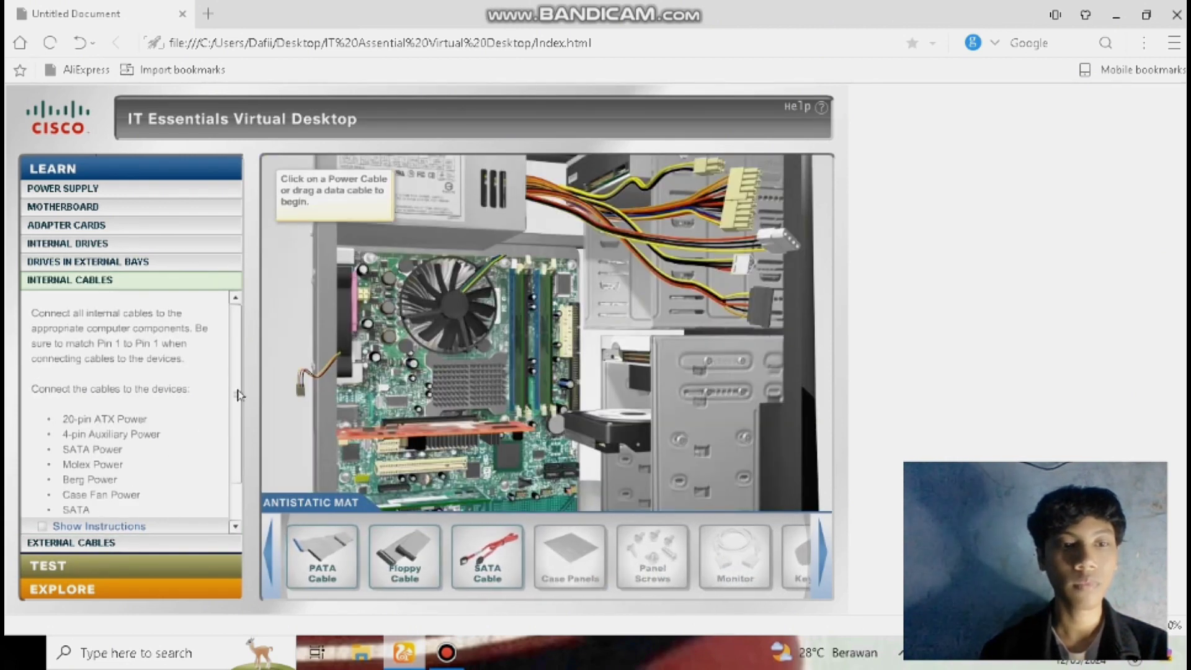
scroll(233, 403, down, 2)
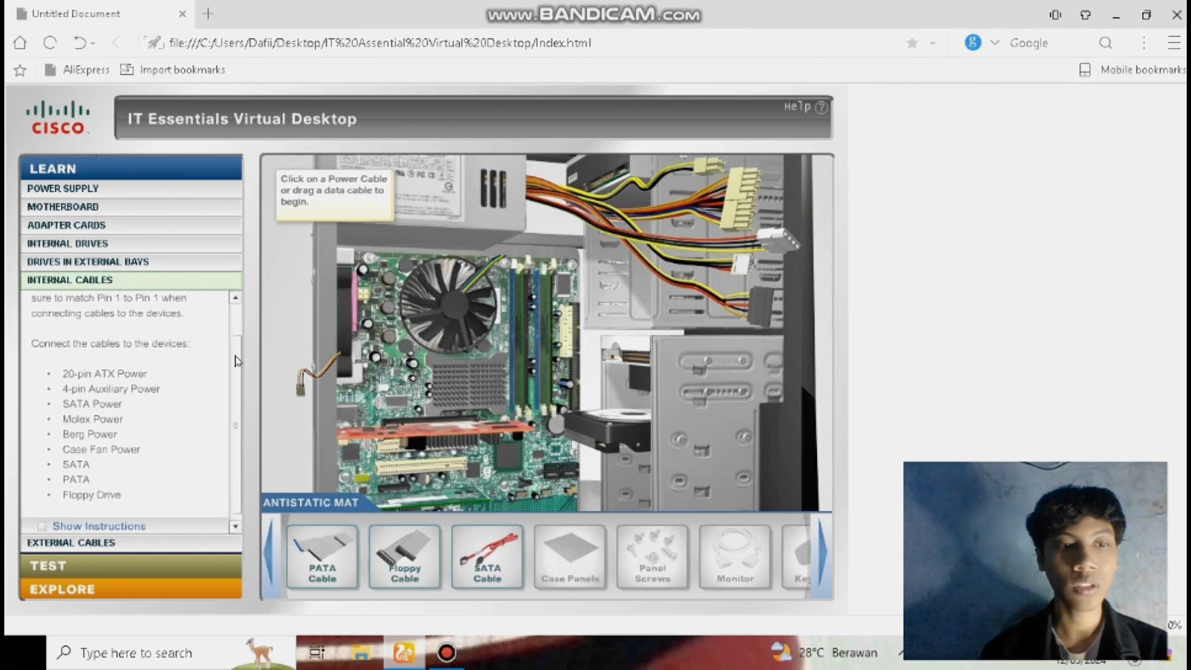
drag(236, 360, 237, 372)
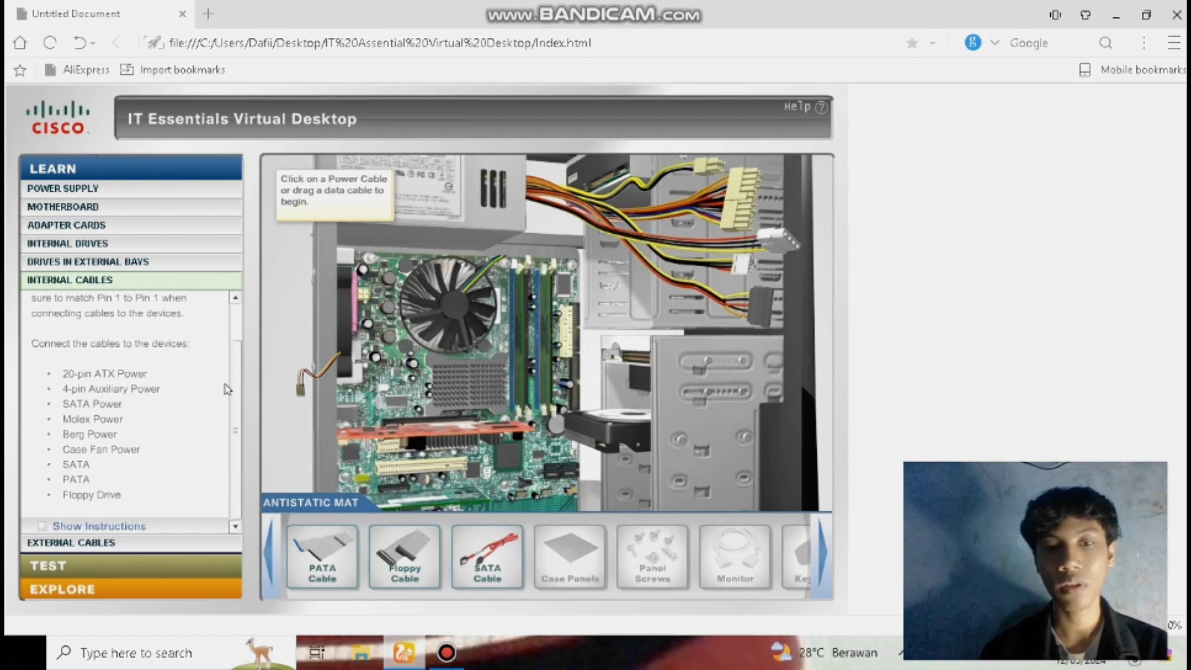
click(74, 544)
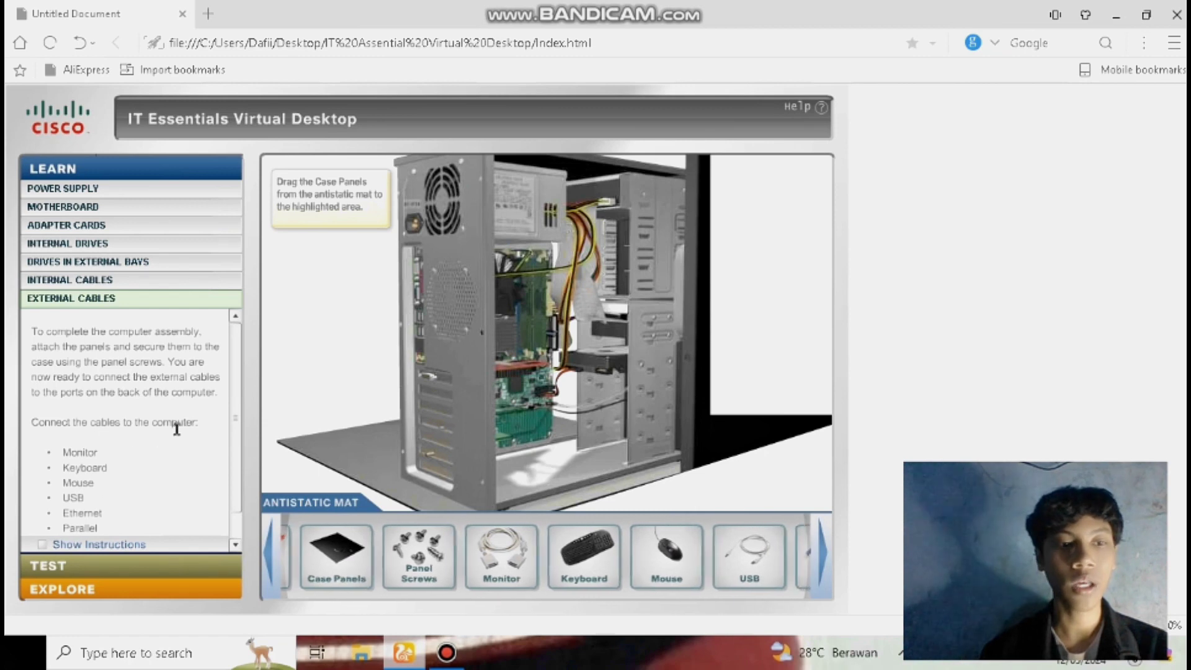
drag(235, 394, 236, 420)
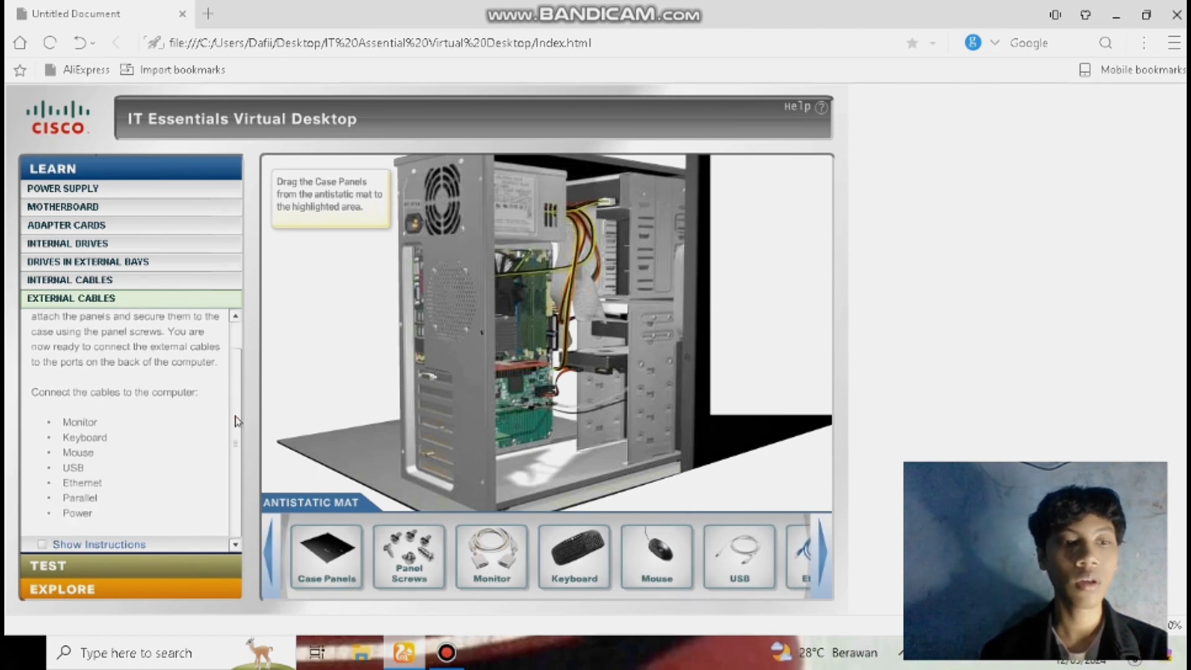